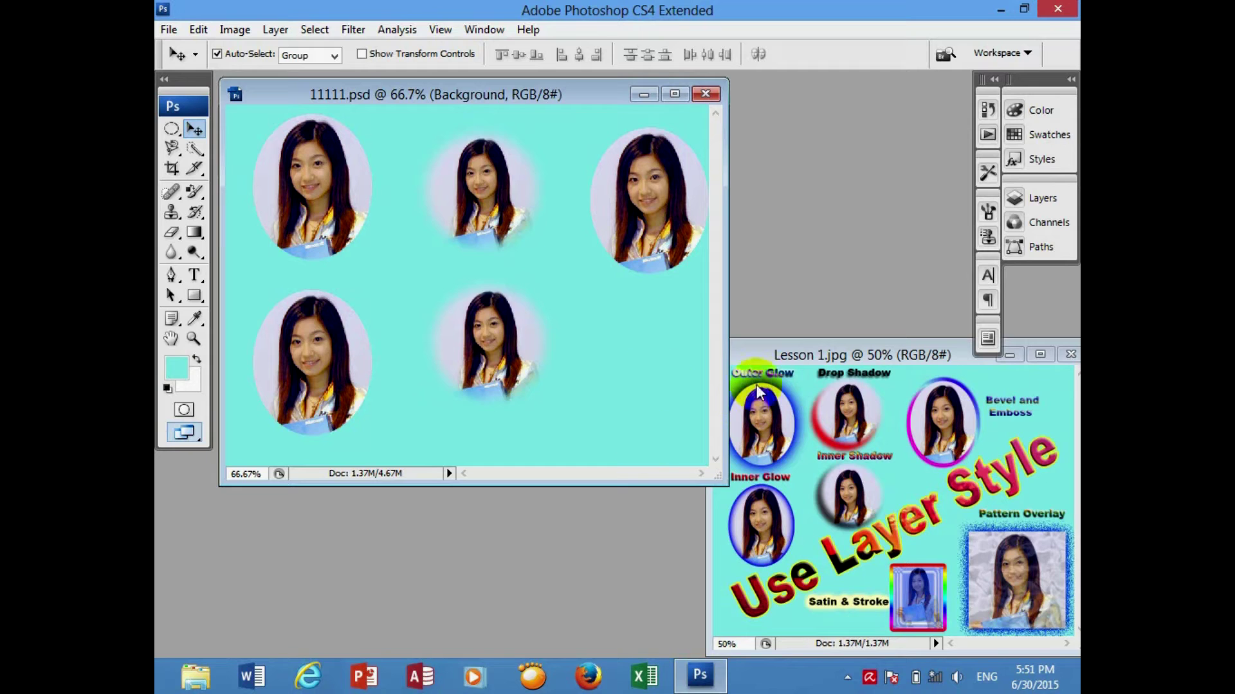
- Rearrange the Lesson 1 reference window beside the 11111.psd canvas
left_click(857, 357)
left_click_drag(857, 357, 717, 226)
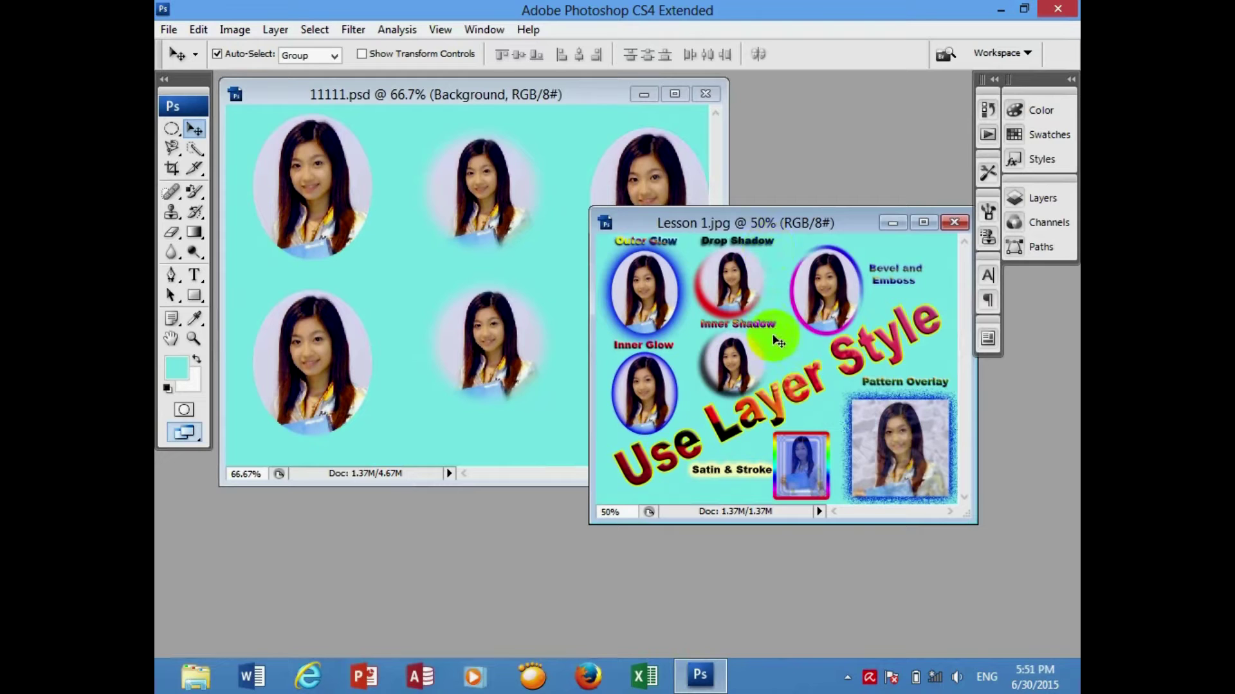
left_click_drag(799, 225, 854, 368)
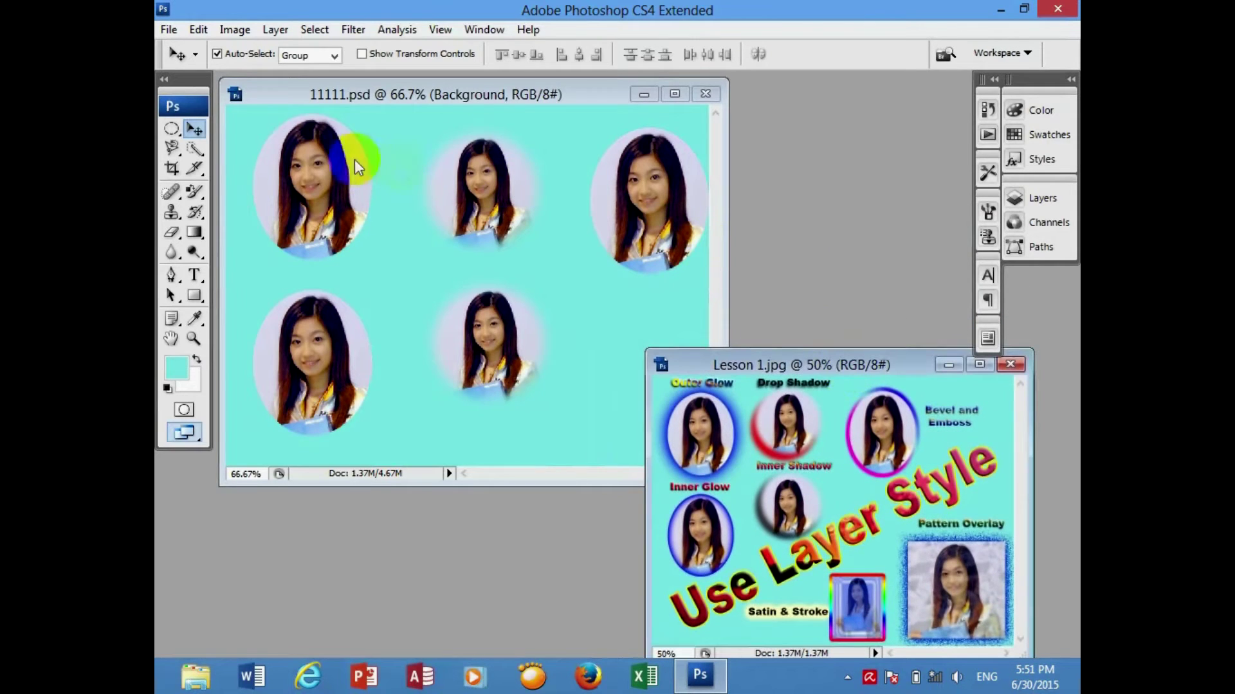
- Nudge the top-left portrait oval slightly left and bring up the Layer Style effects list
left_click(313, 193)
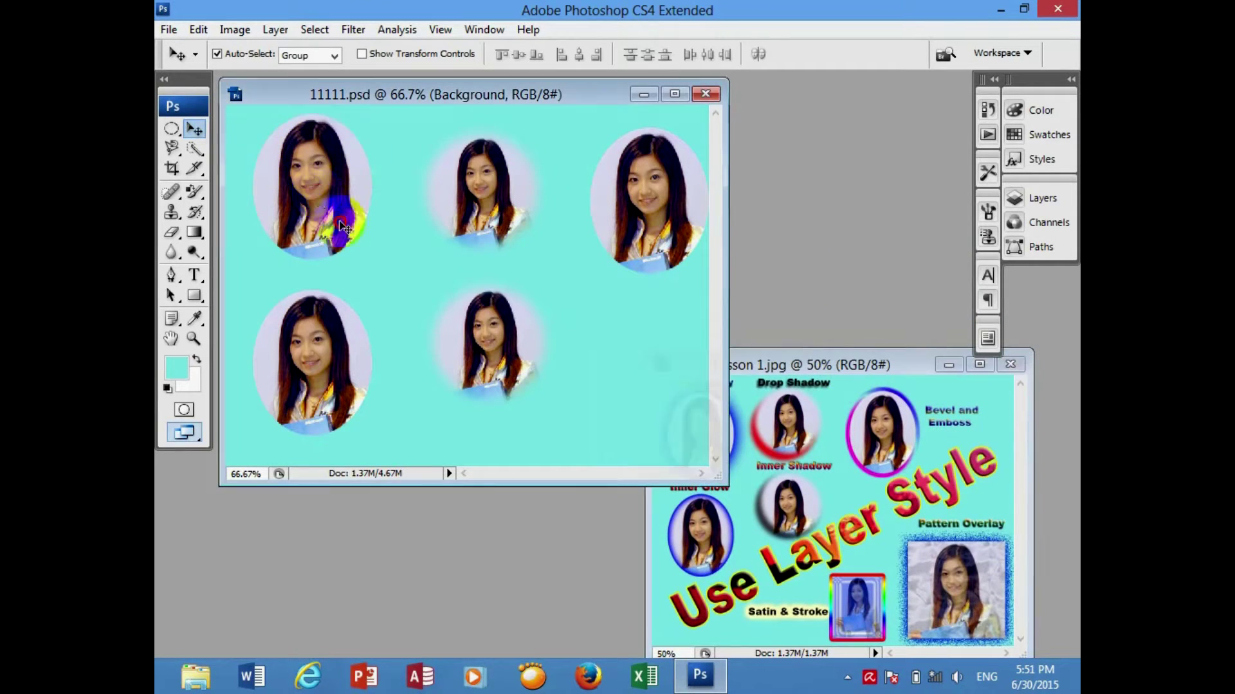
left_click(313, 198)
left_click_drag(808, 373, 899, 390)
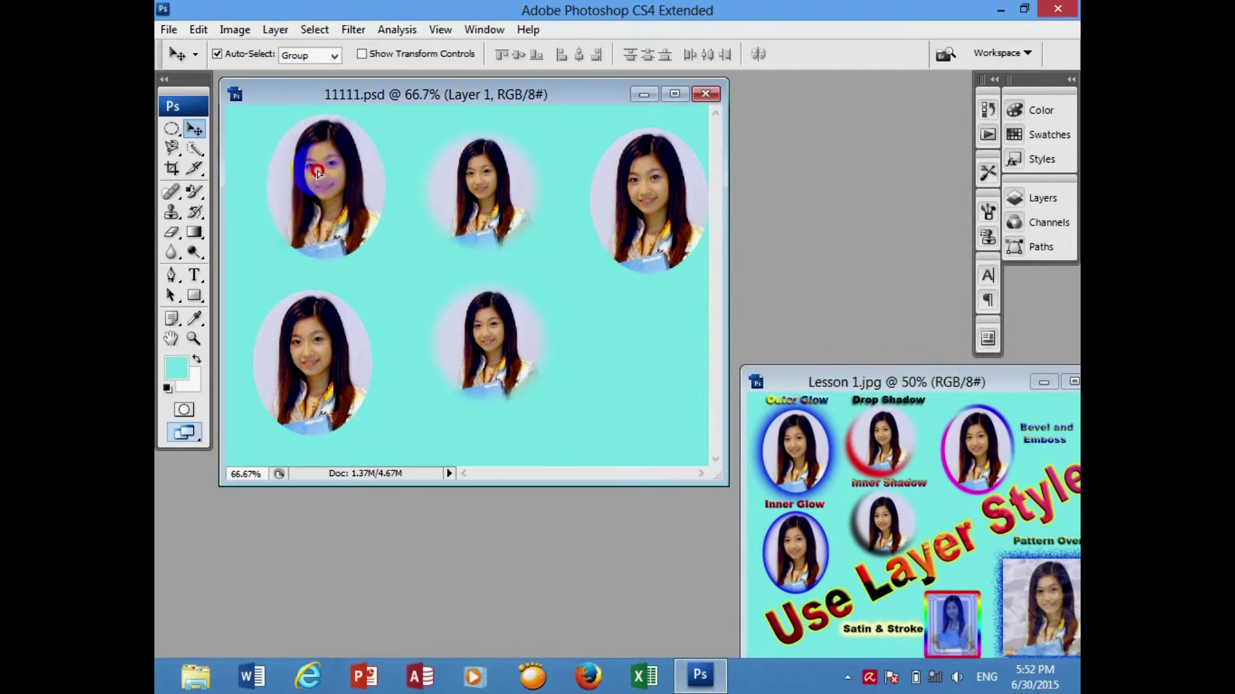
left_click_drag(310, 176, 297, 178)
left_click(275, 31)
mouse_move(299, 126)
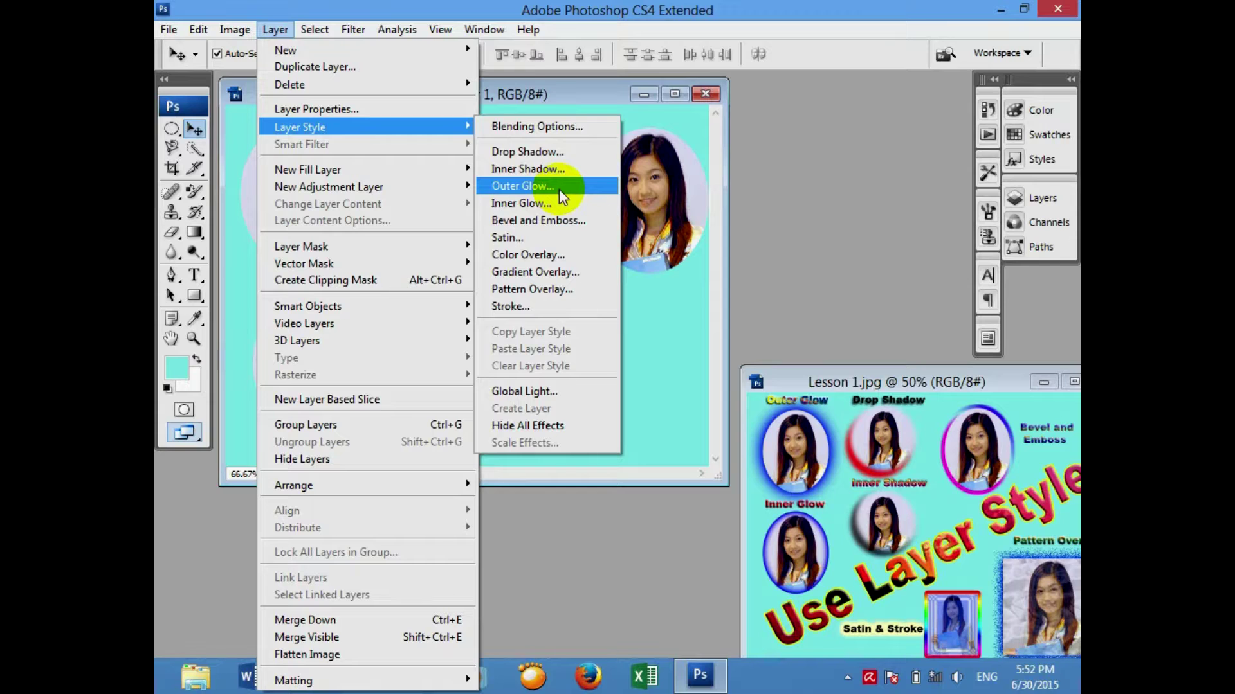
- Add an Outer Glow to the top-left portrait and set its colour to strong blue
left_click(558, 189)
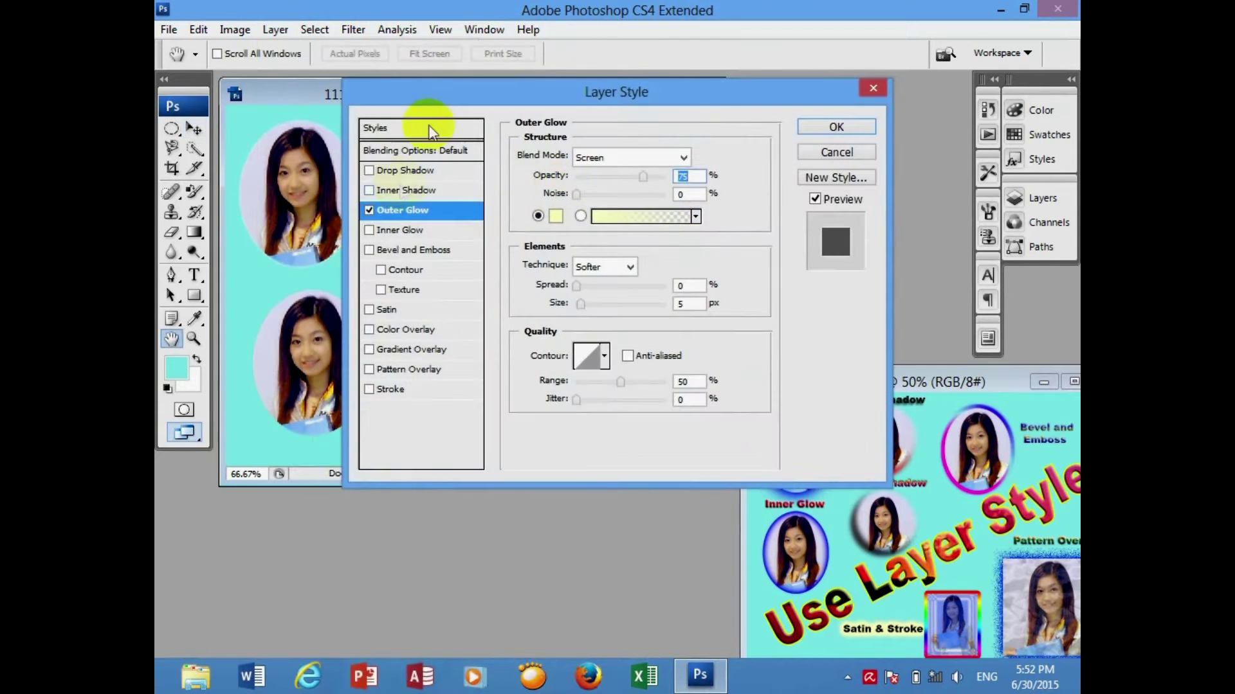
left_click_drag(434, 94, 501, 76)
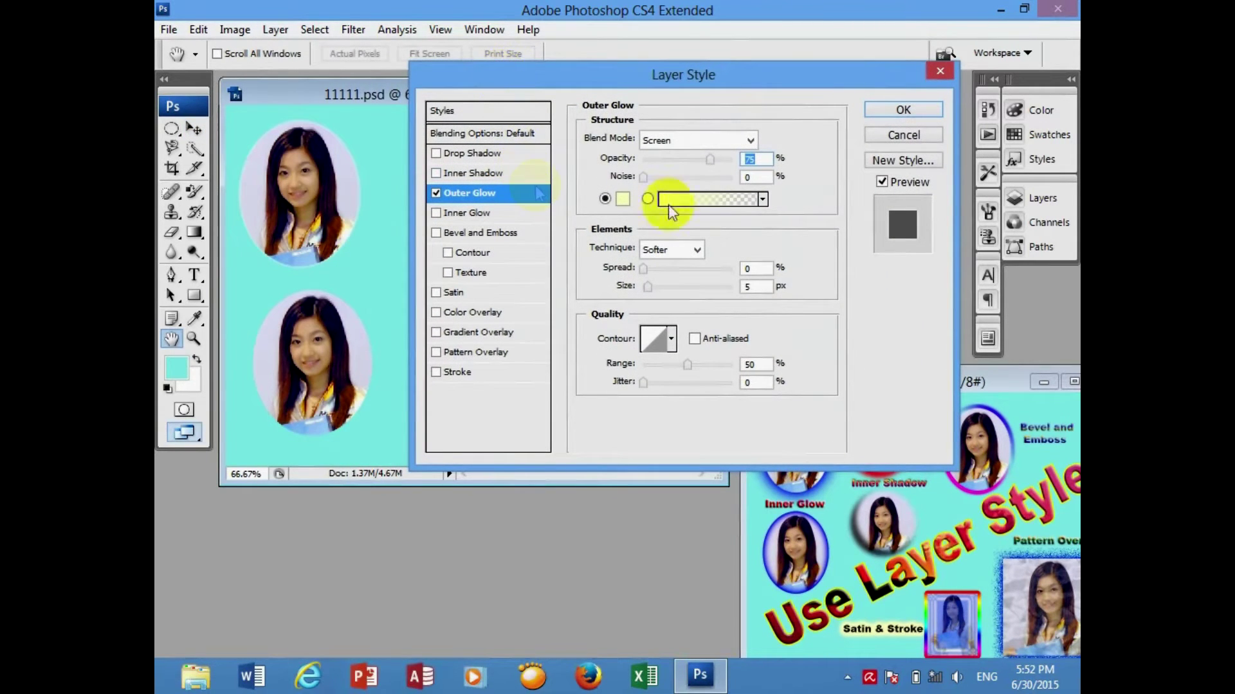
left_click(622, 198)
left_click_drag(632, 214, 635, 240)
left_click_drag(596, 192, 607, 164)
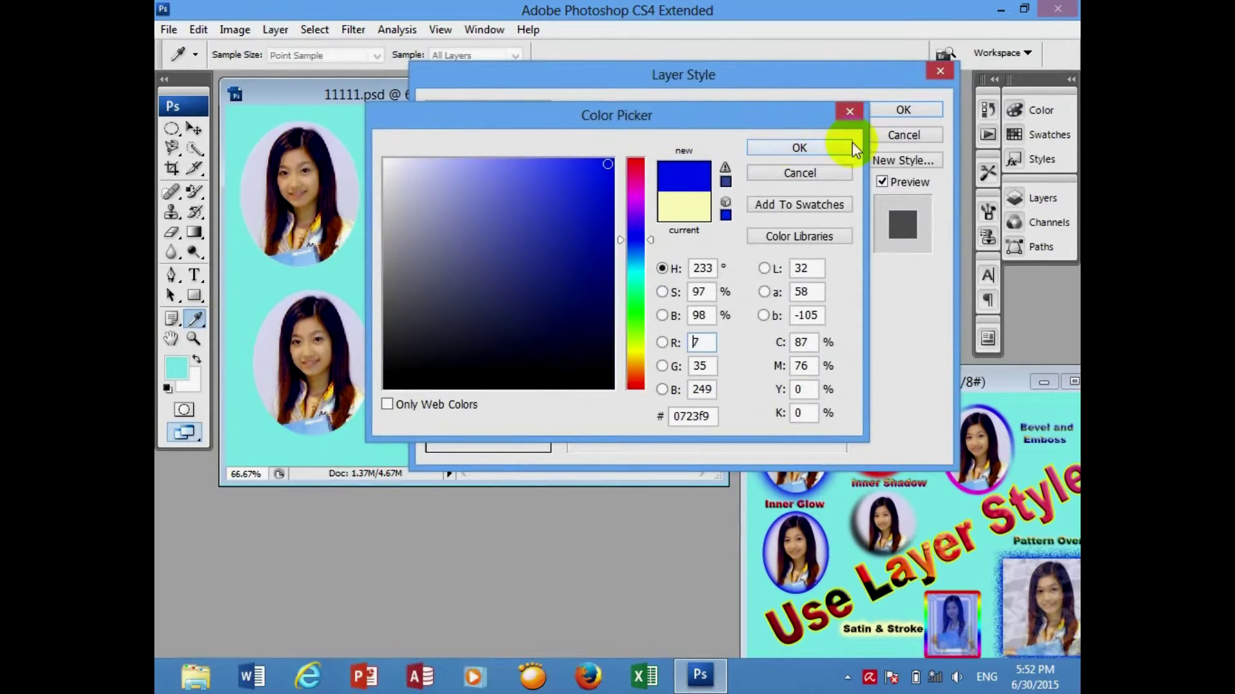
left_click(799, 148)
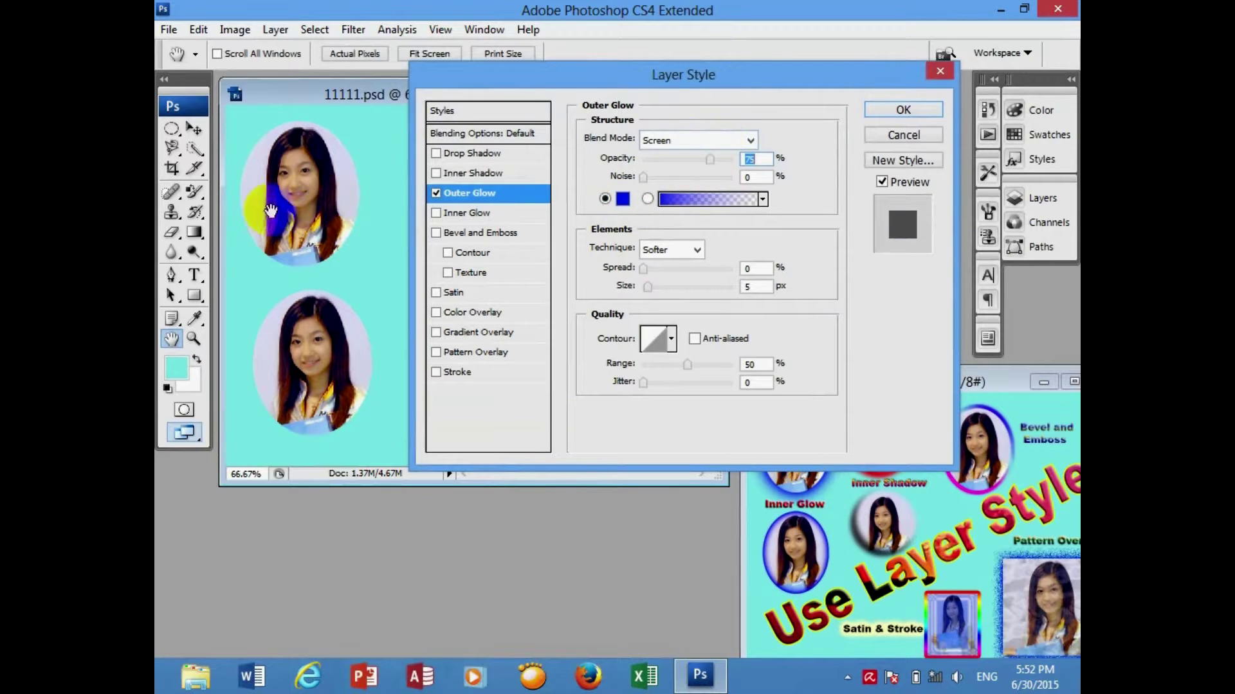
- Try glow size 81 px then about 35 px, with Normal and Dissolve blend modes
left_click_drag(648, 288, 675, 287)
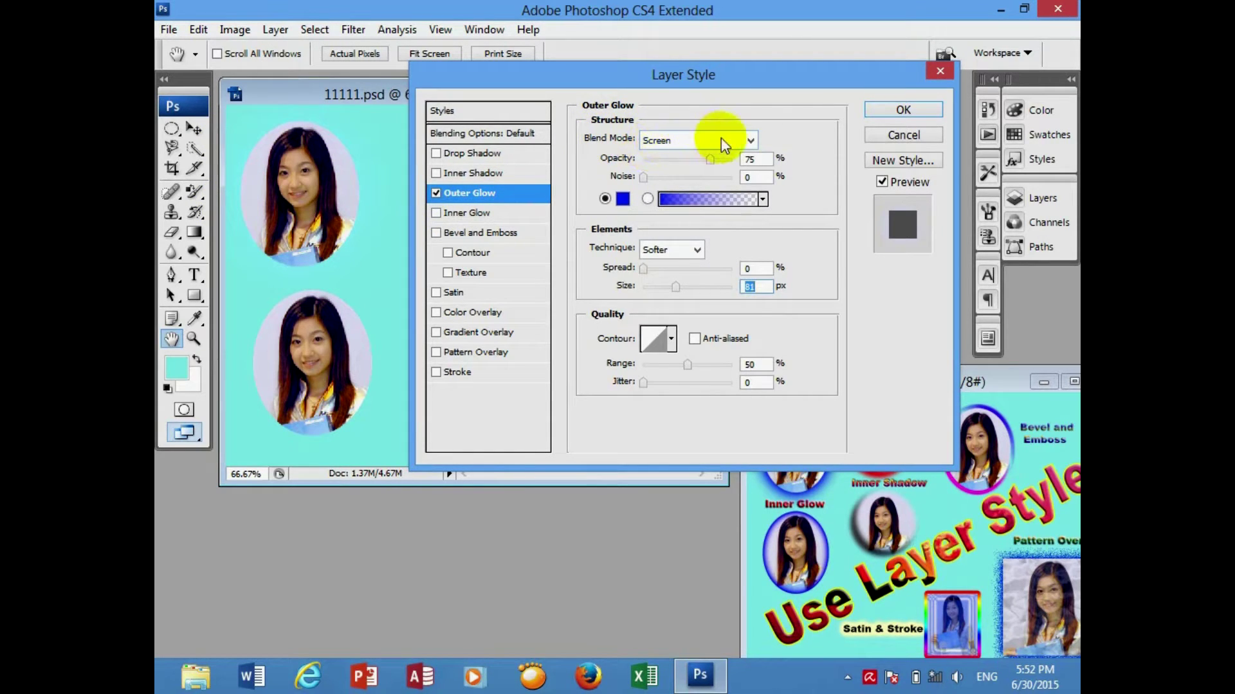
left_click(742, 140)
left_click(719, 161)
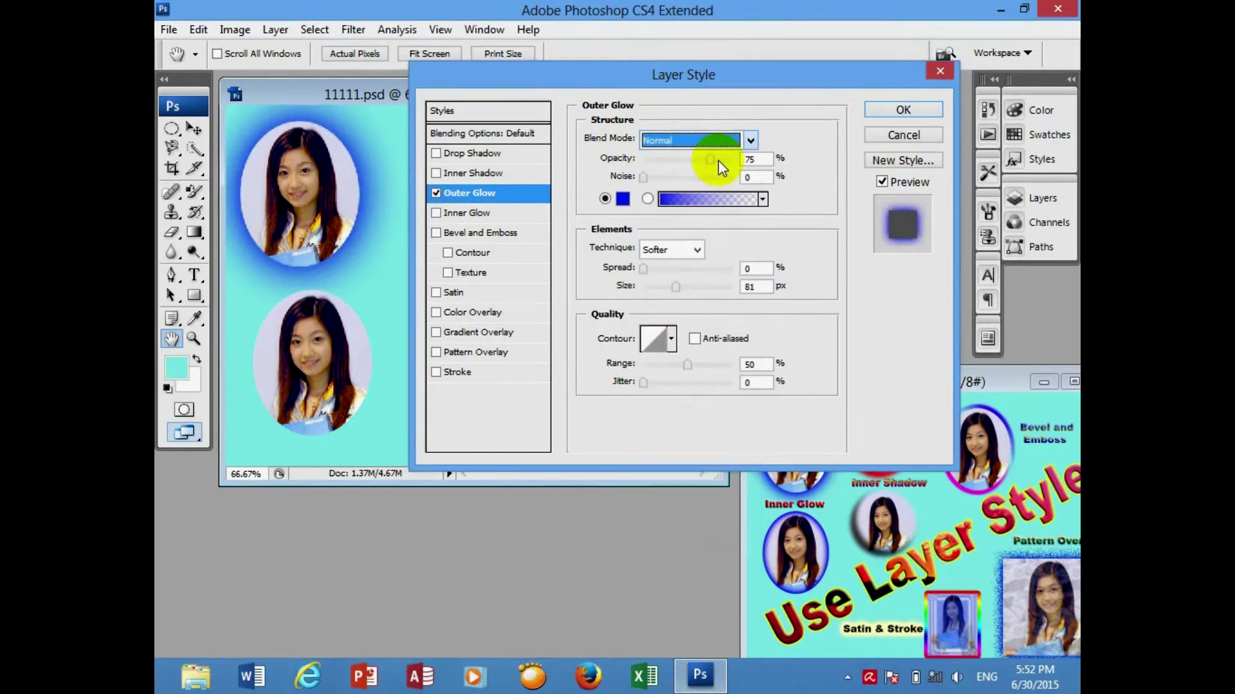
left_click_drag(676, 286, 661, 286)
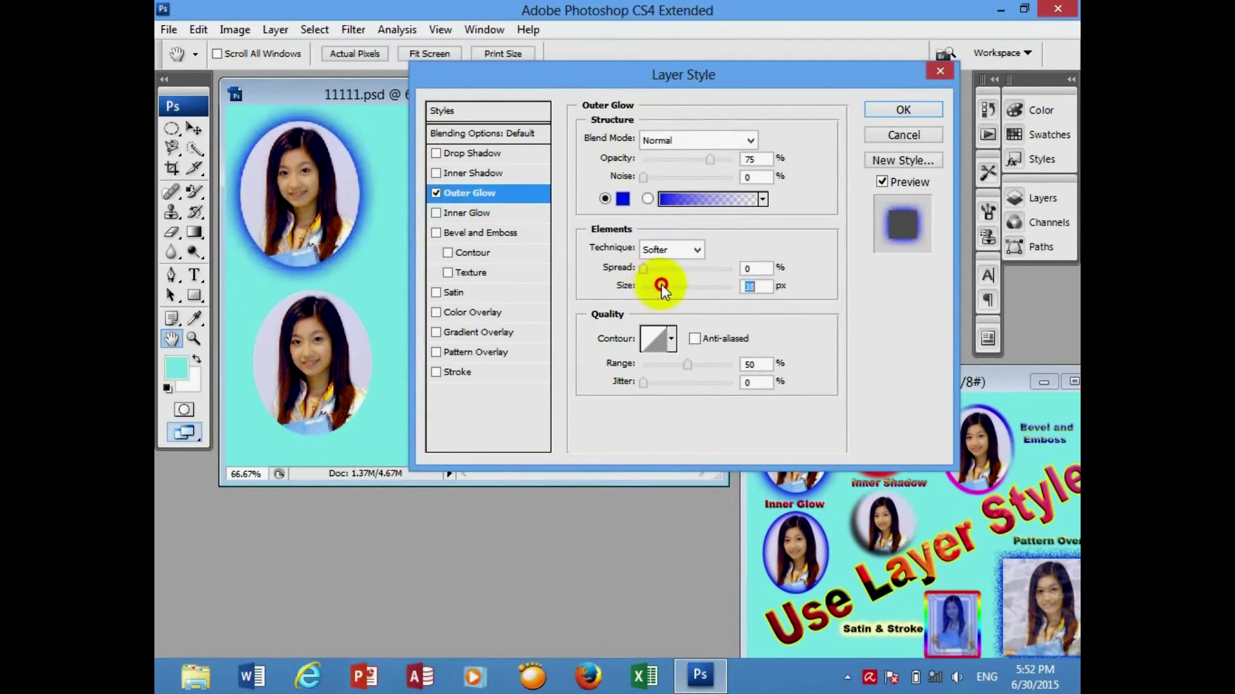
left_click(733, 140)
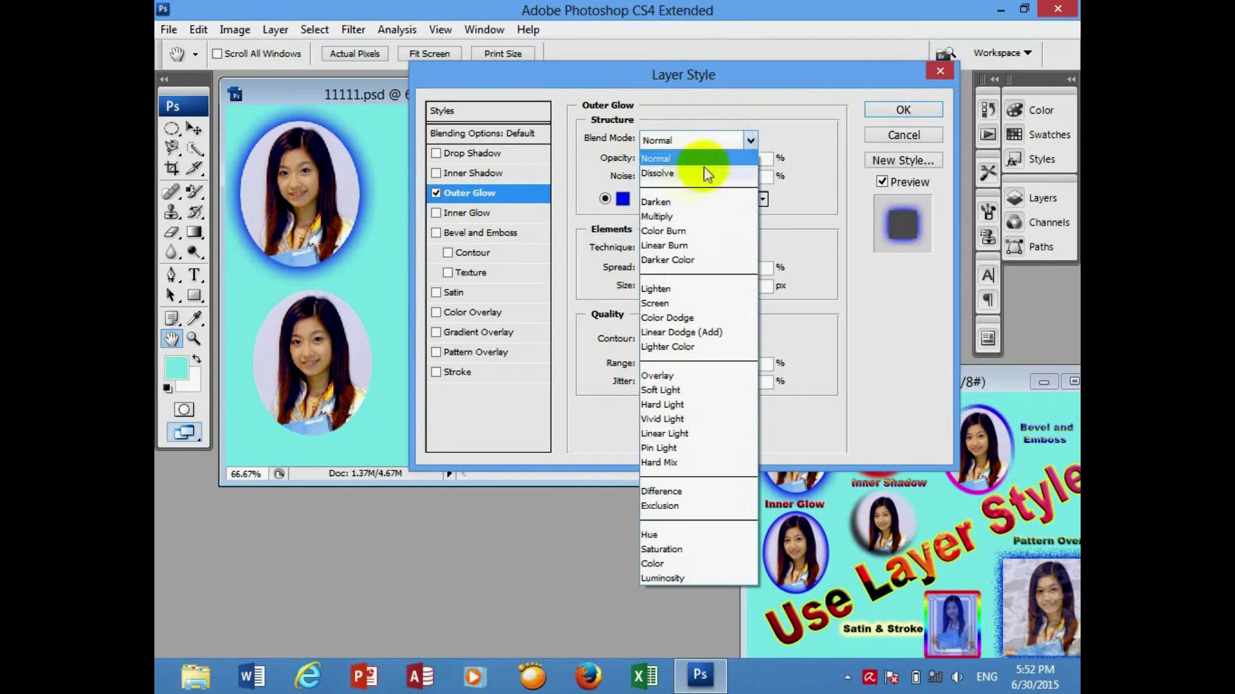
left_click(691, 173)
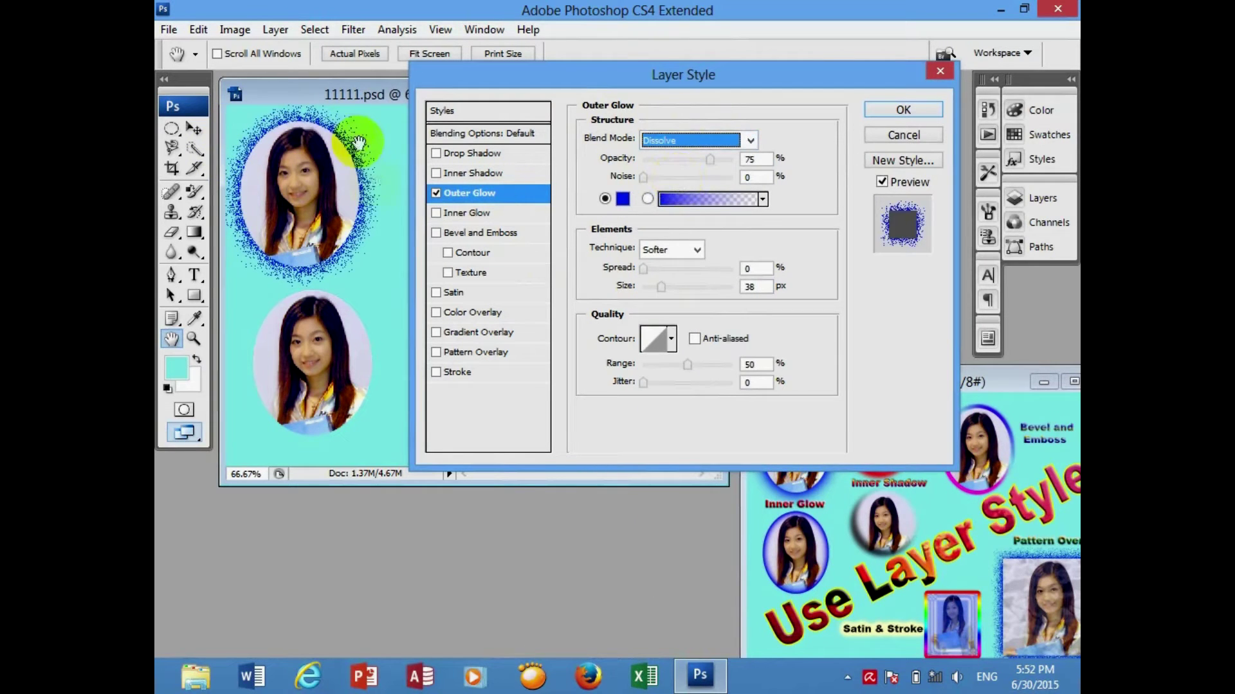
- Try Darken, Multiply and Darker Color glow blend modes, then cancel the glow unapplied
left_click(750, 140)
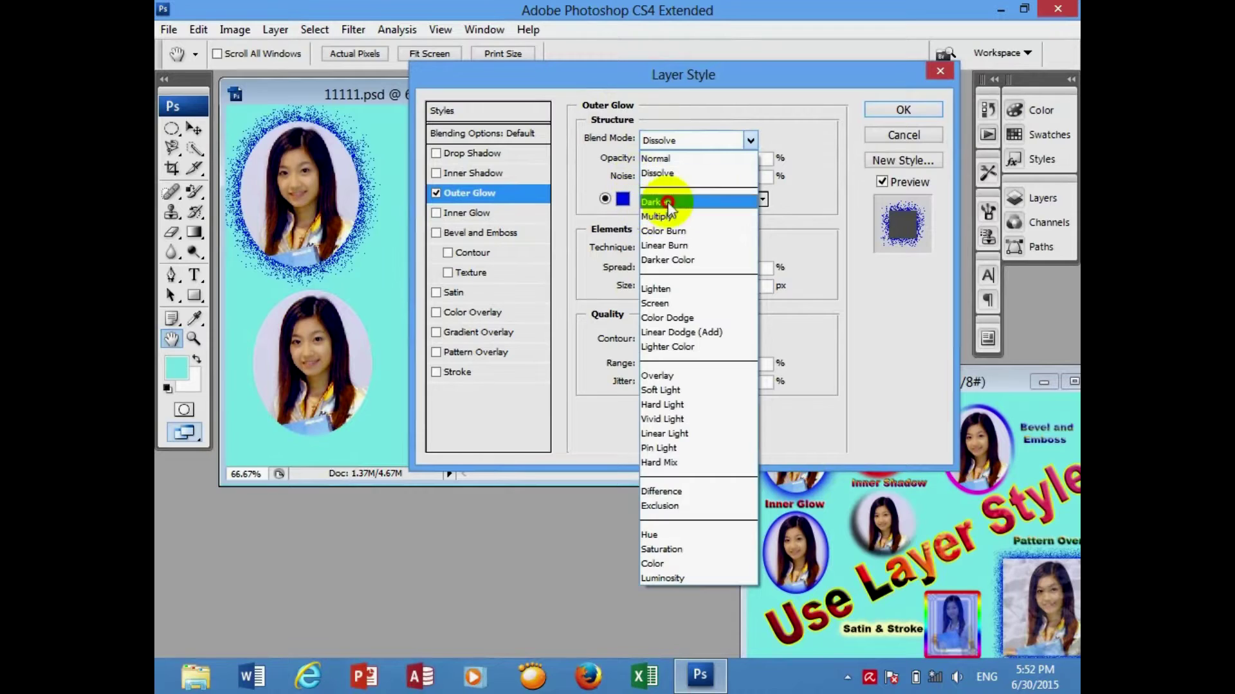
left_click(662, 202)
left_click(747, 140)
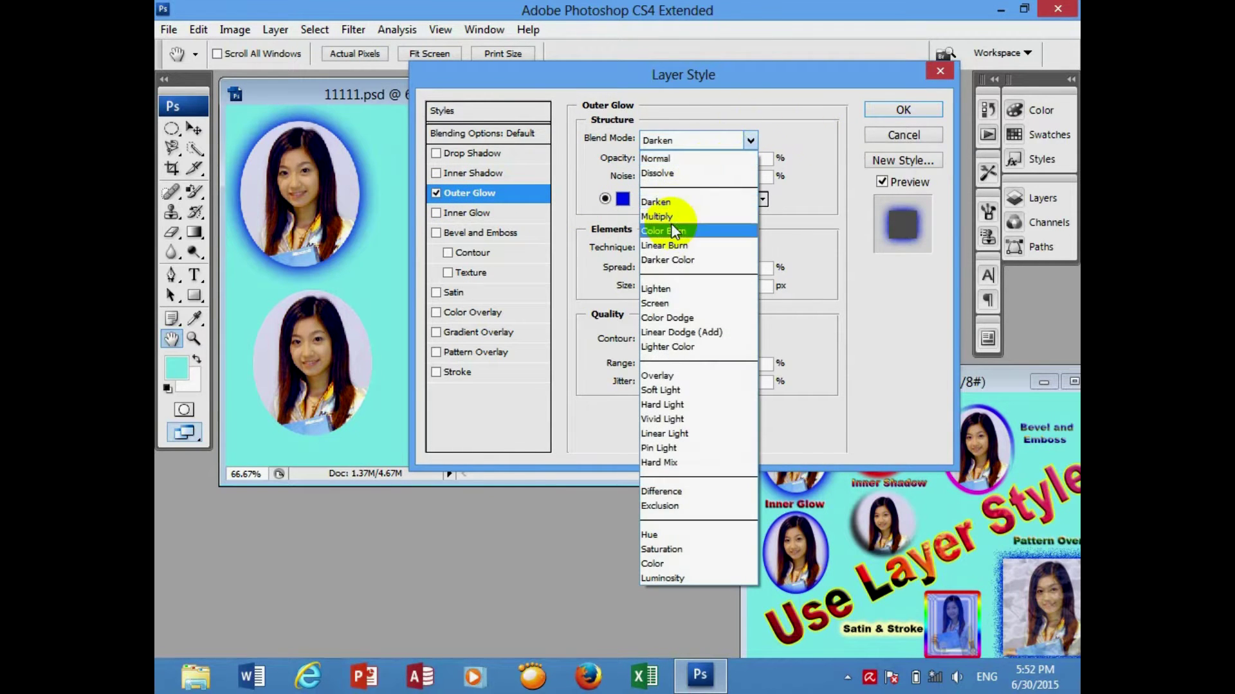
left_click(674, 217)
left_click(750, 140)
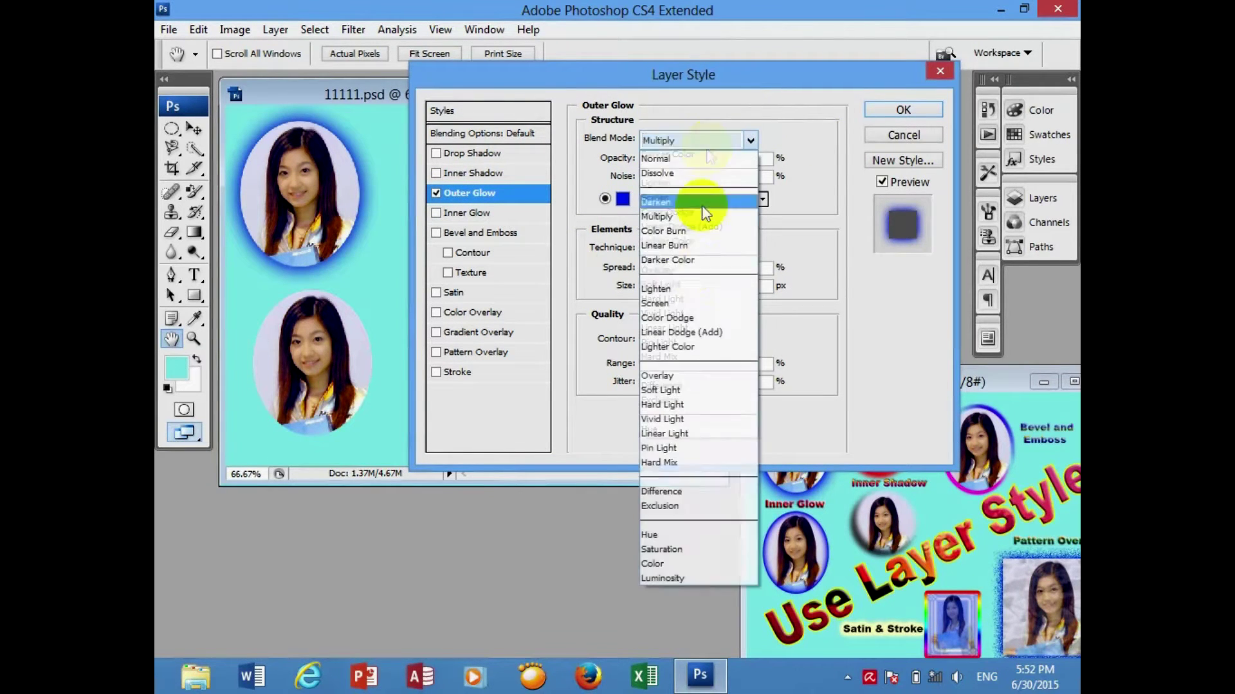
left_click(688, 260)
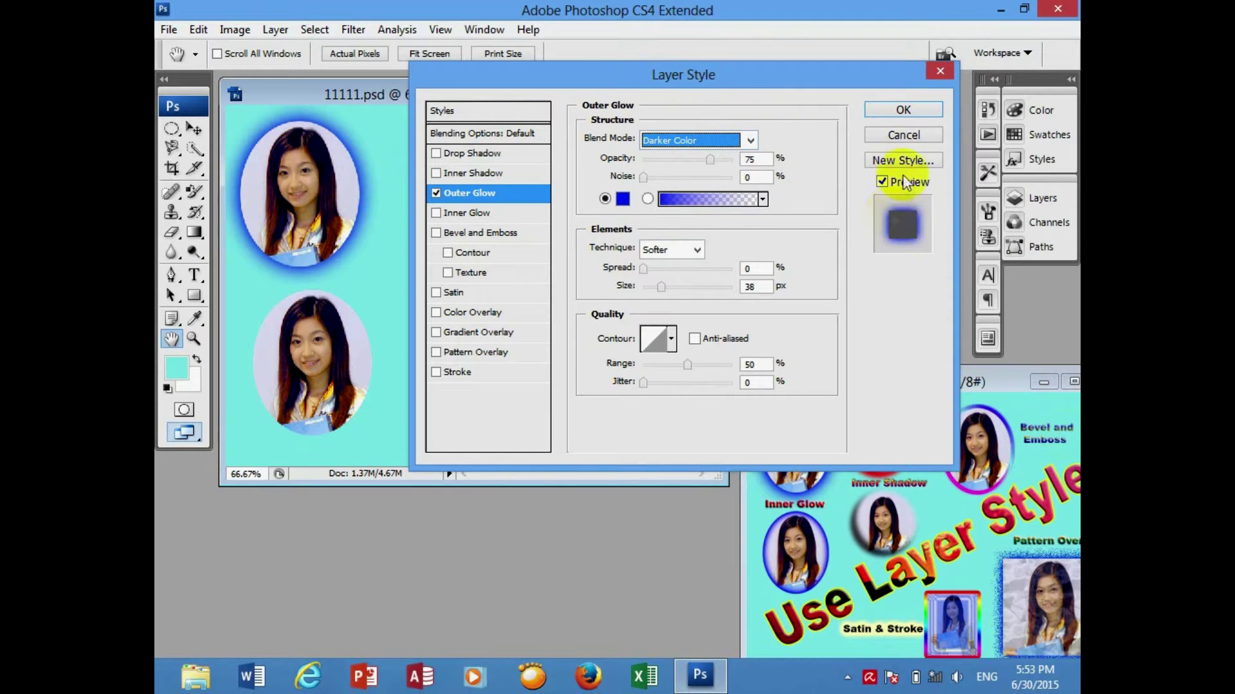
left_click(903, 134)
left_click_drag(927, 383, 809, 192)
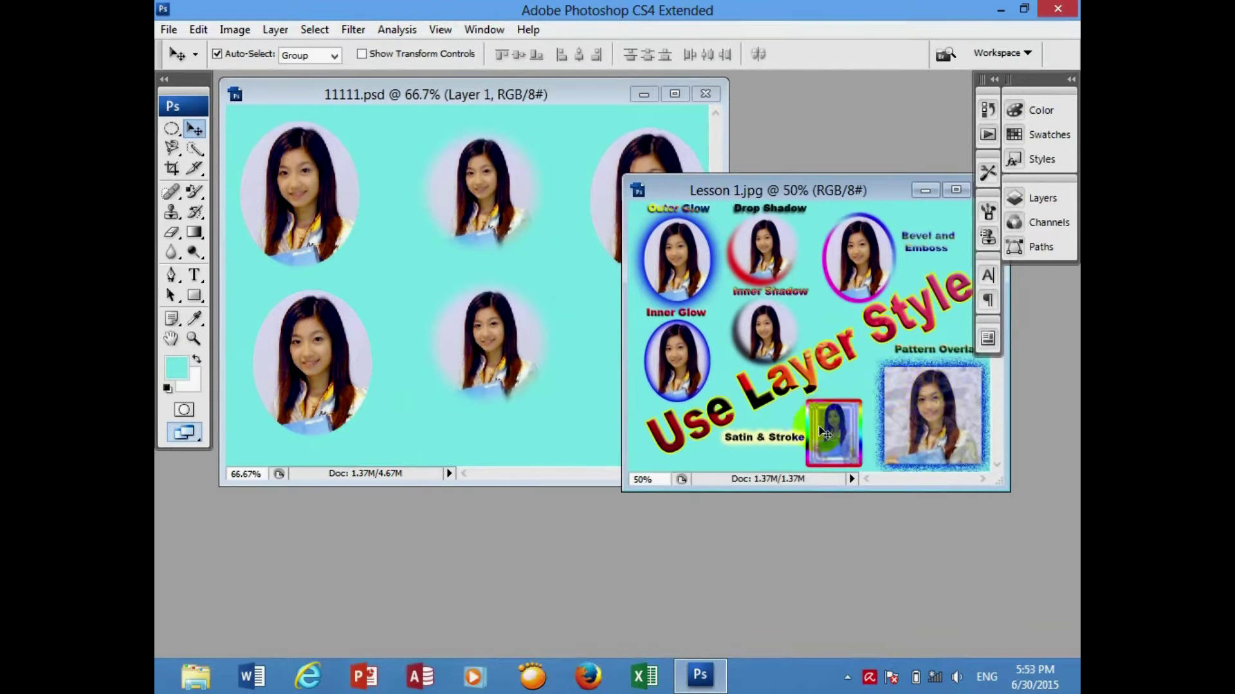
- Open and cancel Drop Shadow for the top-left portrait, then reopen the Layer menu
mouse_move(854, 189)
left_mouse_down()
mouse_move(804, 258)
mouse_move(961, 400)
left_mouse_up()
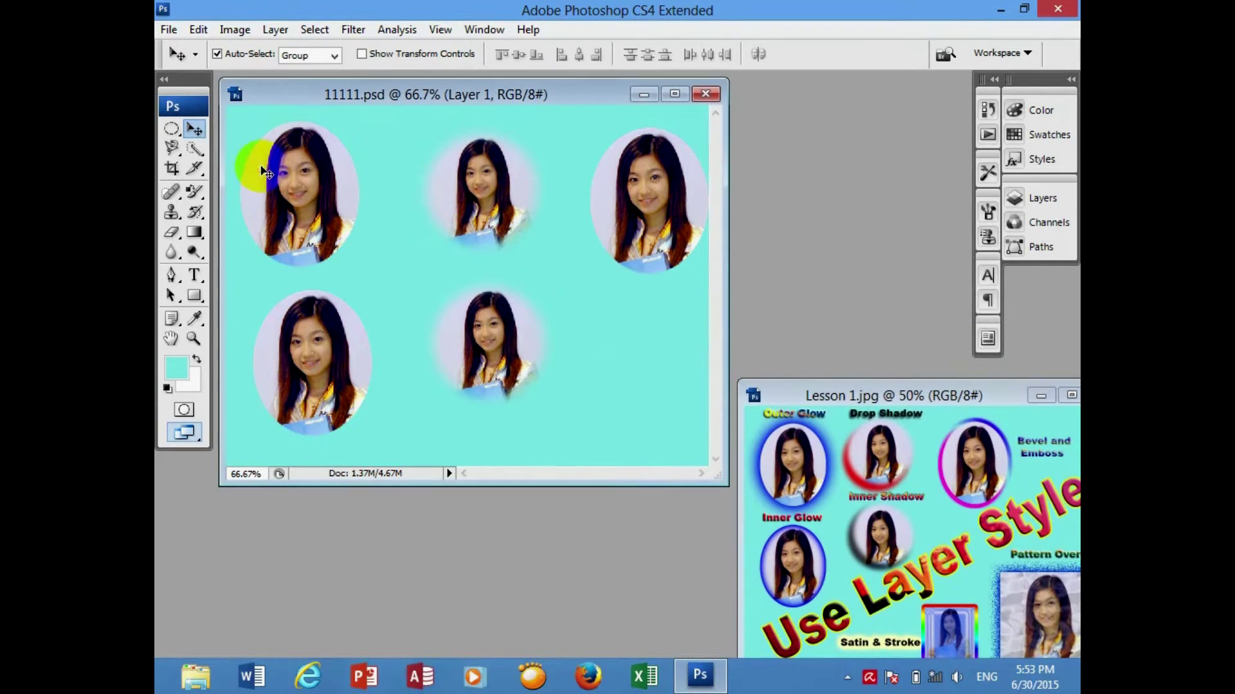
left_click(275, 29)
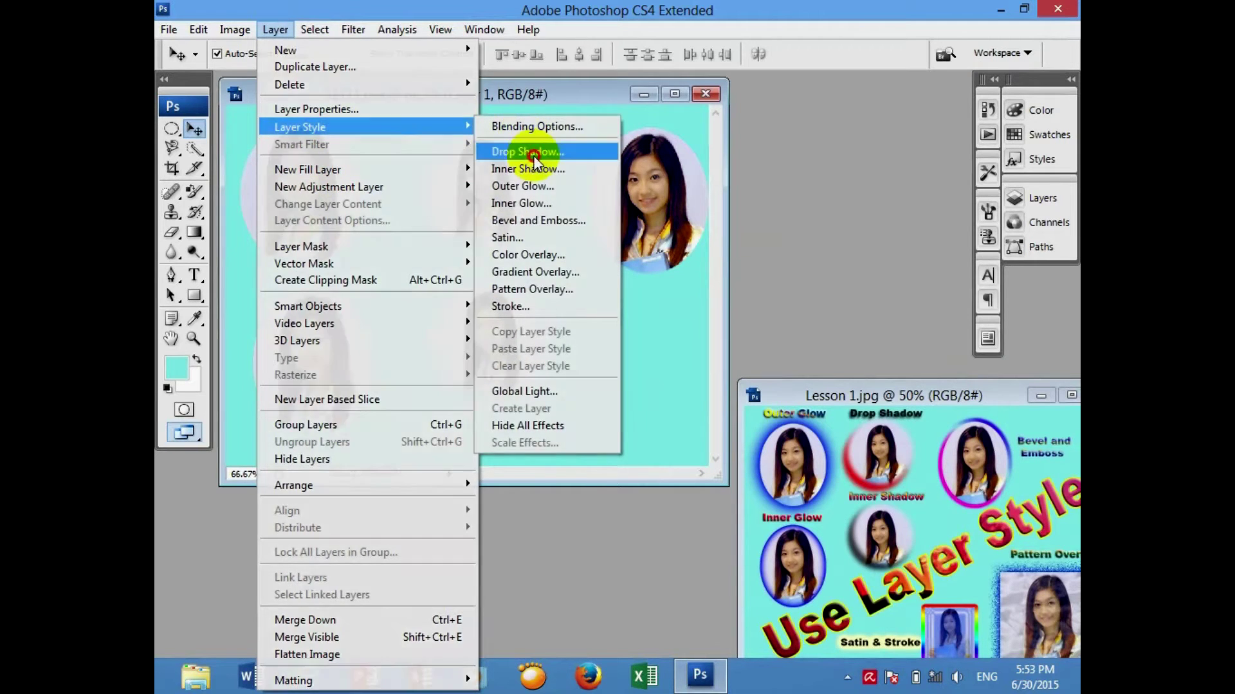
mouse_move(300, 126)
left_click(528, 153)
left_click(889, 137)
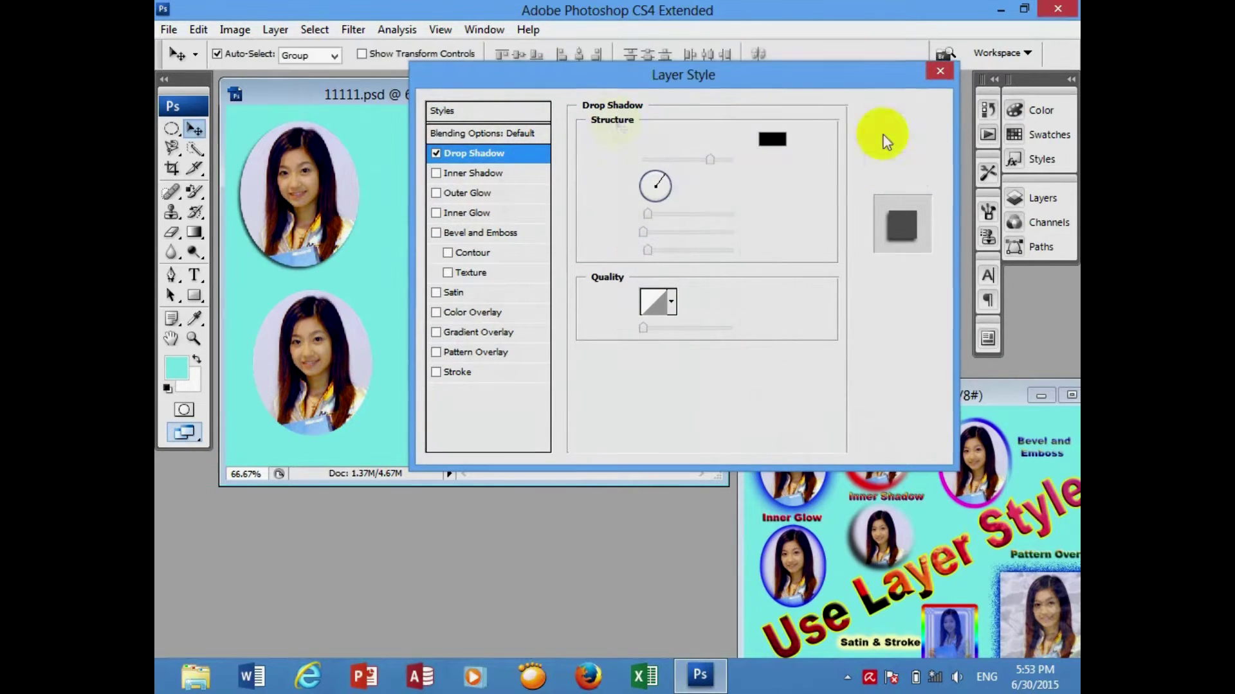
left_click(235, 30)
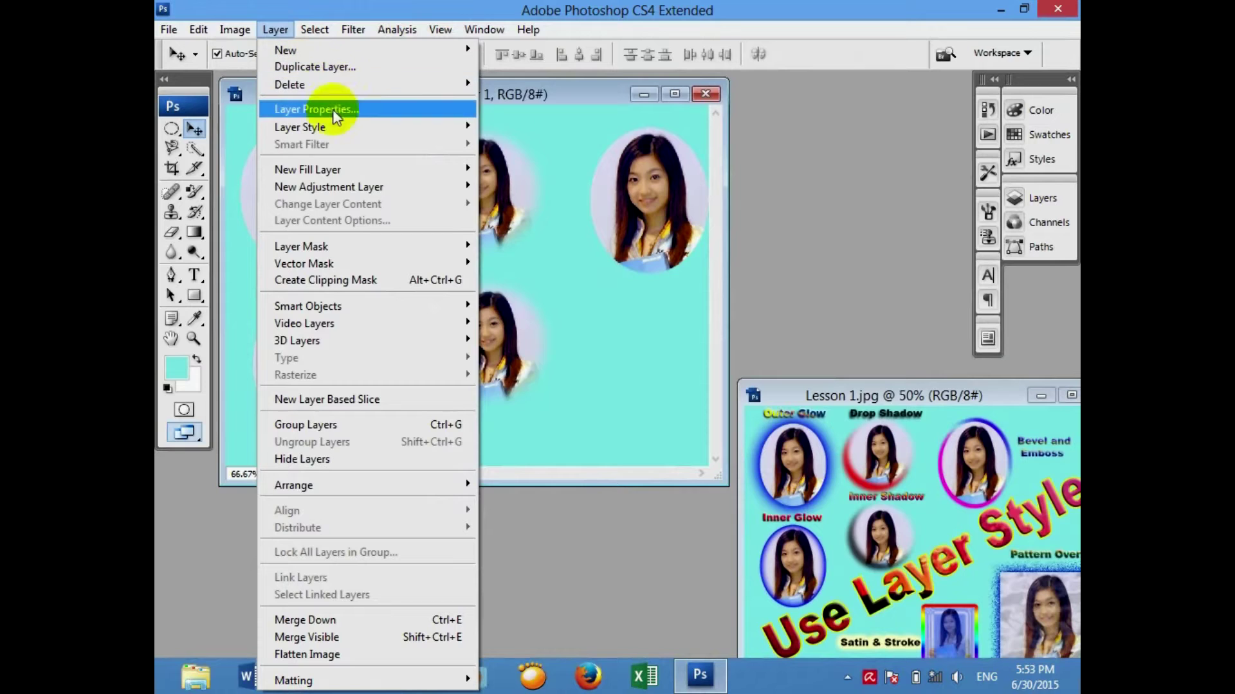
mouse_move(300, 126)
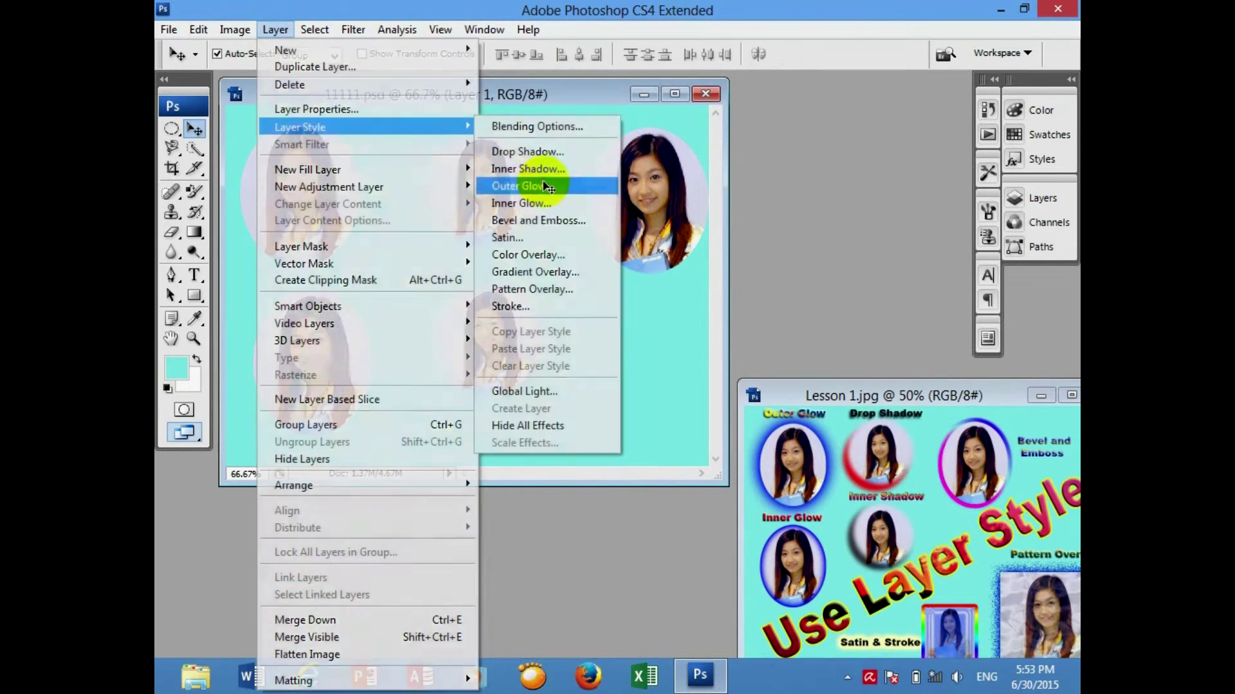
- Give the top-left portrait an Outer Glow in Normal mode with a saturated blue colour
left_click(532, 187)
left_click(705, 146)
left_click(669, 138)
left_click(623, 199)
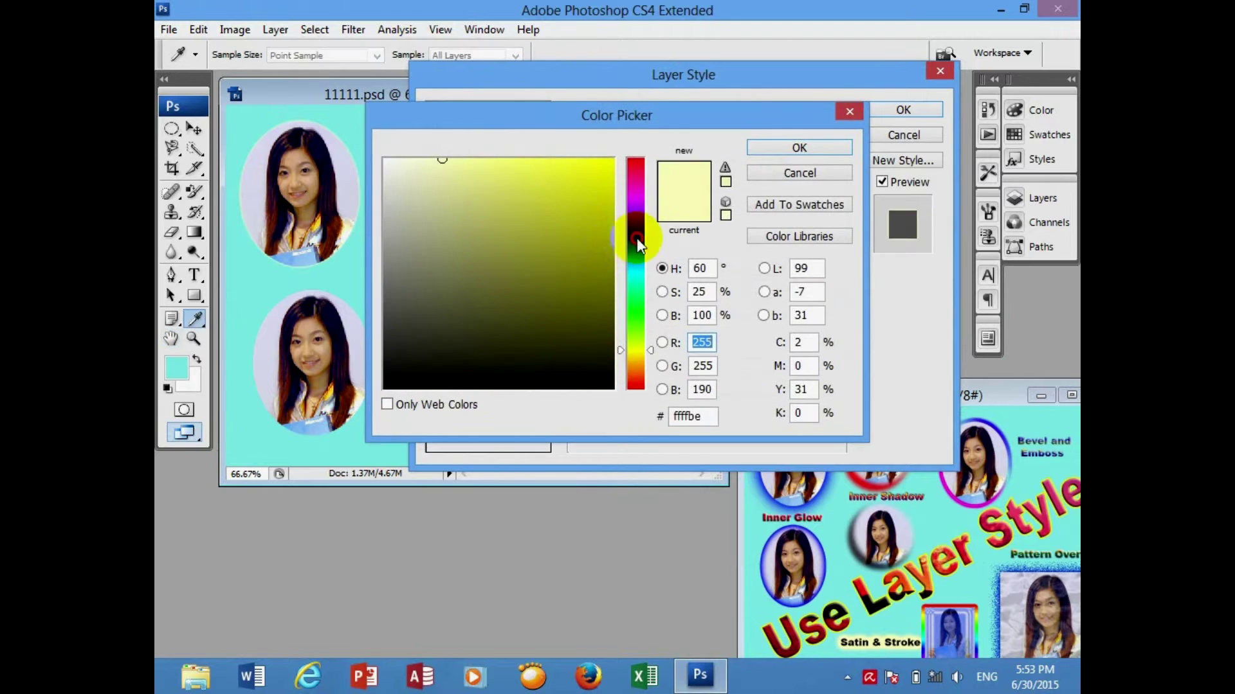
left_click(636, 238)
left_click(609, 163)
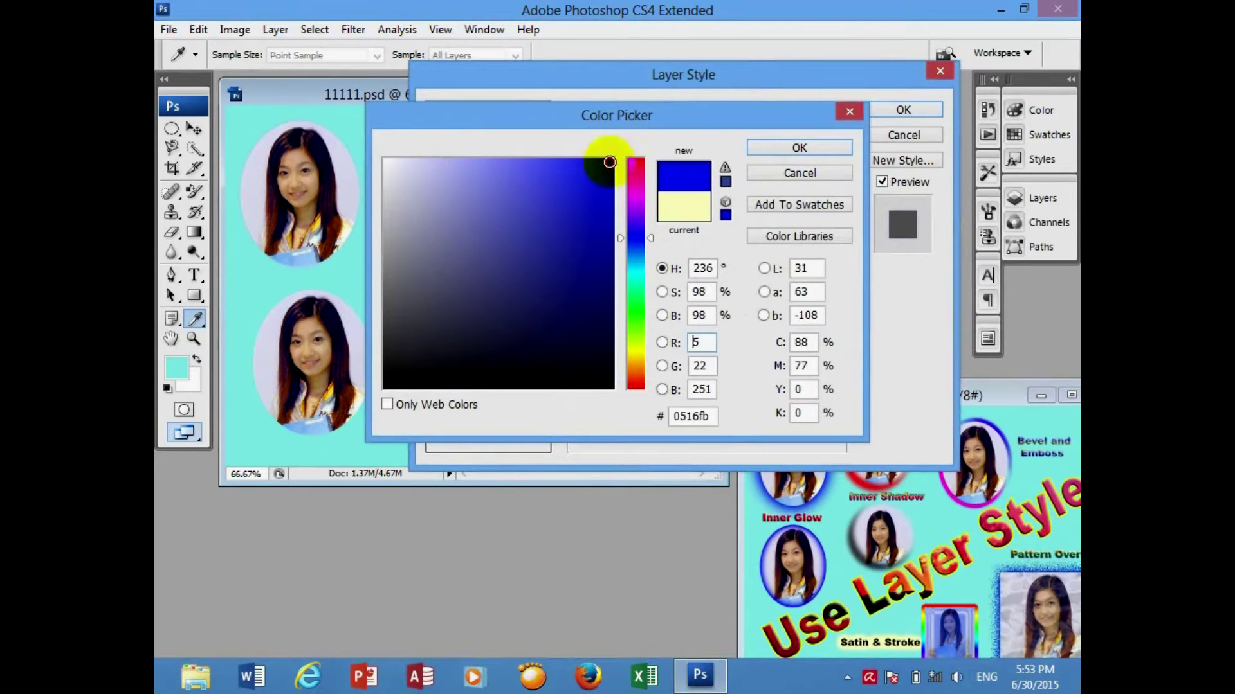
left_click(819, 148)
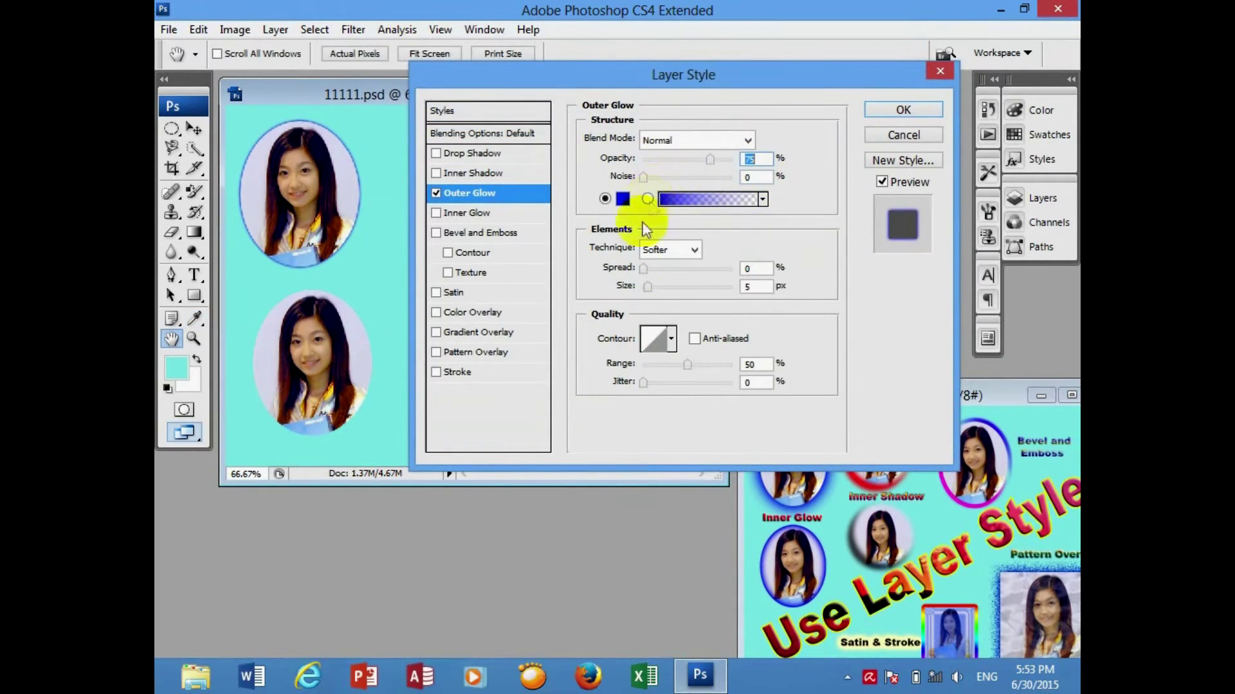
- Set the glow opacity to about 90% and its size to 38 px
left_click_drag(650, 288, 656, 288)
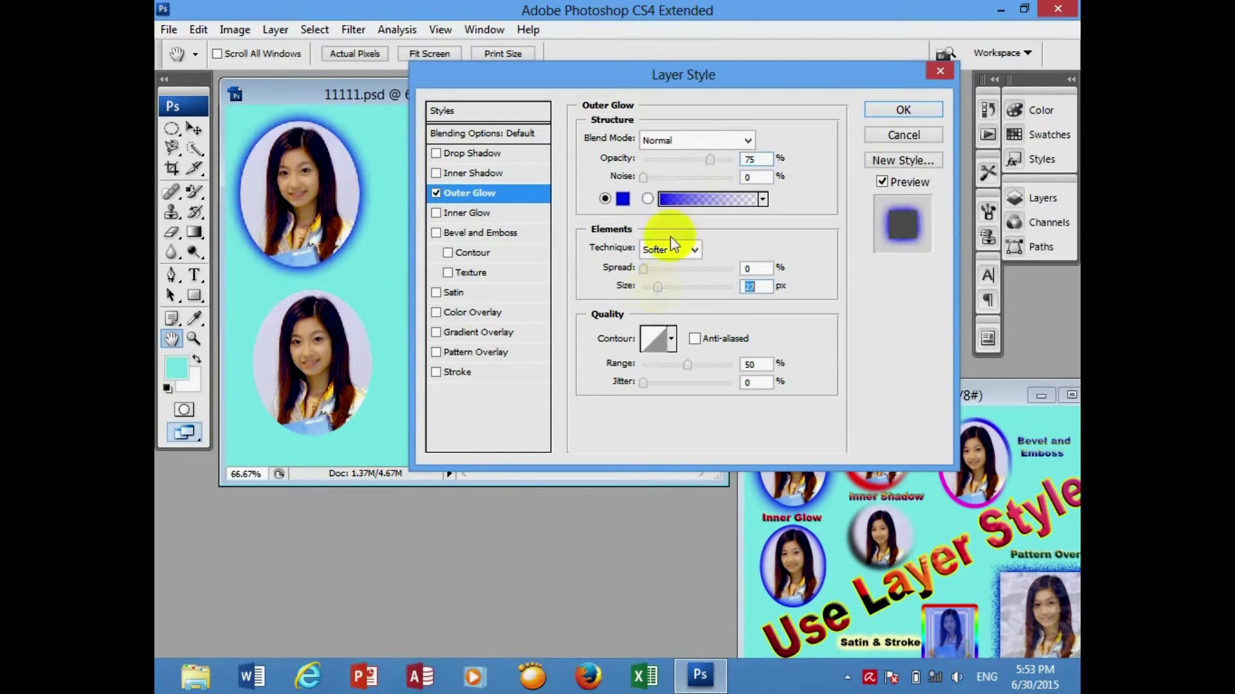
left_click_drag(712, 161, 728, 161)
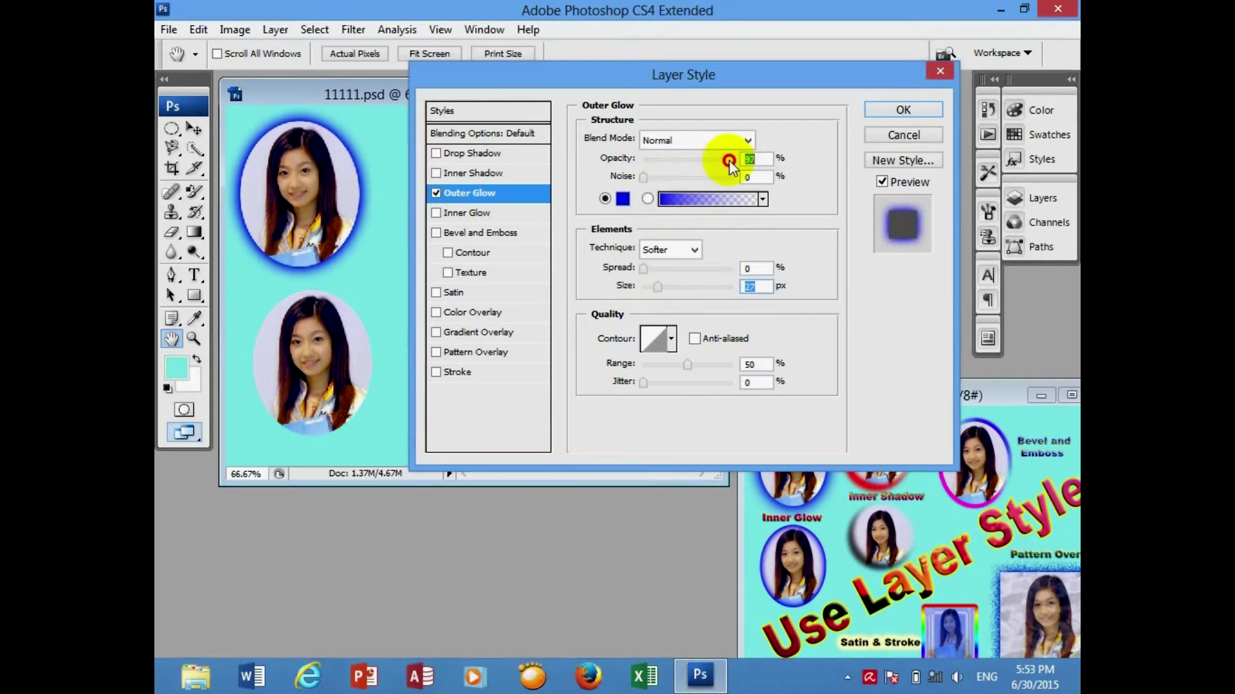
left_click_drag(714, 161, 722, 162)
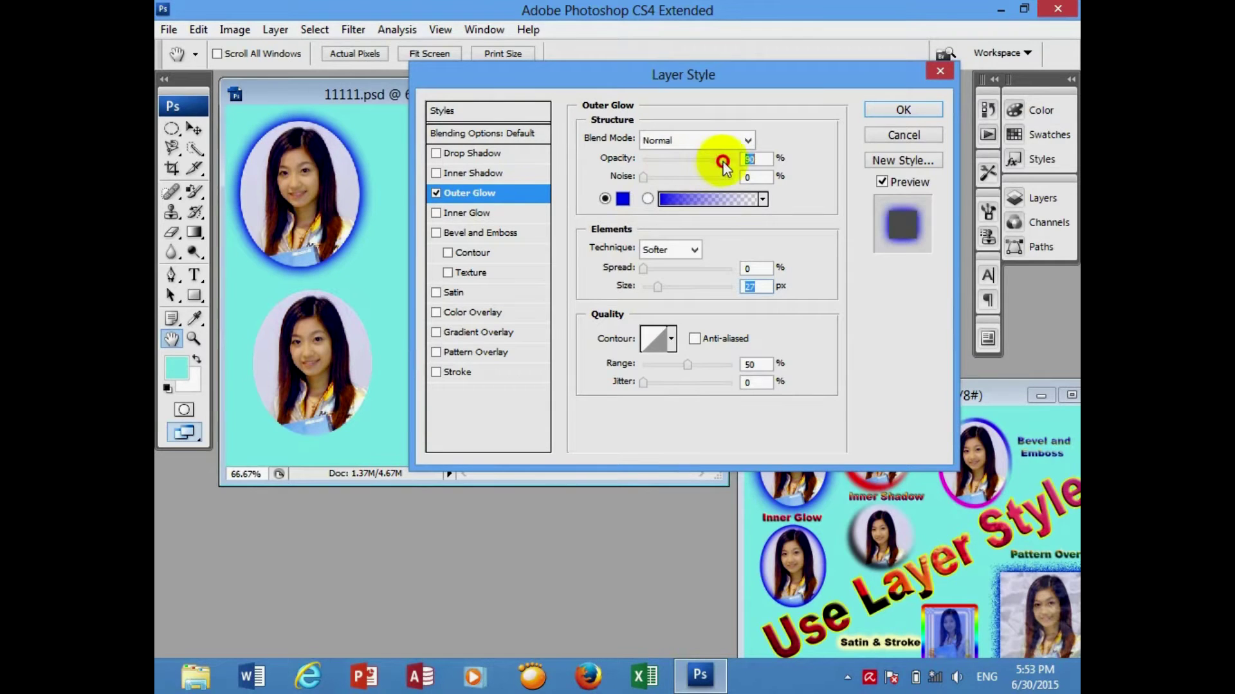
left_click(662, 288)
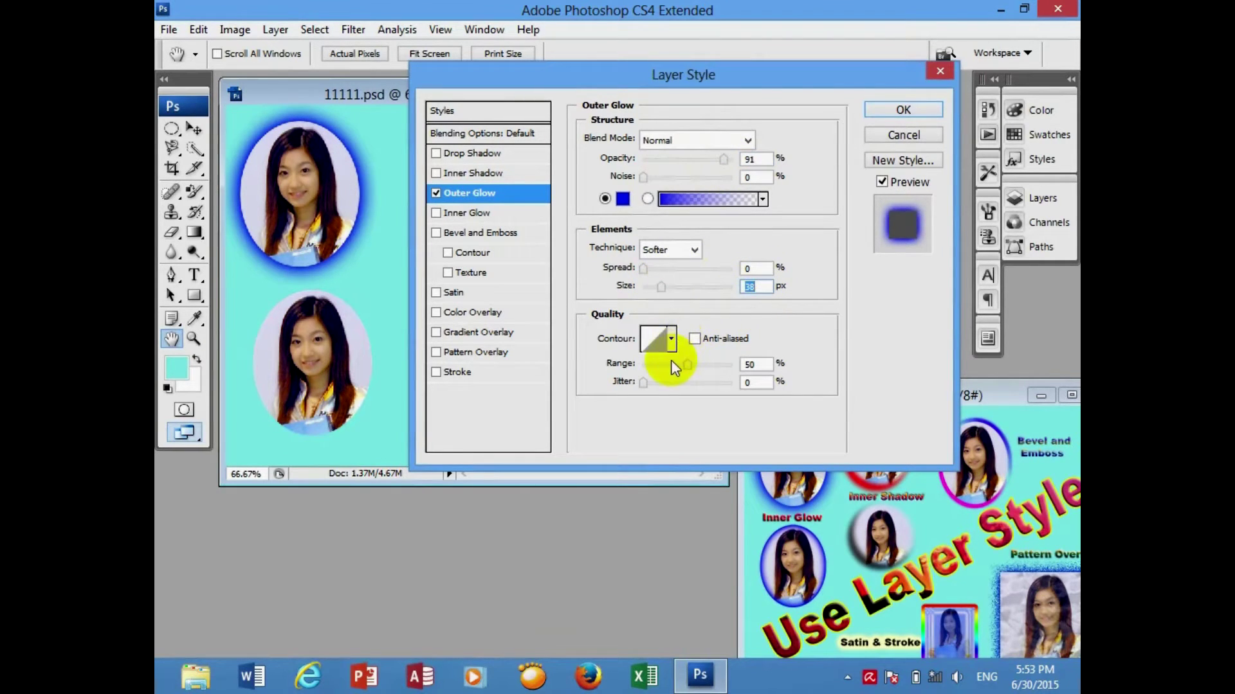
- Browse the Contour presets and settle on a ringed glow contour
left_click(671, 341)
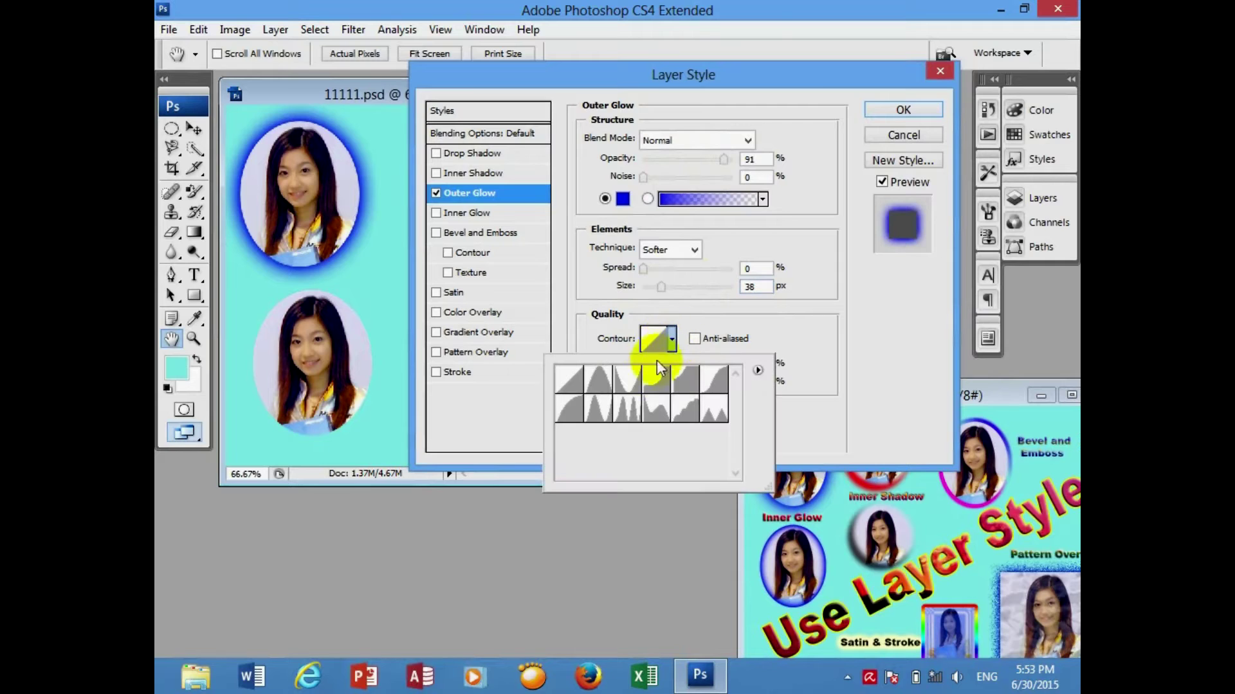
left_click(629, 410)
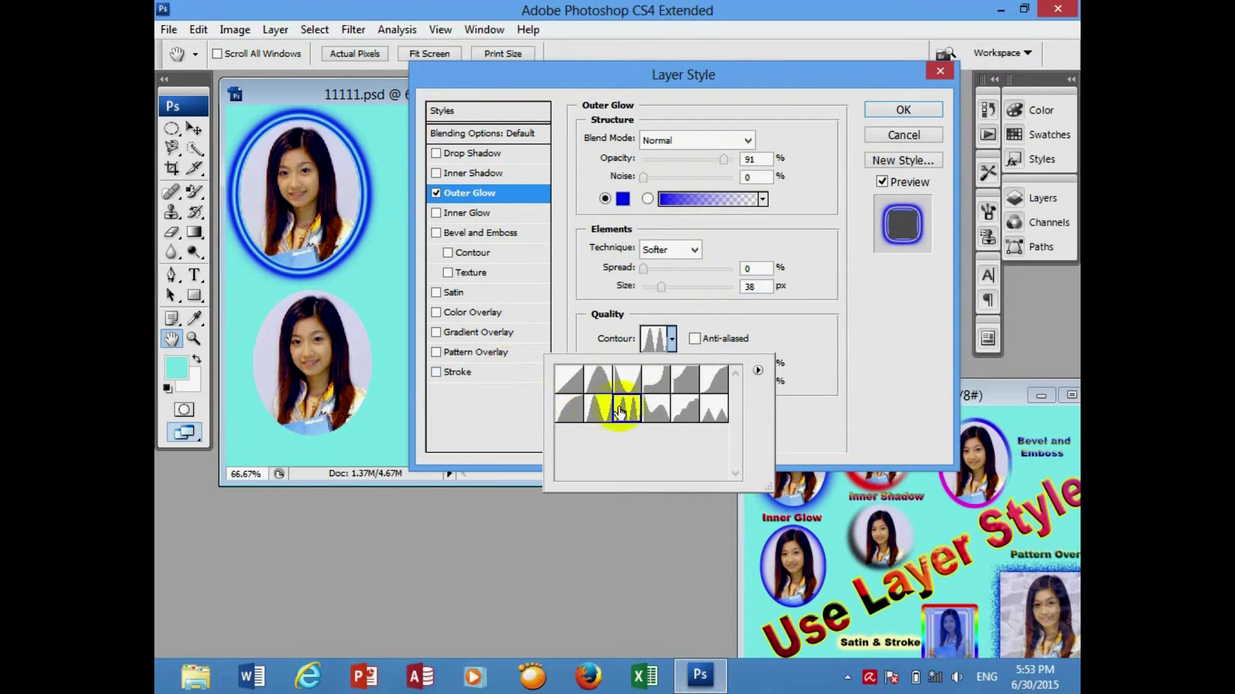
left_click(597, 411)
left_click(568, 380)
left_click(634, 380)
left_click(670, 395)
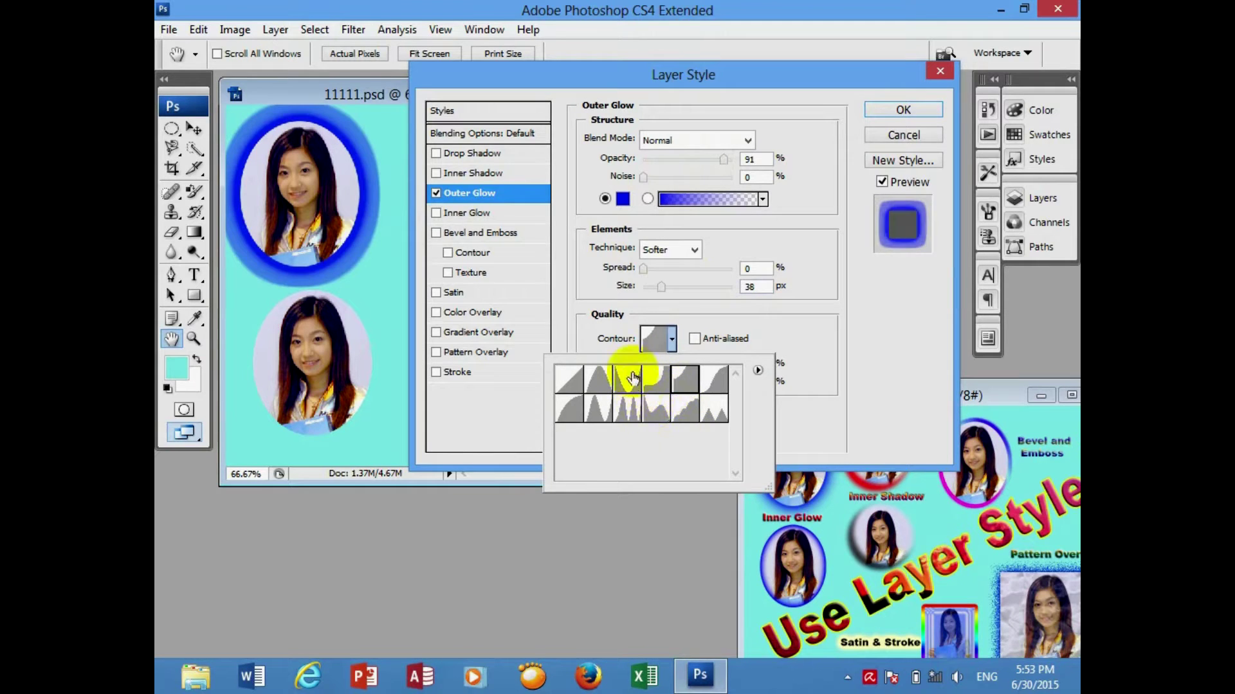
left_click(656, 407)
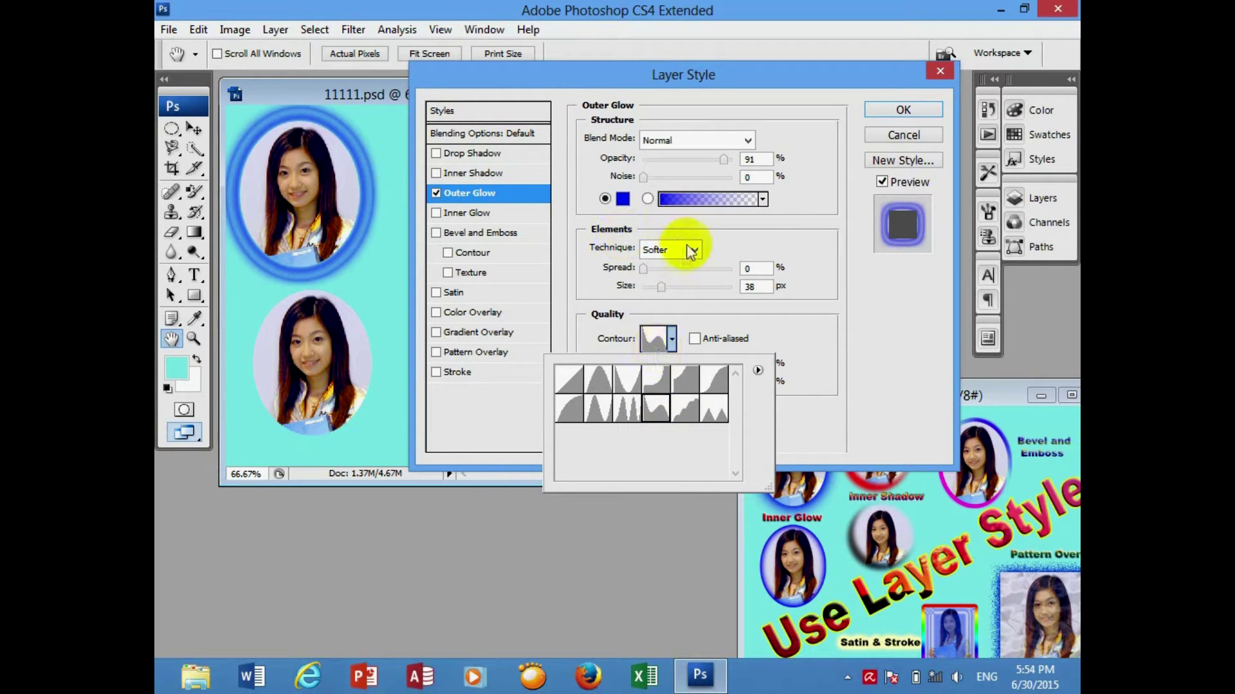
- Set the glow to 22% spread and 21 px size, save it as Style 1, and apply
left_click(657, 274)
mouse_move(675, 267)
left_mouse_down()
mouse_move(682, 297)
mouse_move(656, 286)
left_mouse_up()
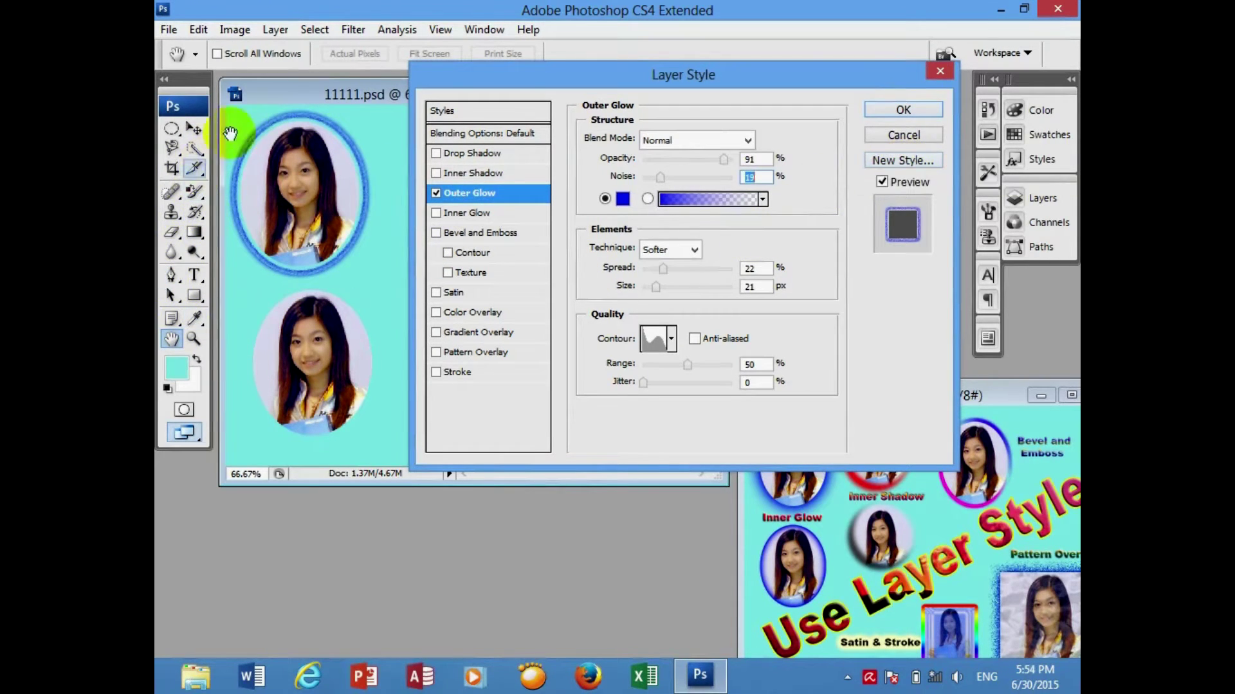
left_click(908, 164)
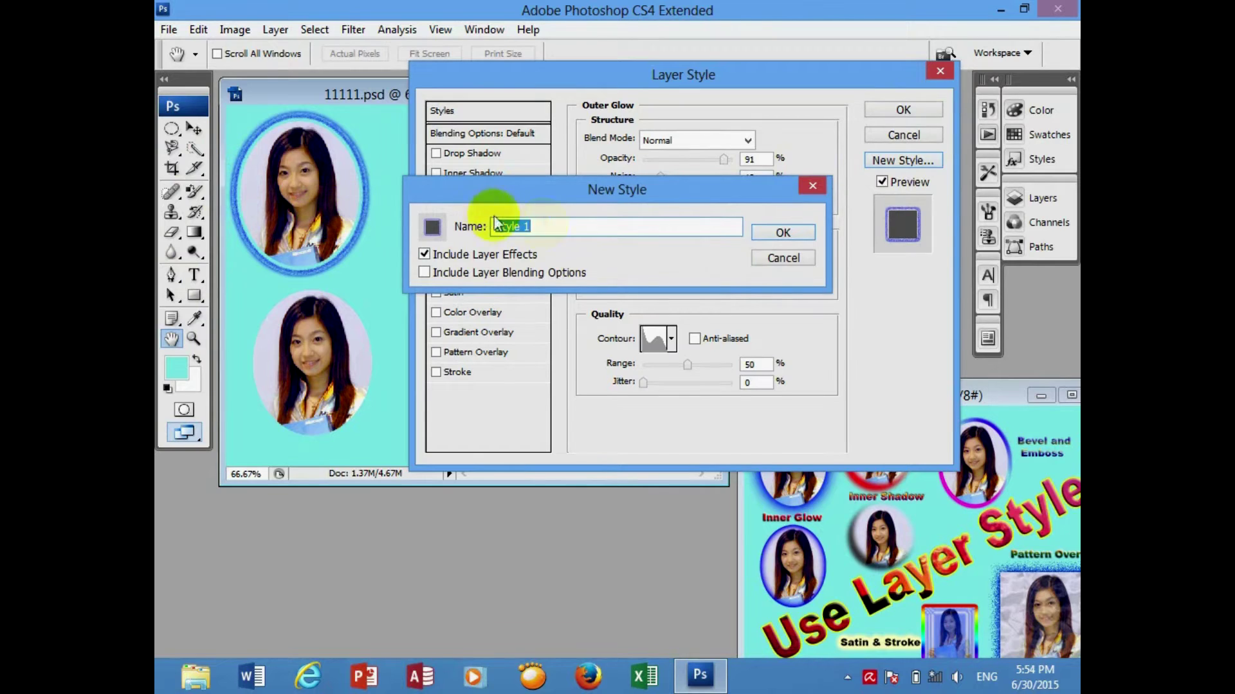
left_click(795, 231)
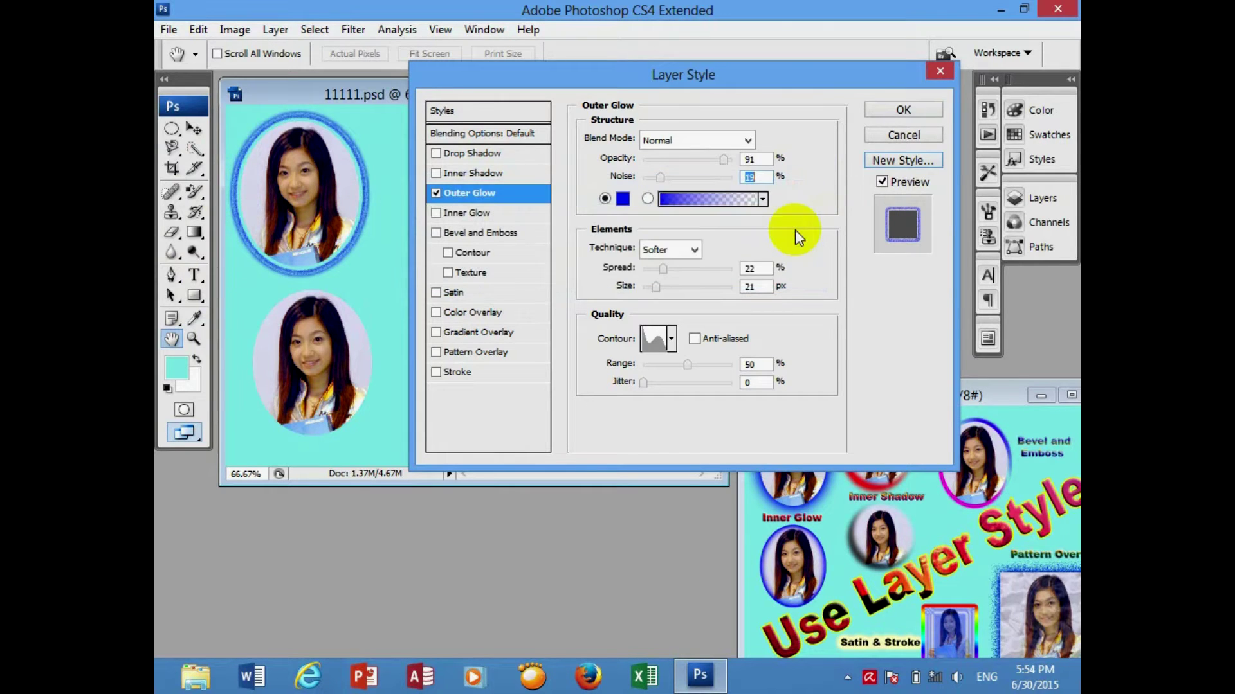
left_click(913, 107)
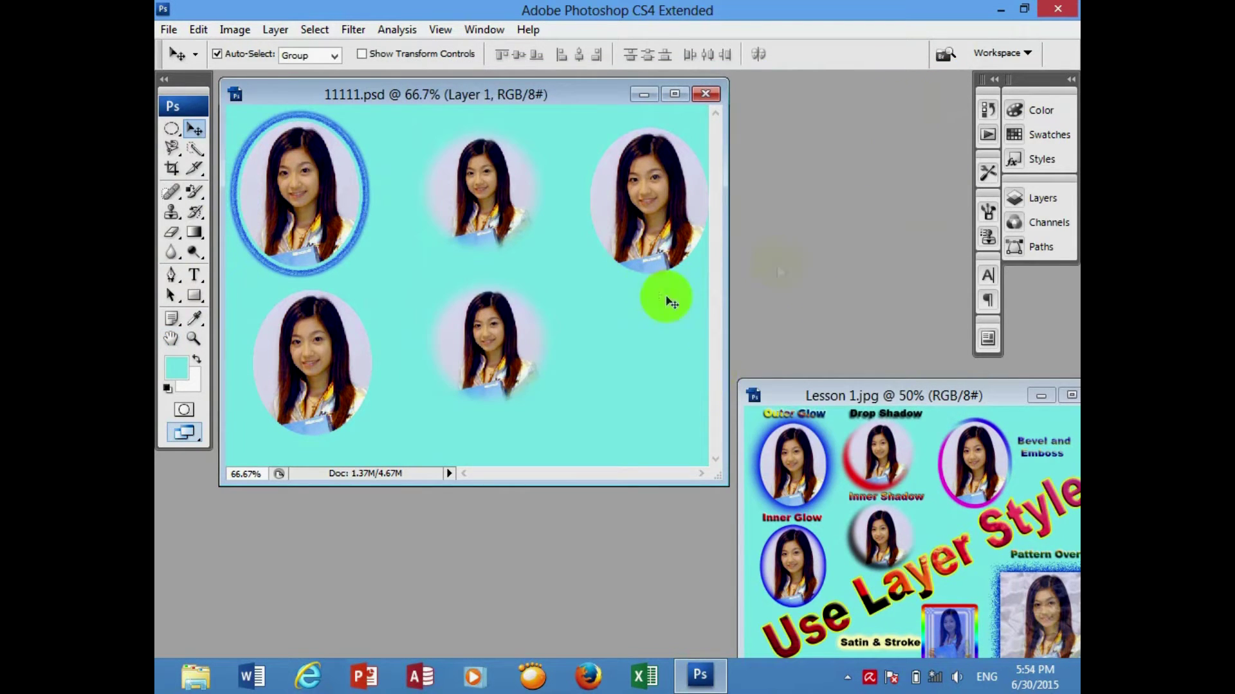
- Expand the Styles panel via Window > Styles to show the preset swatches beside the canvas
left_click(1058, 159)
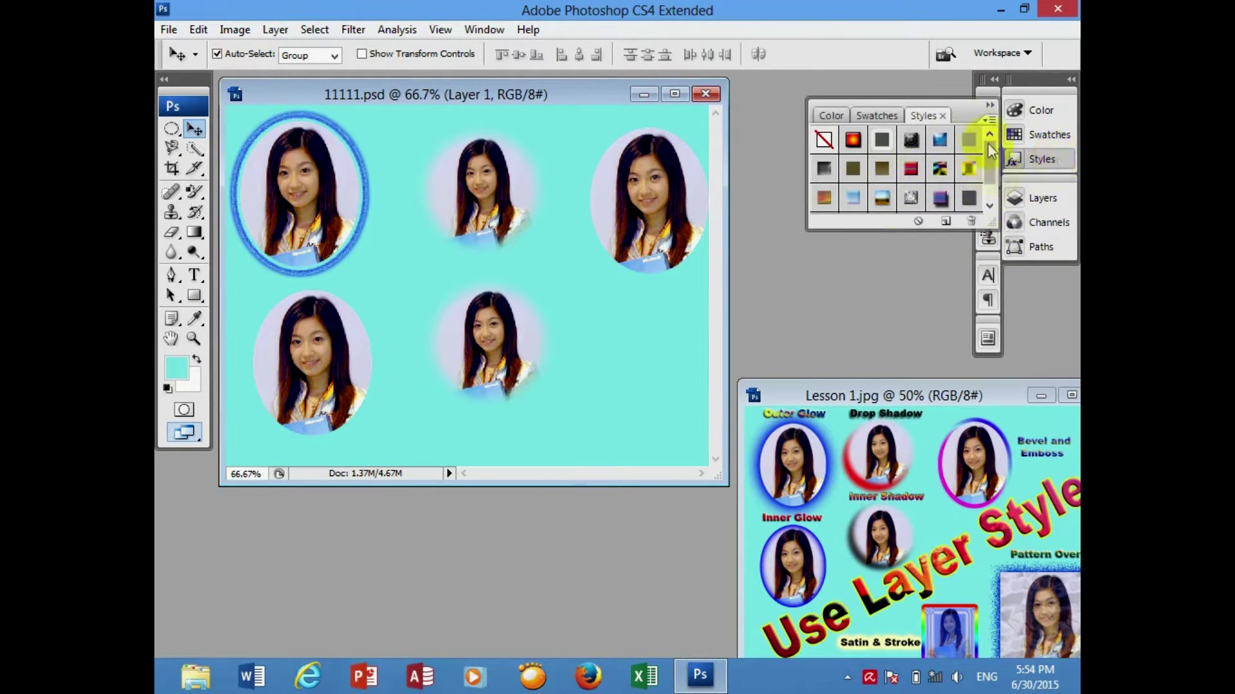
left_click(989, 107)
left_click(484, 30)
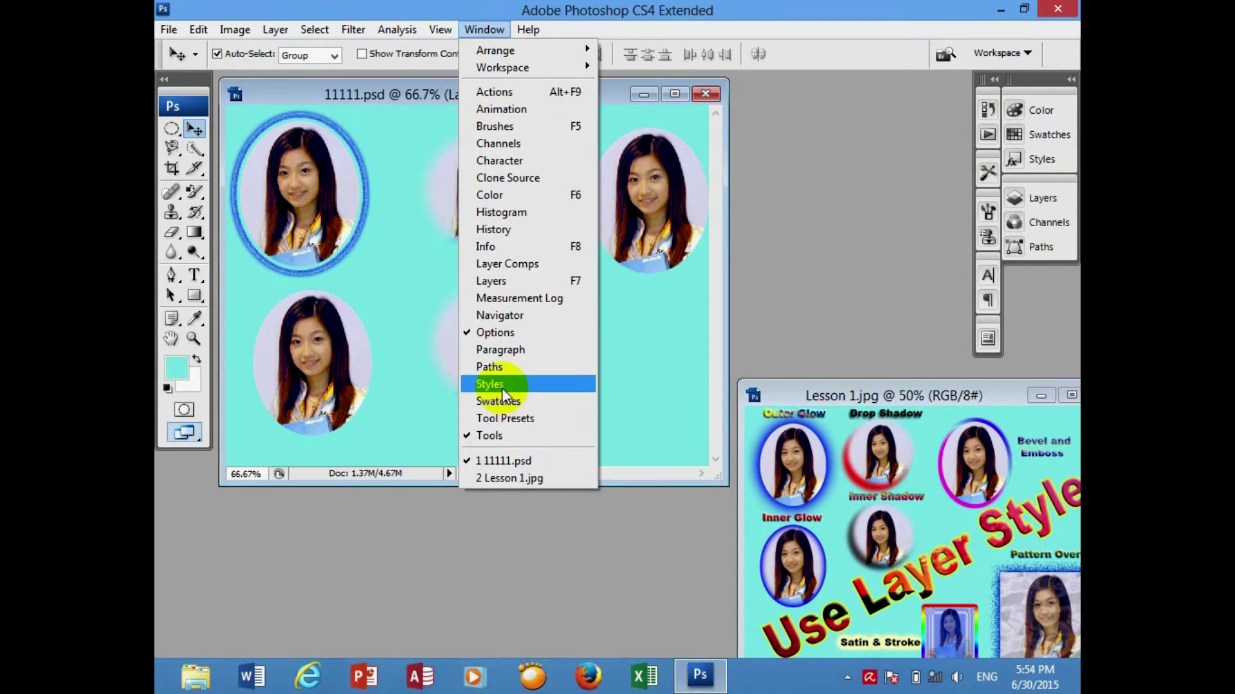
left_click(1053, 164)
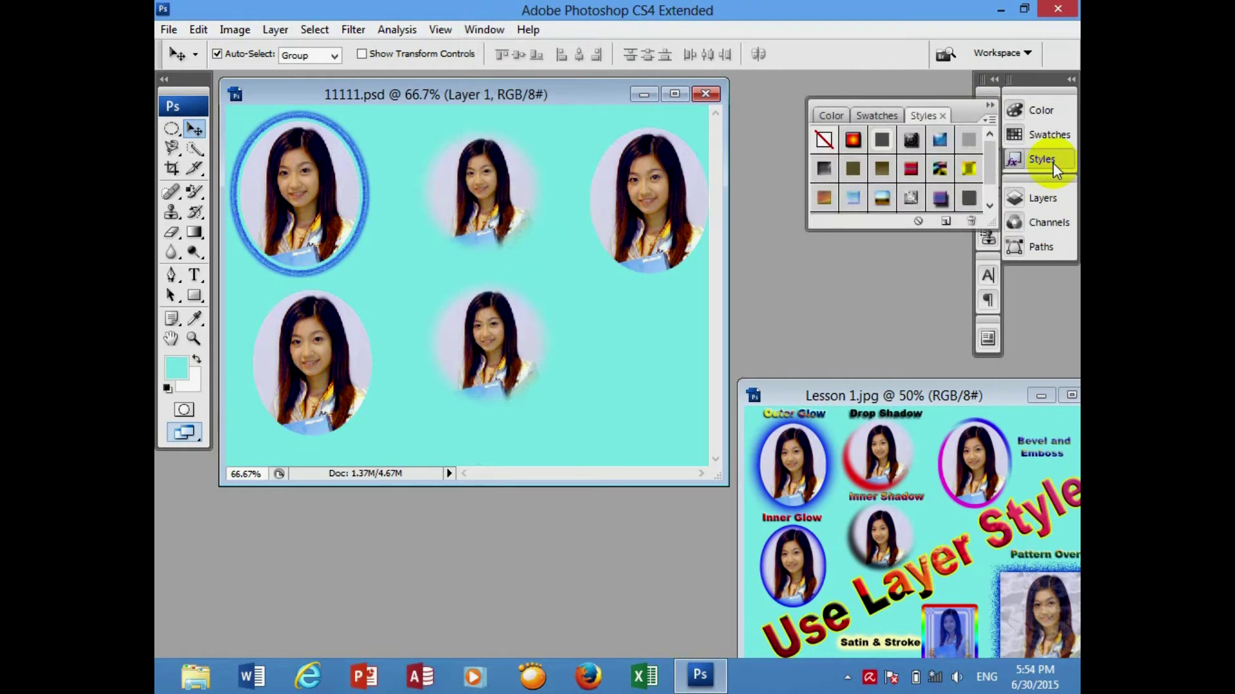
- Move the top-right oval portrait slightly left; open and close its Outer Glow settings unapplied
left_click(537, 271)
left_click_drag(631, 243, 614, 230)
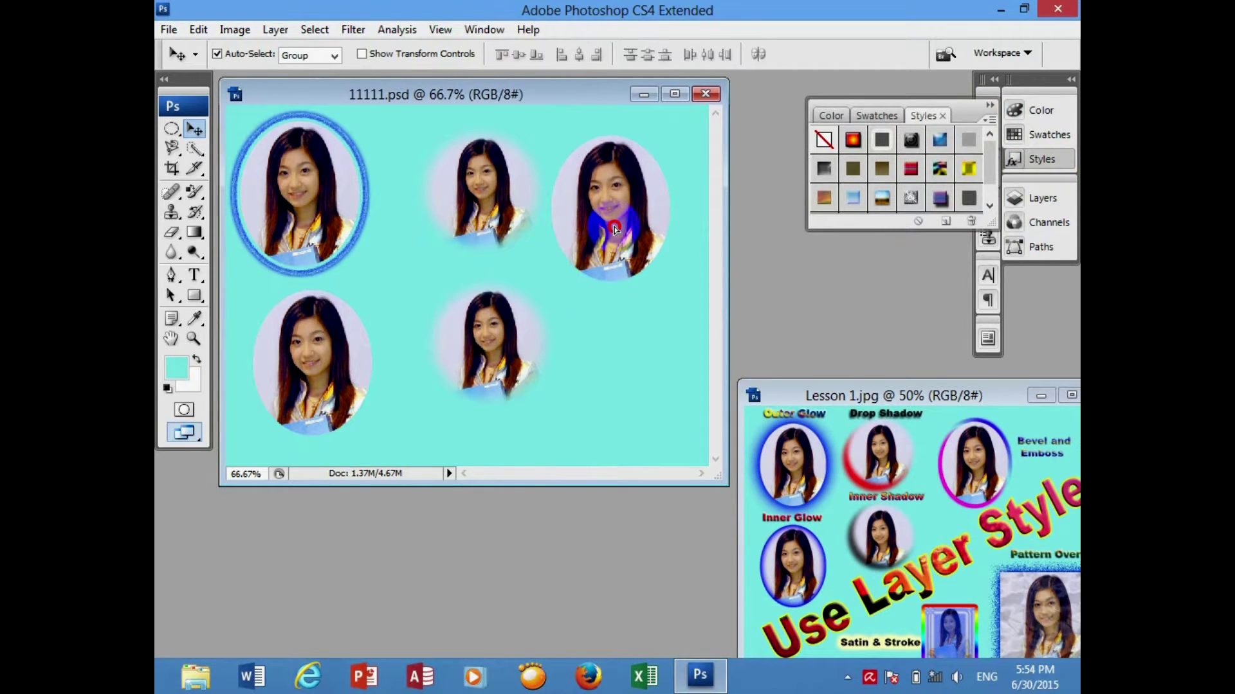
left_click(275, 30)
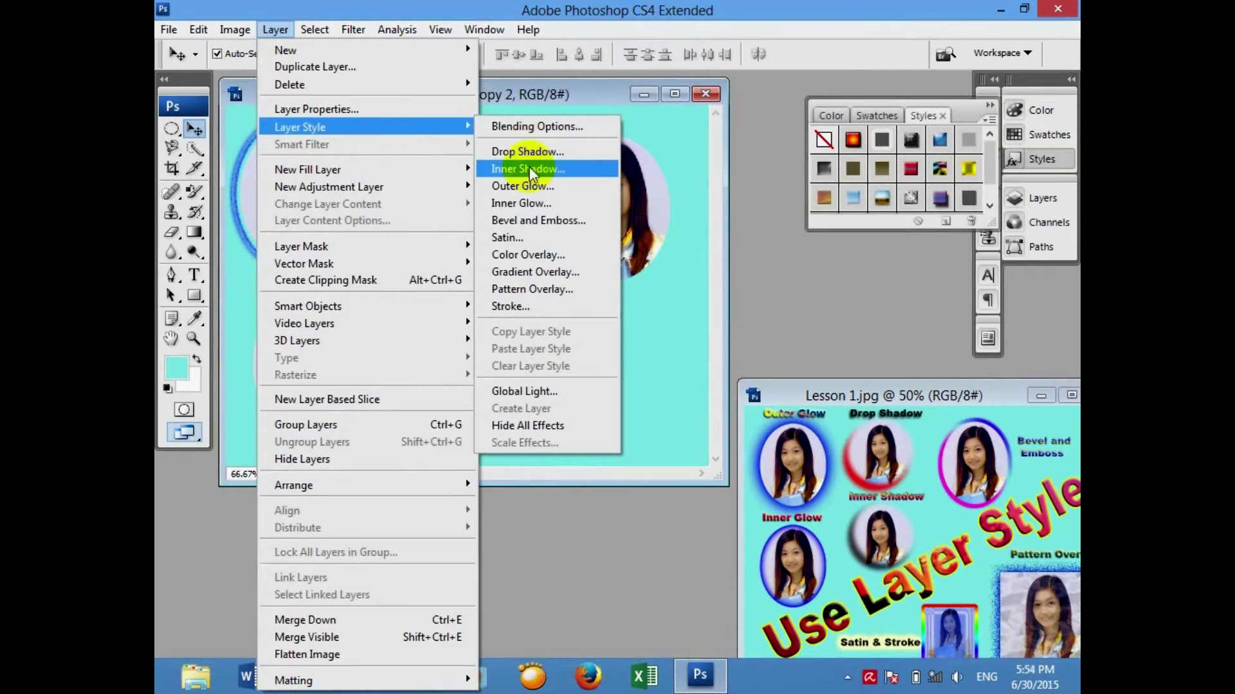
left_click(522, 186)
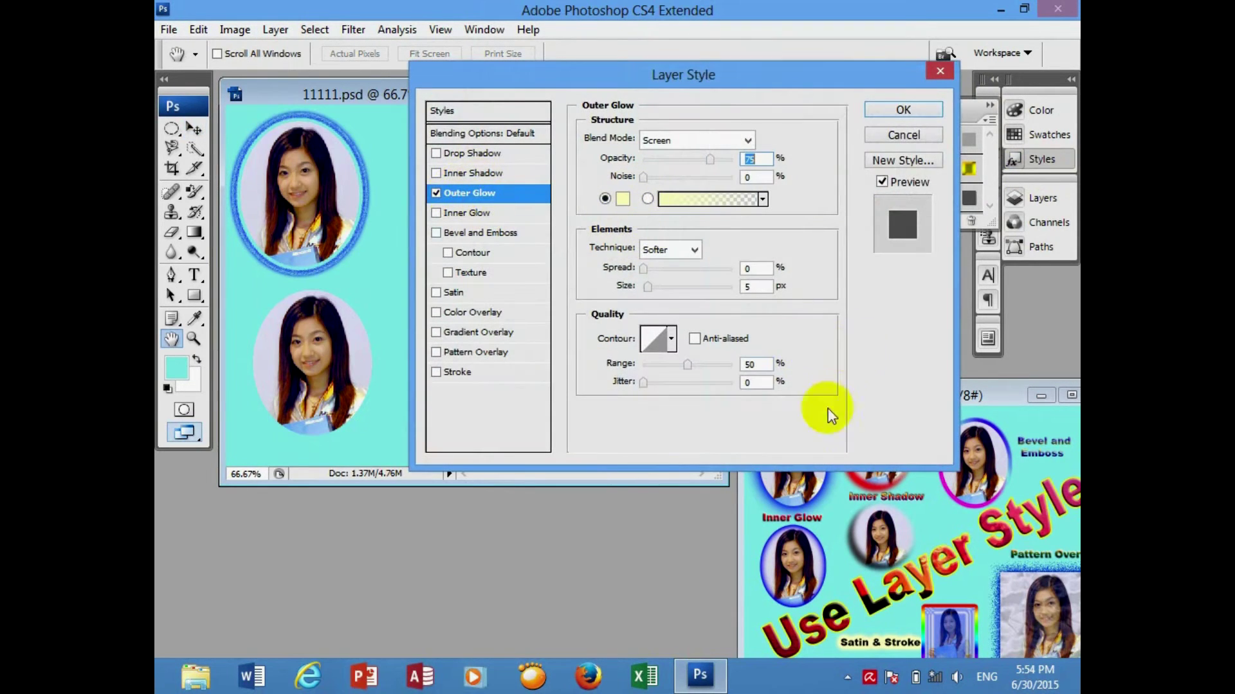
left_click(904, 135)
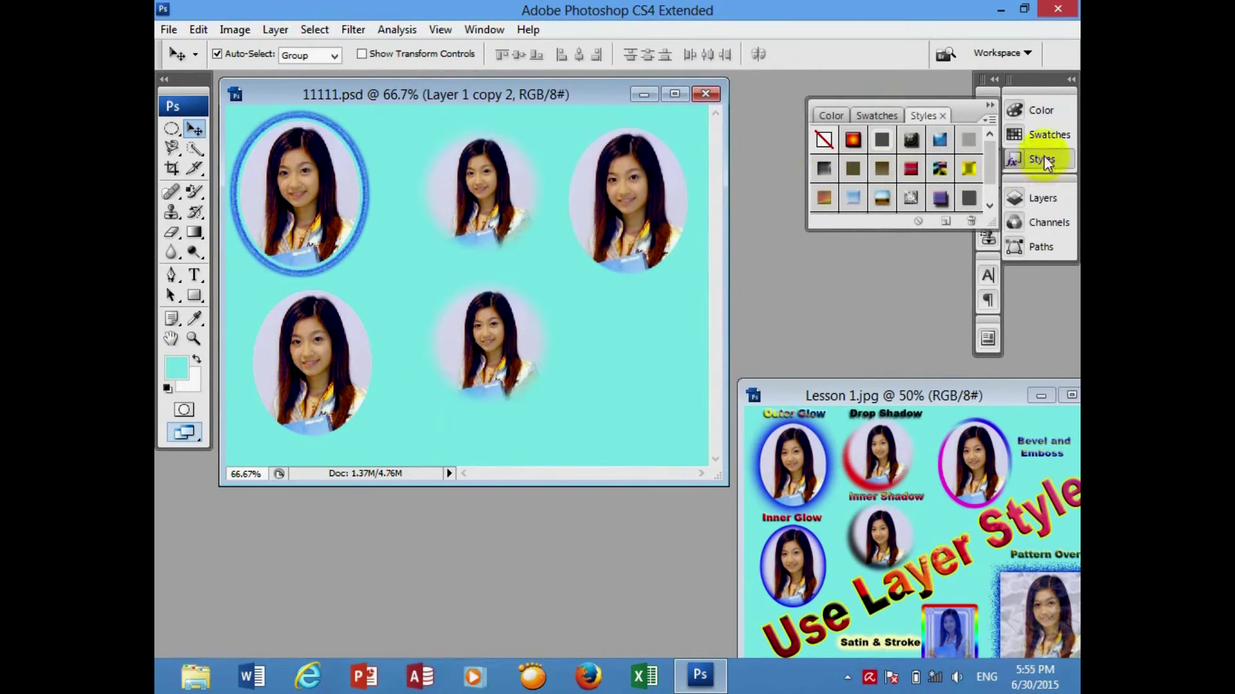
- Preview presets on the top-right portrait: radial gradient, double ring, concentric rings, blue bubble, sepia, rainbow
scroll(968, 171, "down", 1)
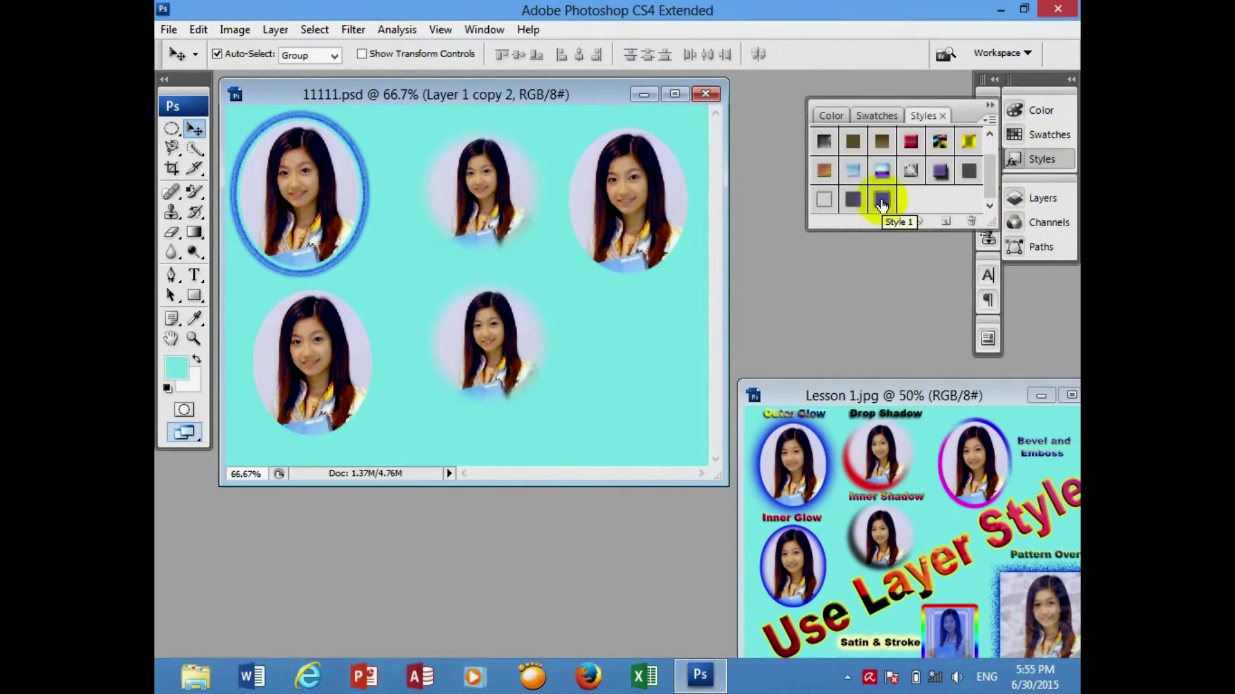
mouse_move(881, 203)
left_mouse_down()
mouse_move(997, 198)
mouse_move(982, 157)
left_mouse_up()
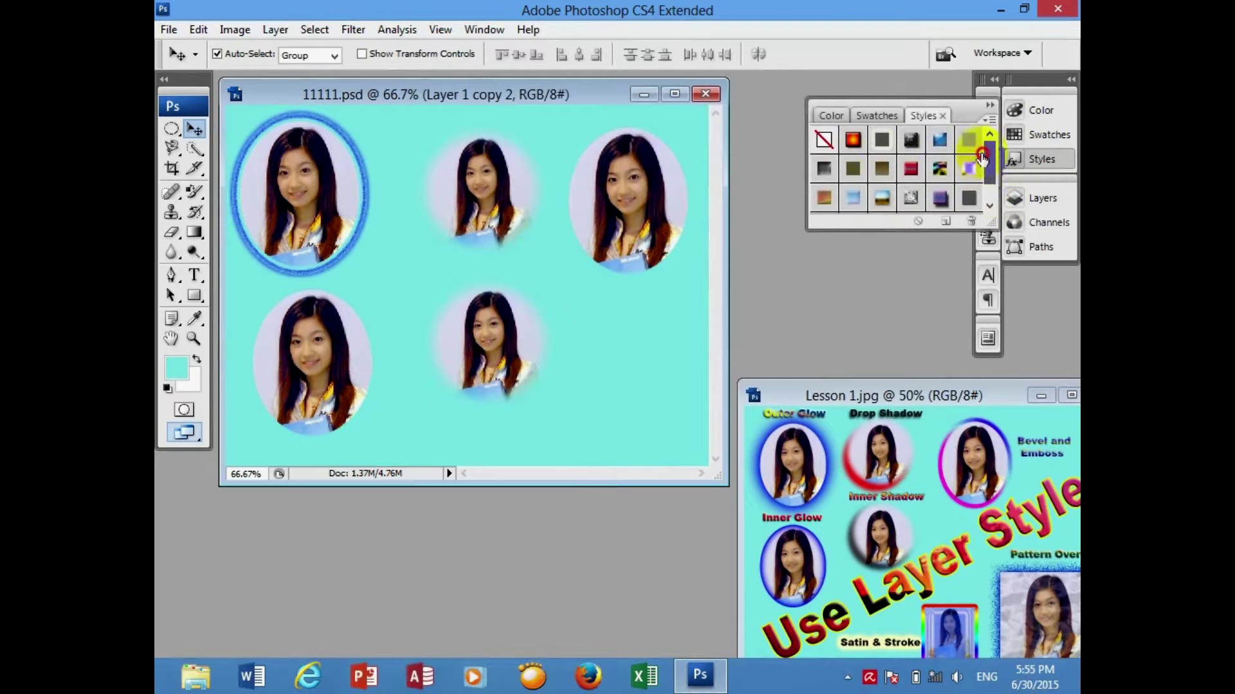
left_click(854, 140)
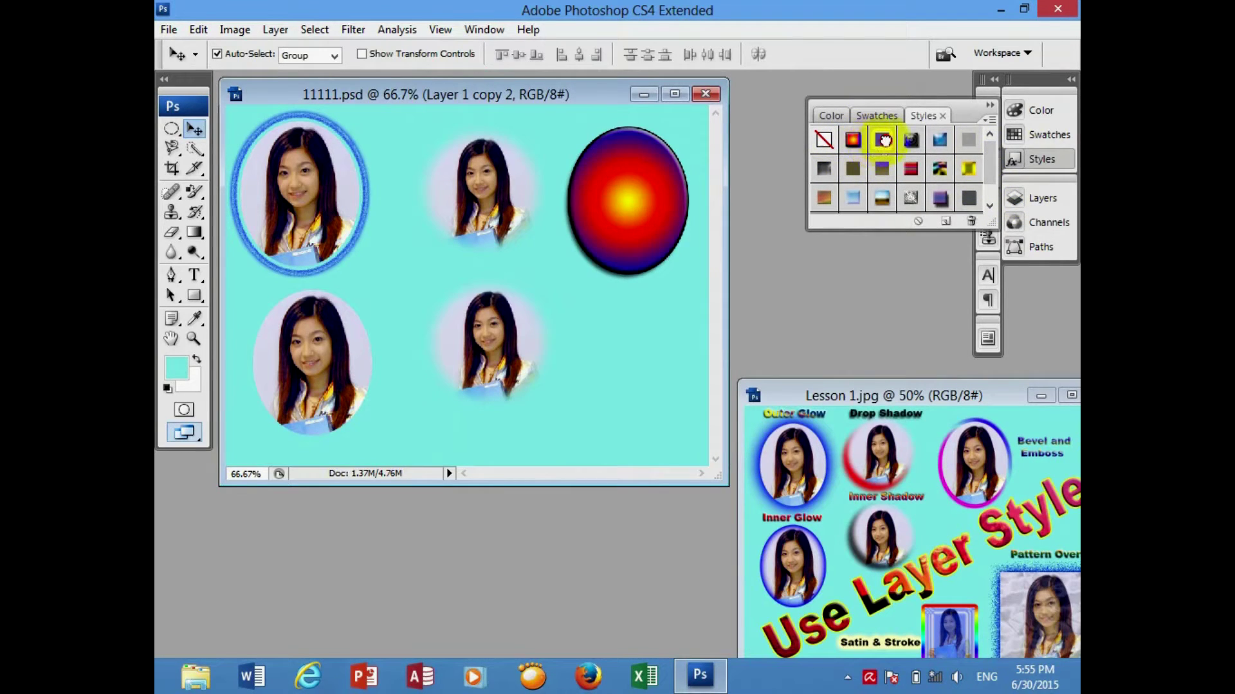
left_click(882, 140)
left_click(911, 142)
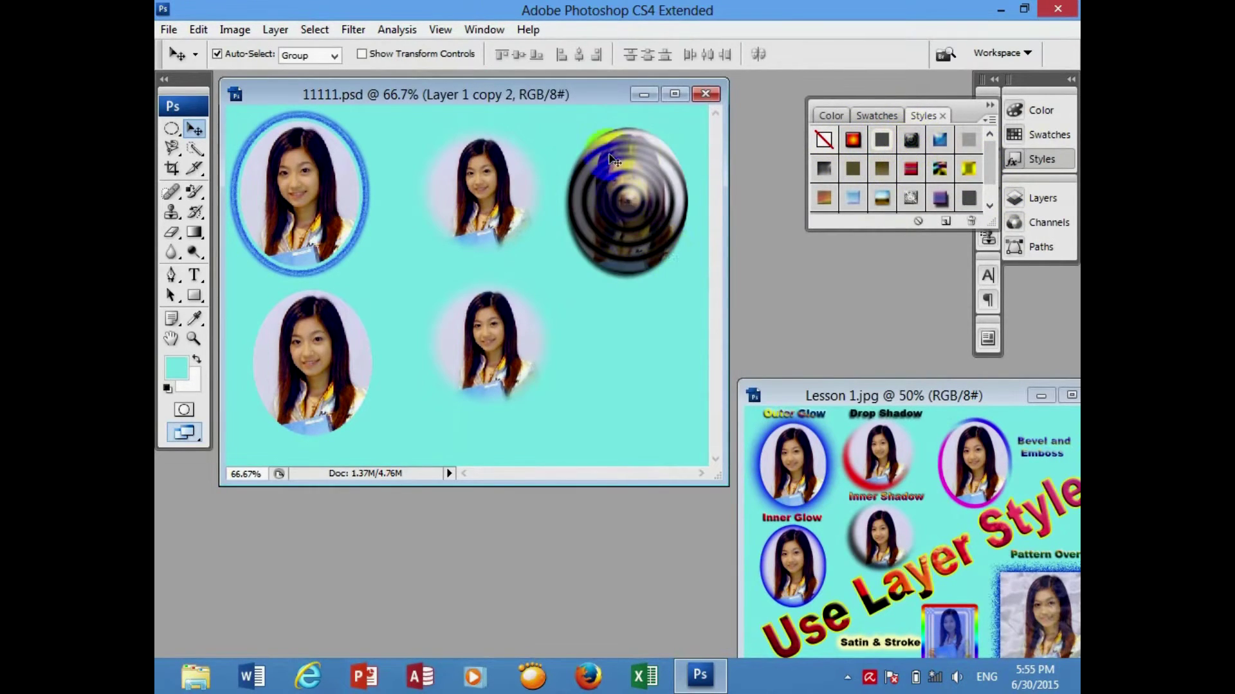
left_click(939, 141)
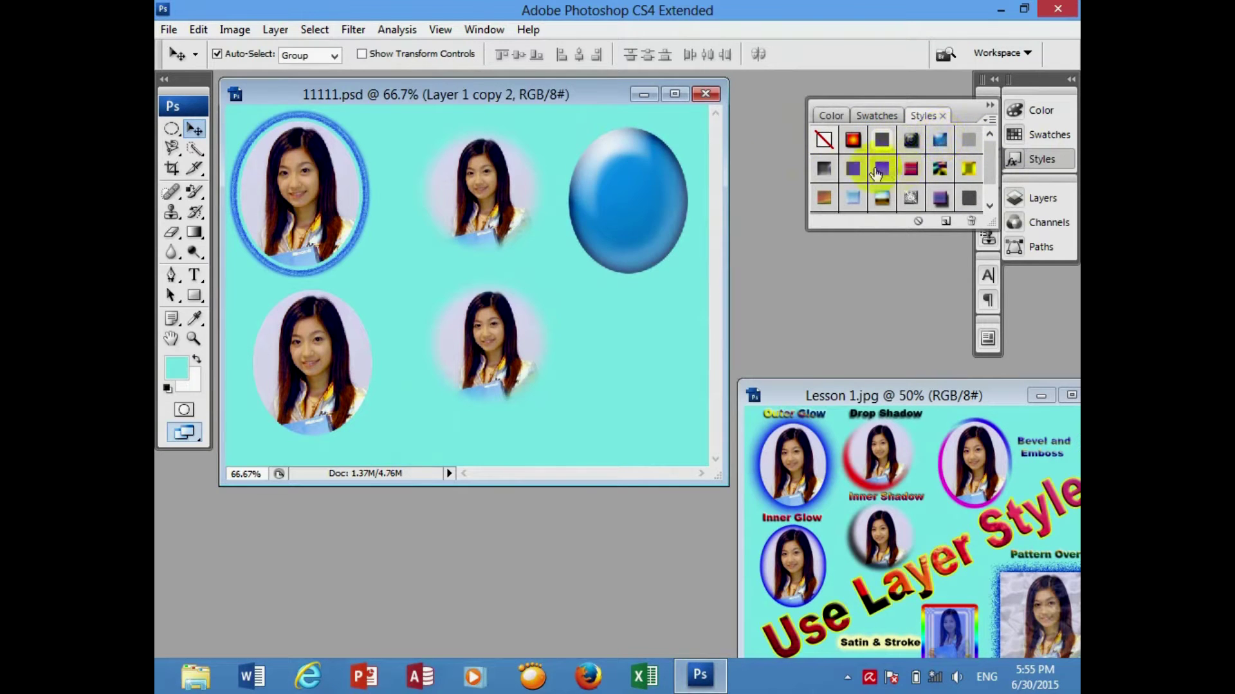
left_click(824, 170)
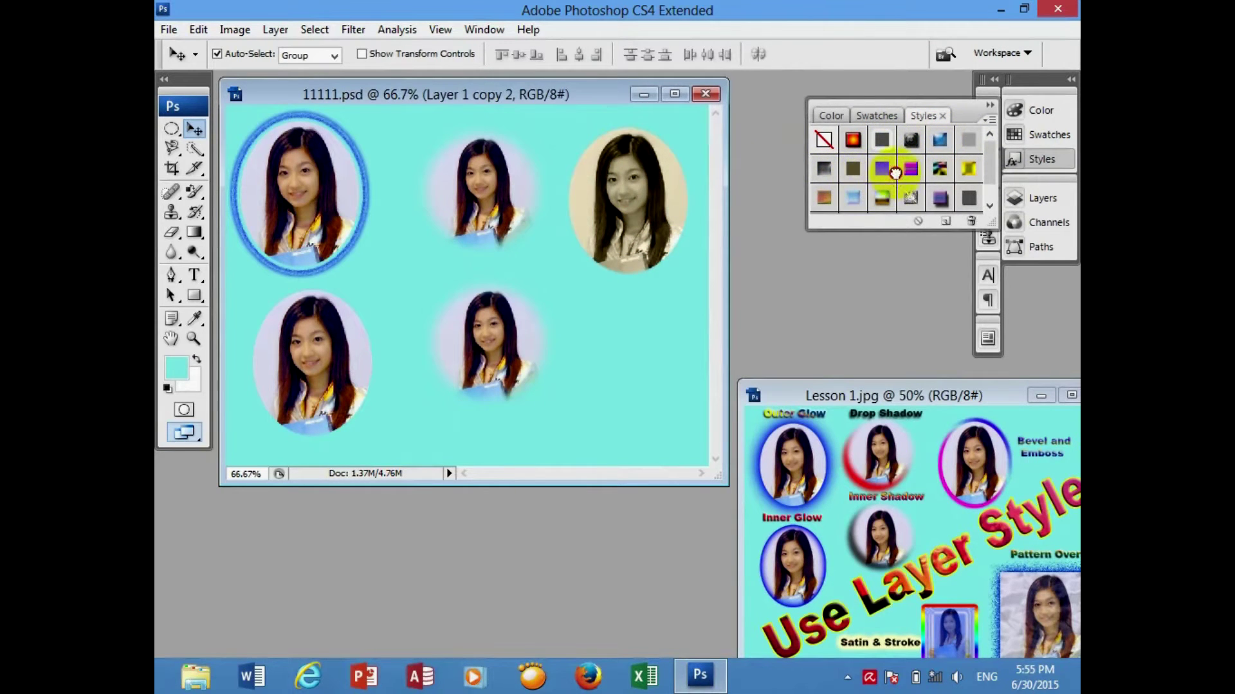
left_click(910, 170)
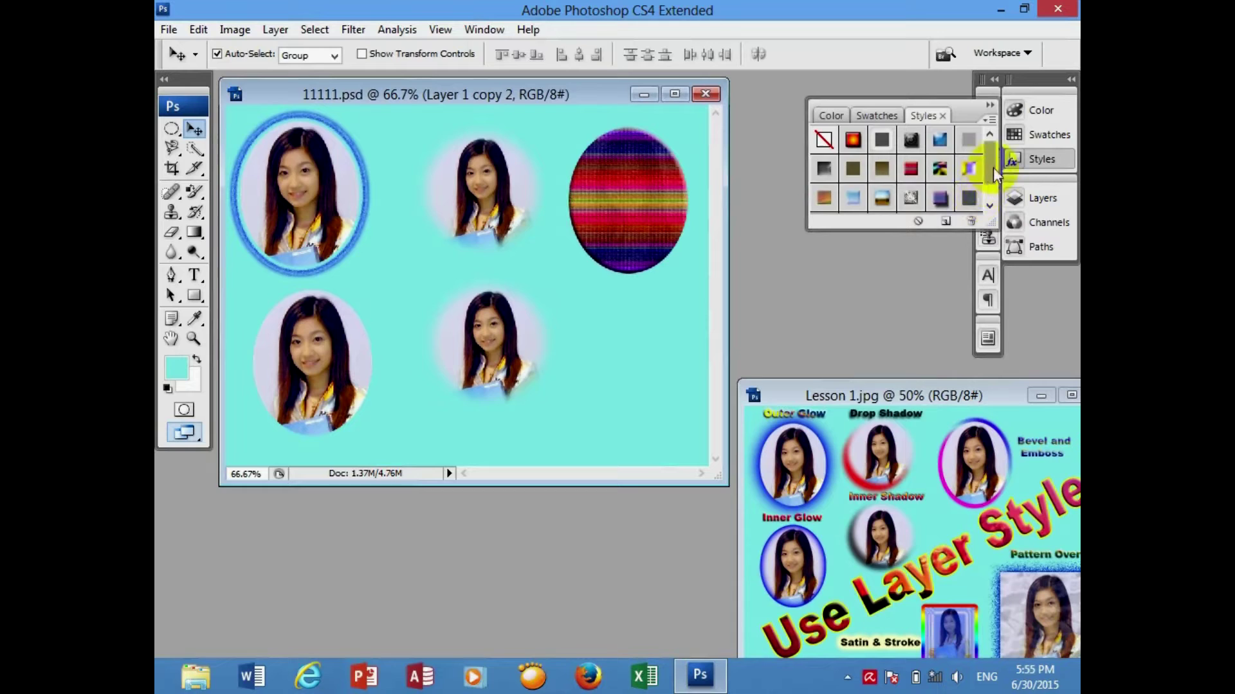
- Apply Style 1 blue glow, then clear it with No Style and collapse the Styles panel
left_click_drag(992, 172, 992, 187)
left_click(881, 200)
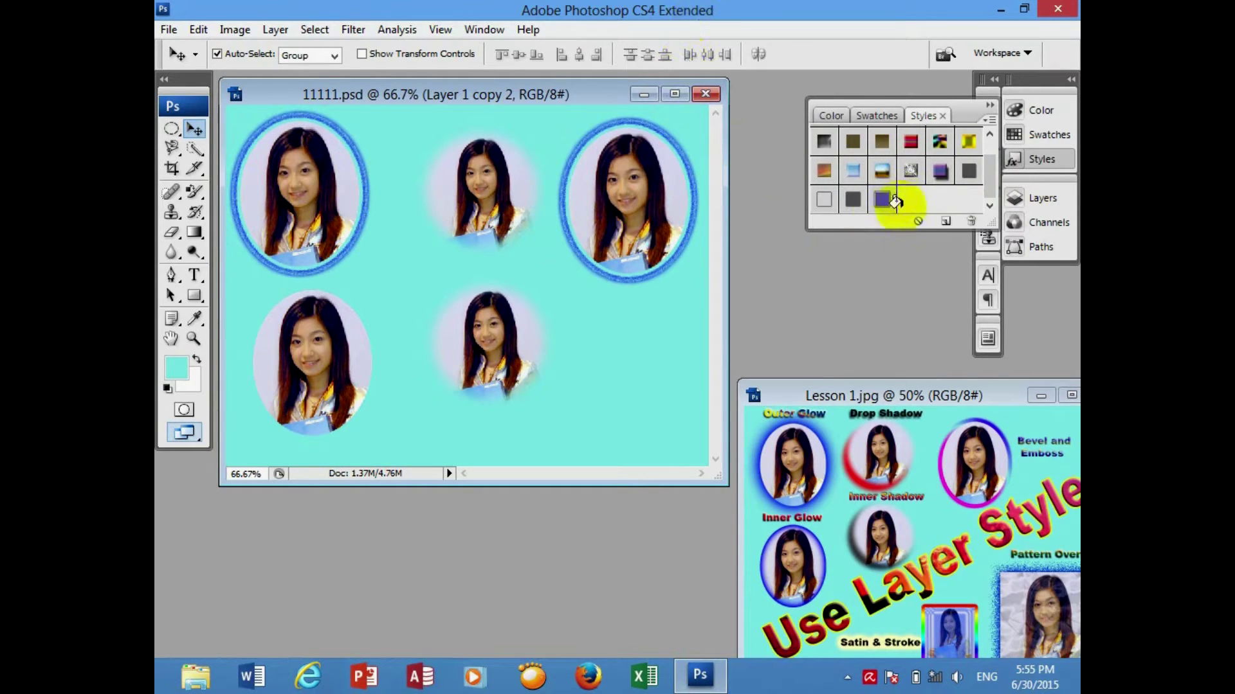
left_click_drag(993, 182, 992, 168)
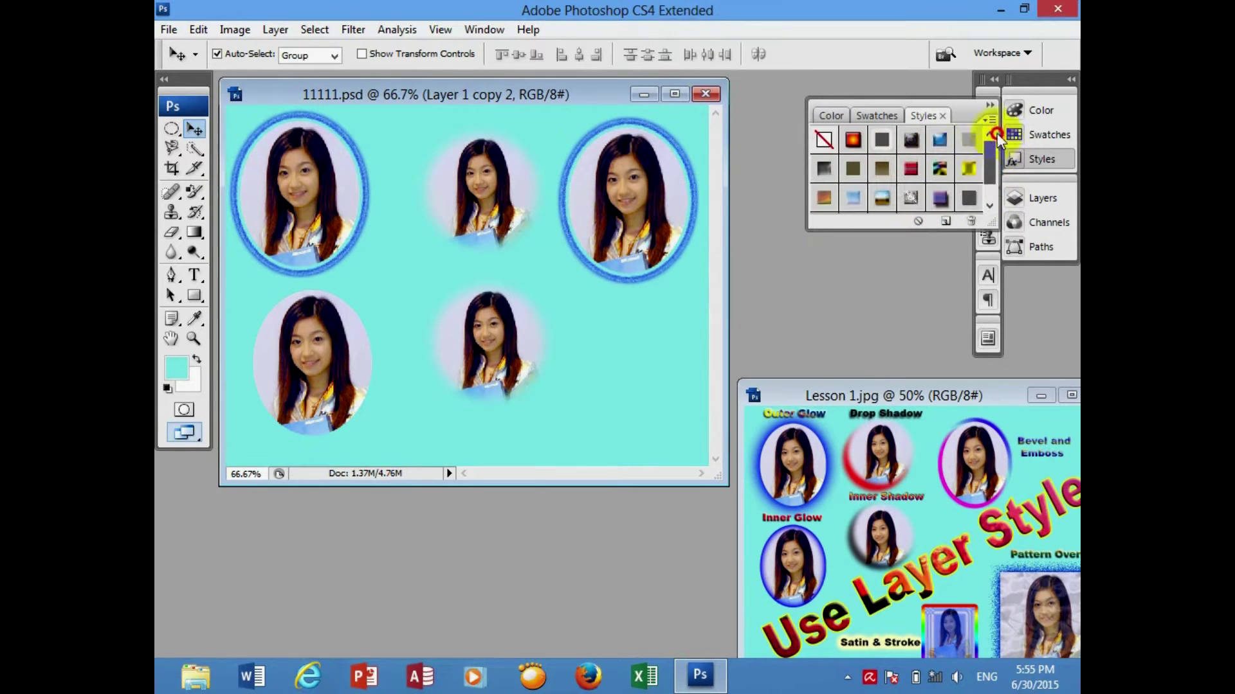
left_click(824, 139)
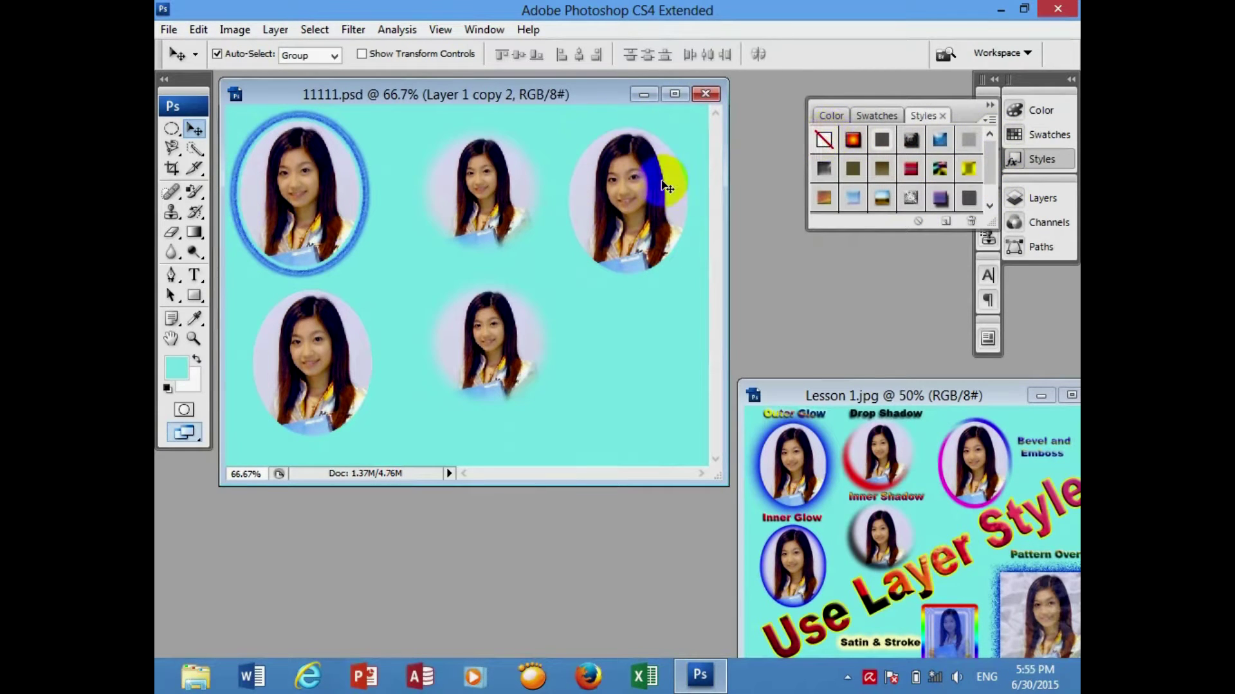
left_click(989, 108)
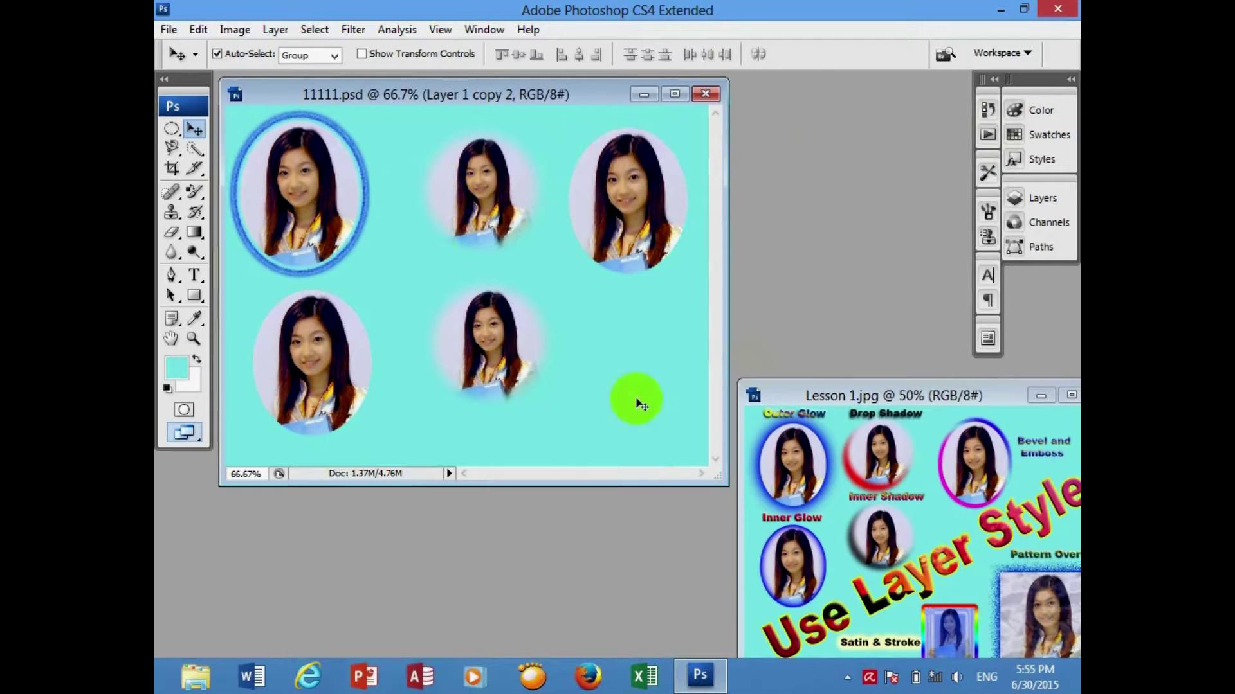
- Reselect the top-left portrait in 11111.psd and open its Inner Glow settings
left_click_drag(786, 389, 702, 204)
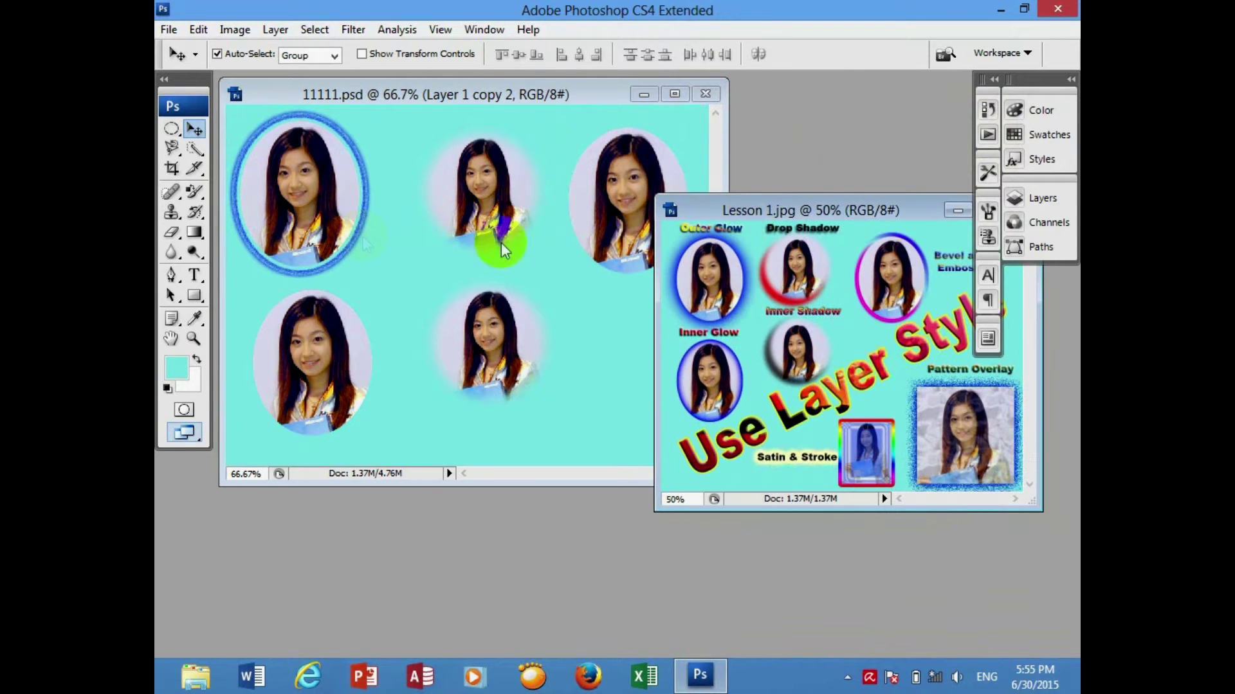
left_click(311, 228)
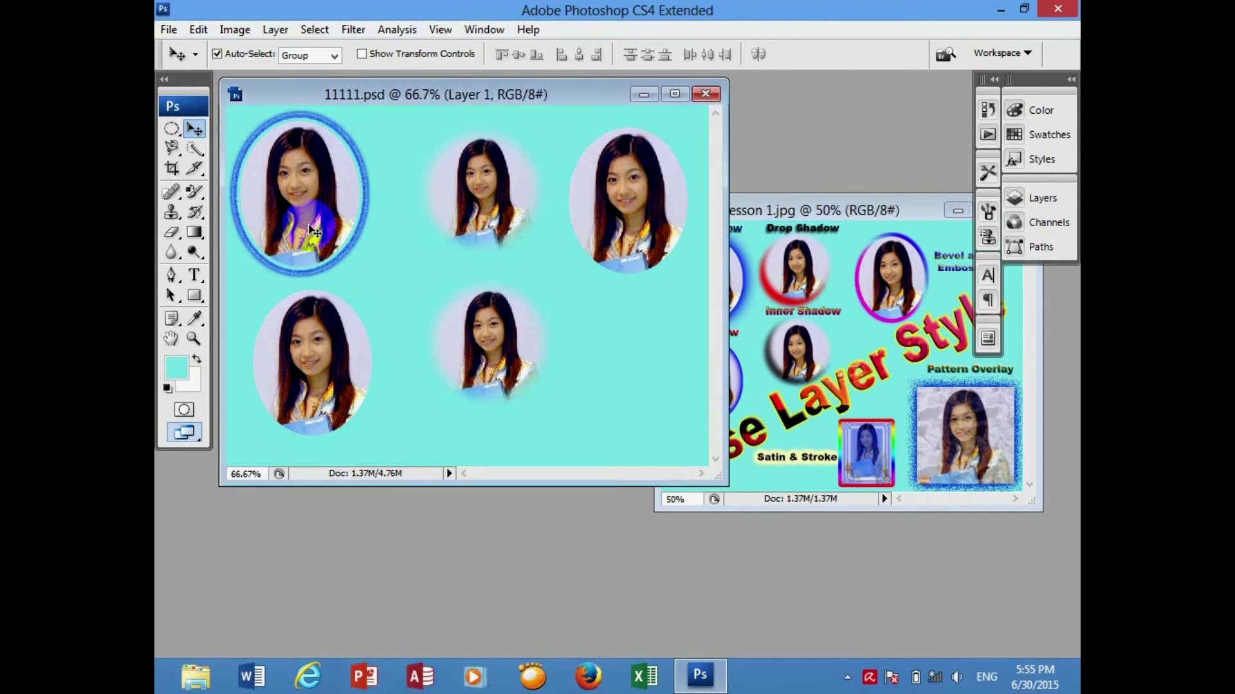
left_click(256, 32)
mouse_move(300, 126)
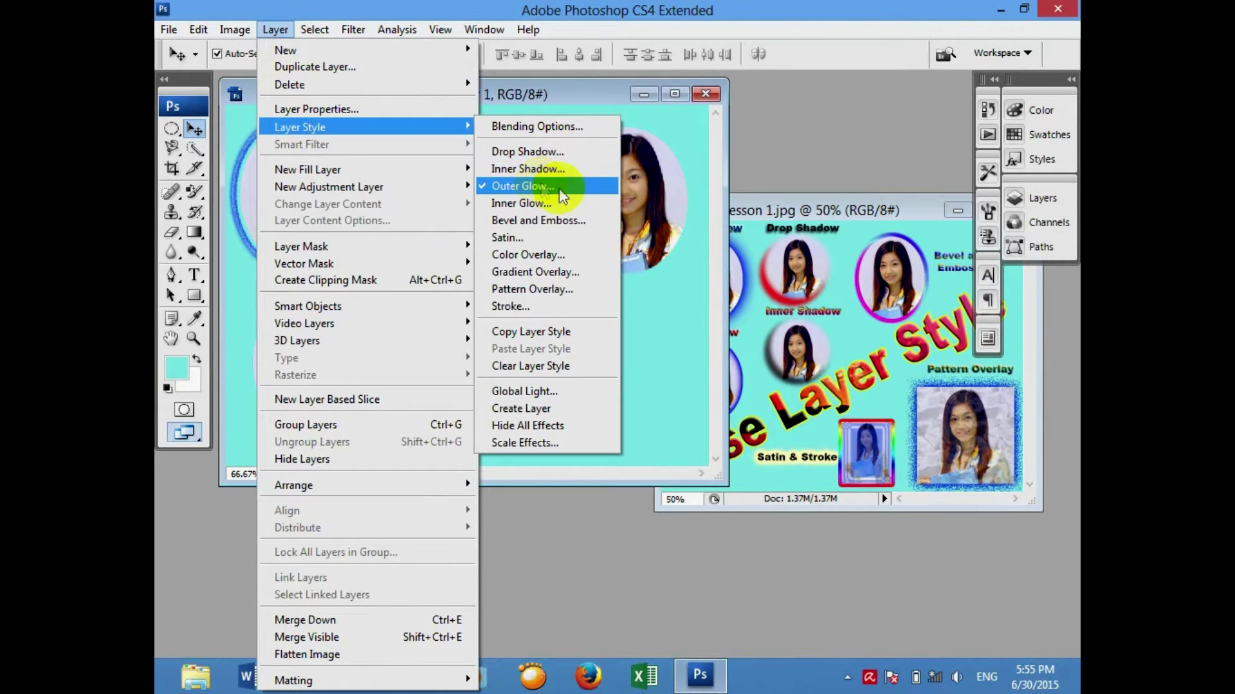
left_click(553, 203)
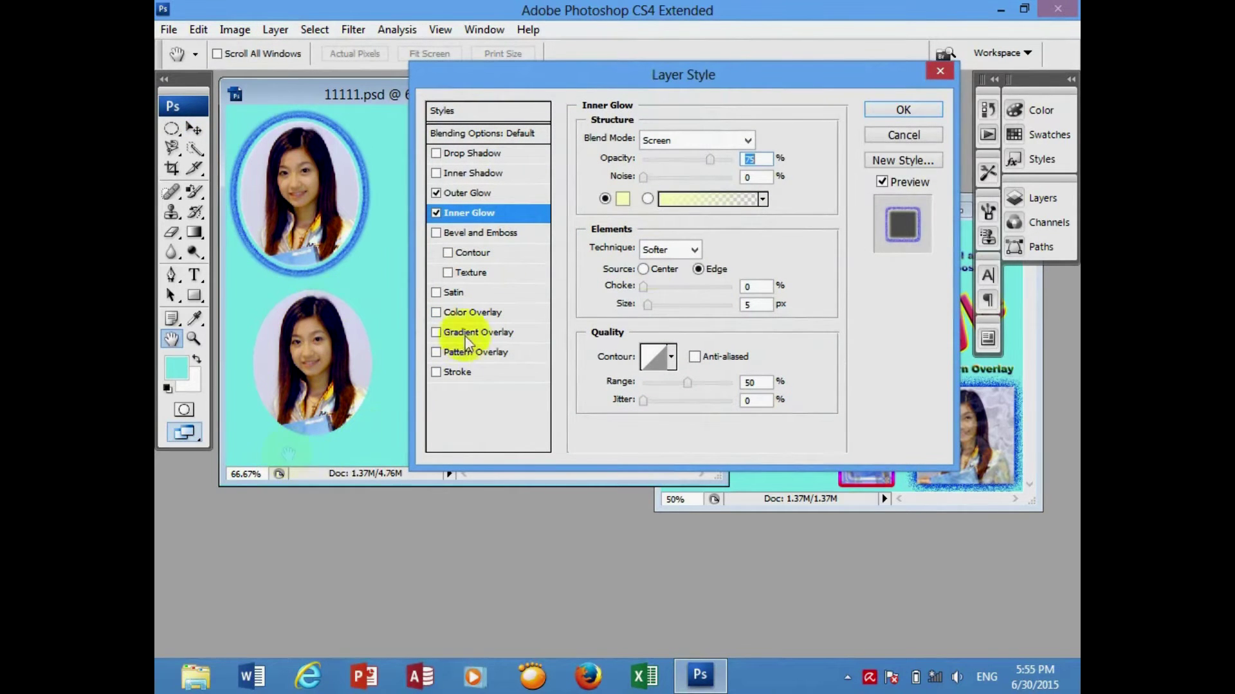
- Apply a bright blue Normal-mode inner glow, then duplicate the layer with Ctrl+J
left_click(623, 198)
left_click(636, 238)
left_click(597, 171)
left_click_drag(597, 171, 653, 166)
left_click(794, 147)
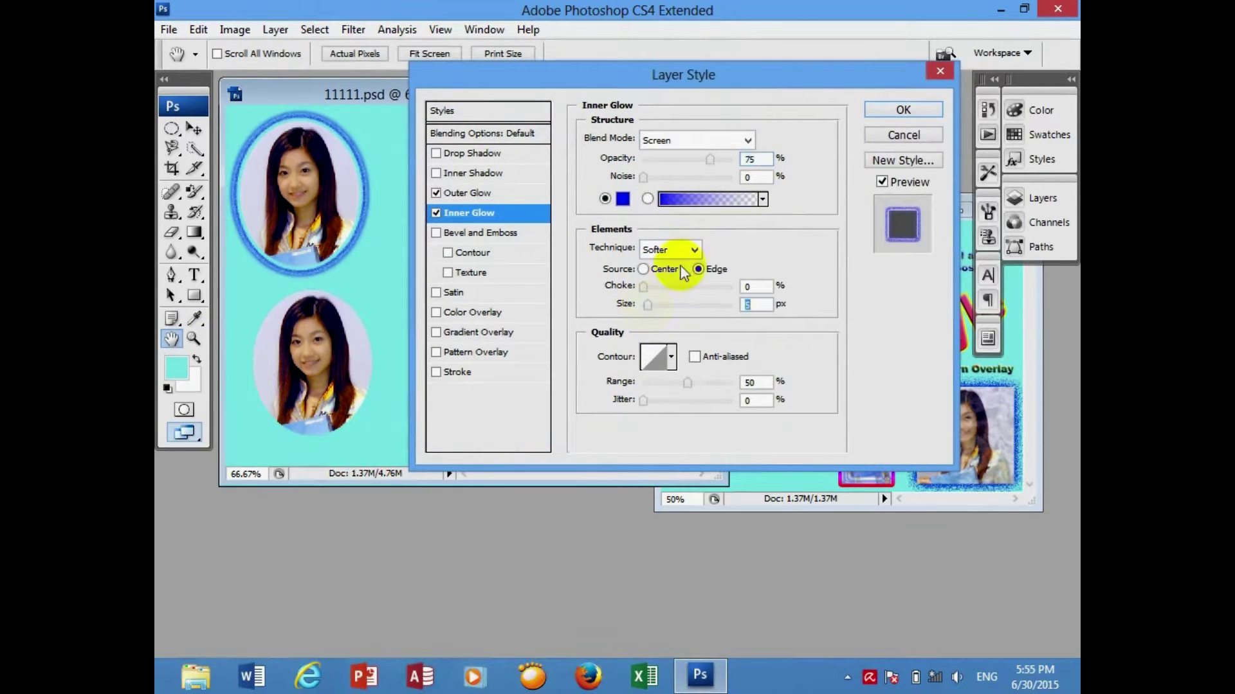
left_click(713, 140)
left_click(692, 139)
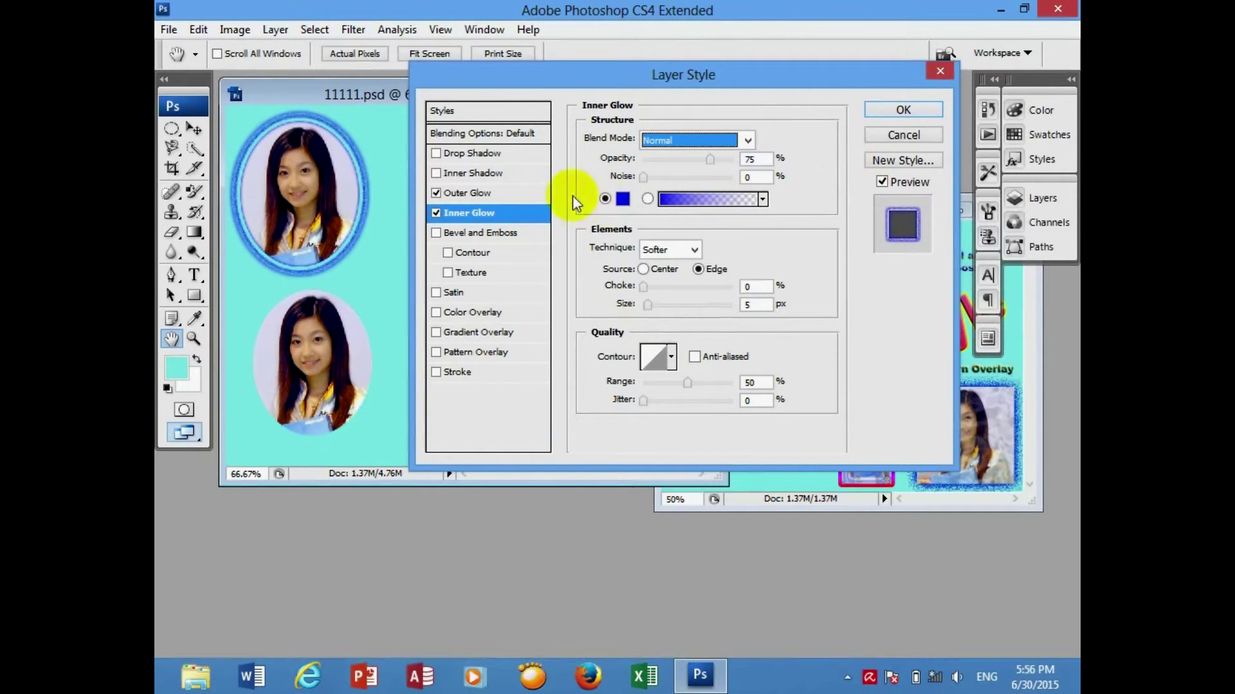
left_click(924, 136)
key("ctrl+j")
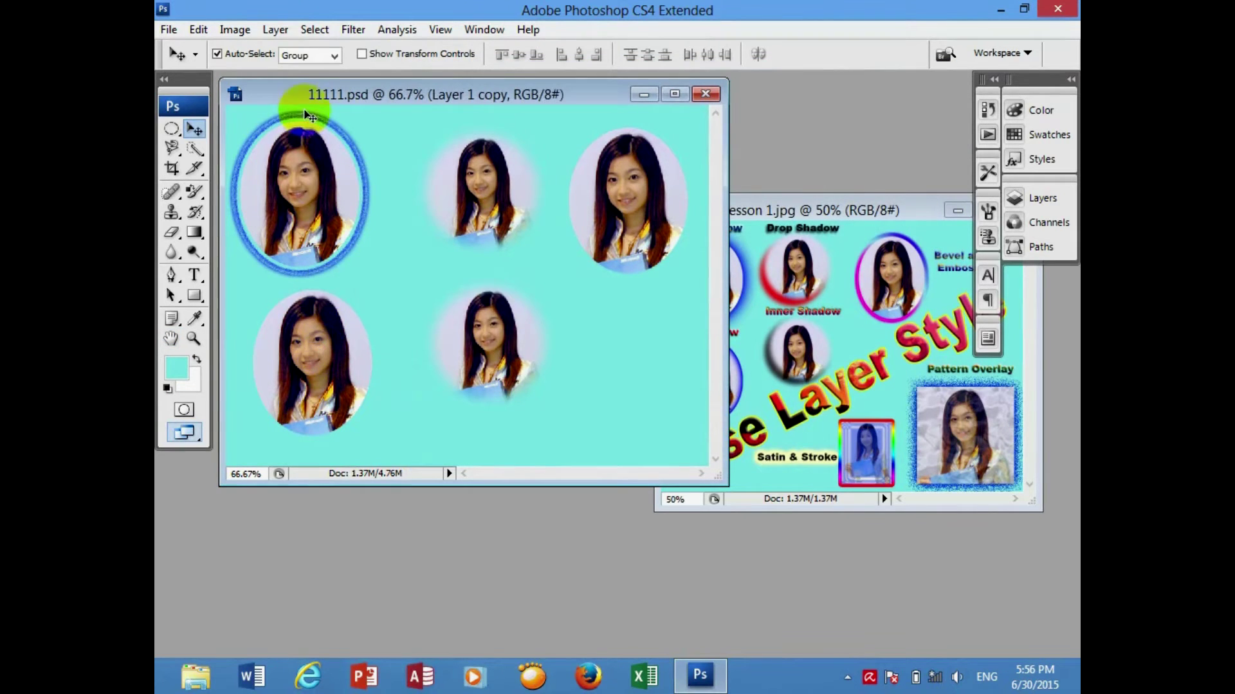
left_click(275, 29)
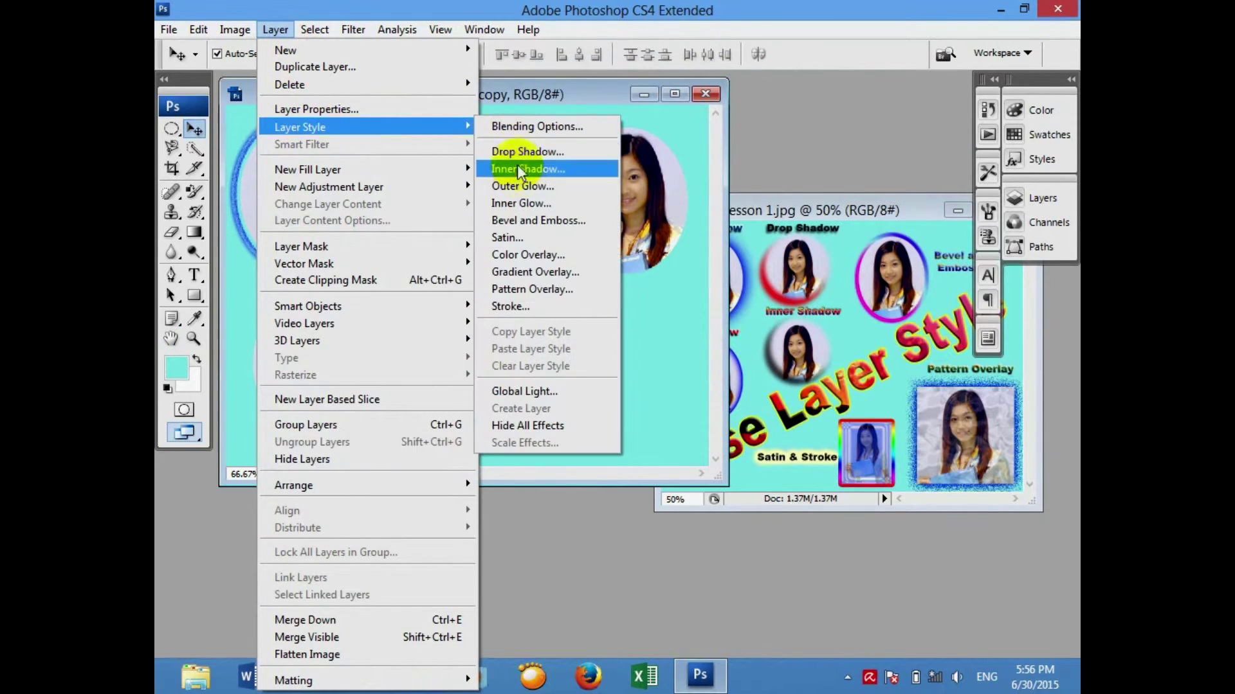
- On the lower-left oval, swap Inner Shadow for Inner Glow and colour it saturated blue
left_click(520, 172)
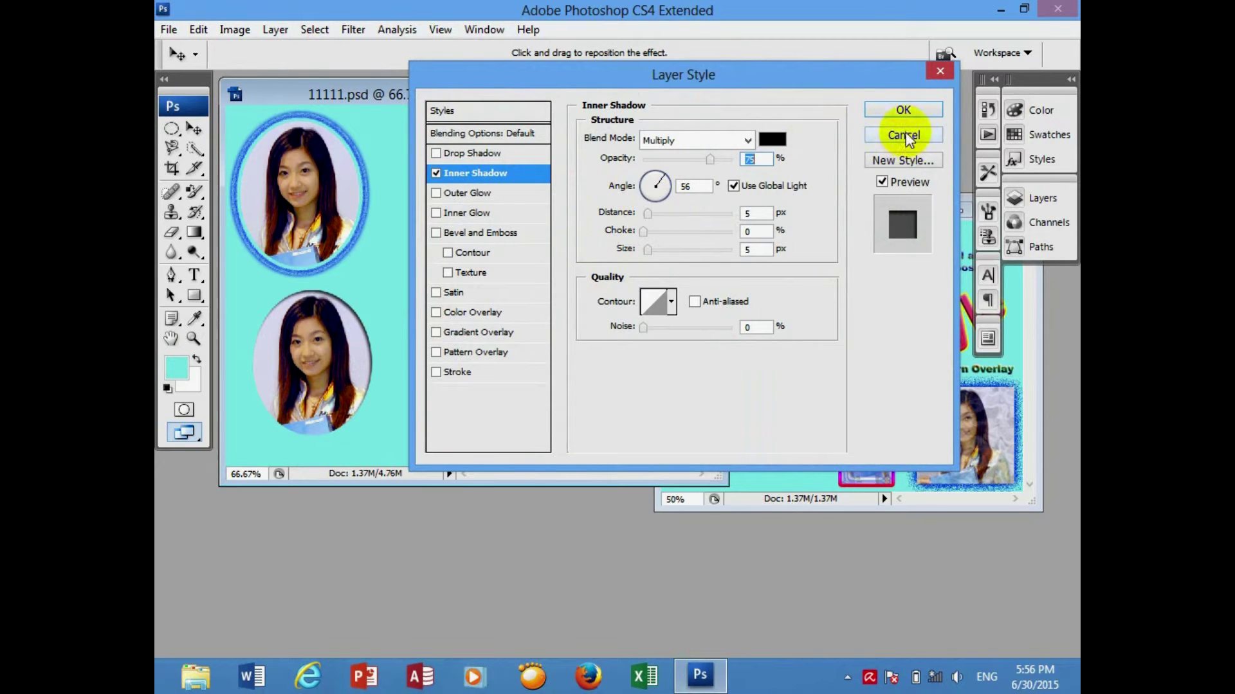
left_click(436, 173)
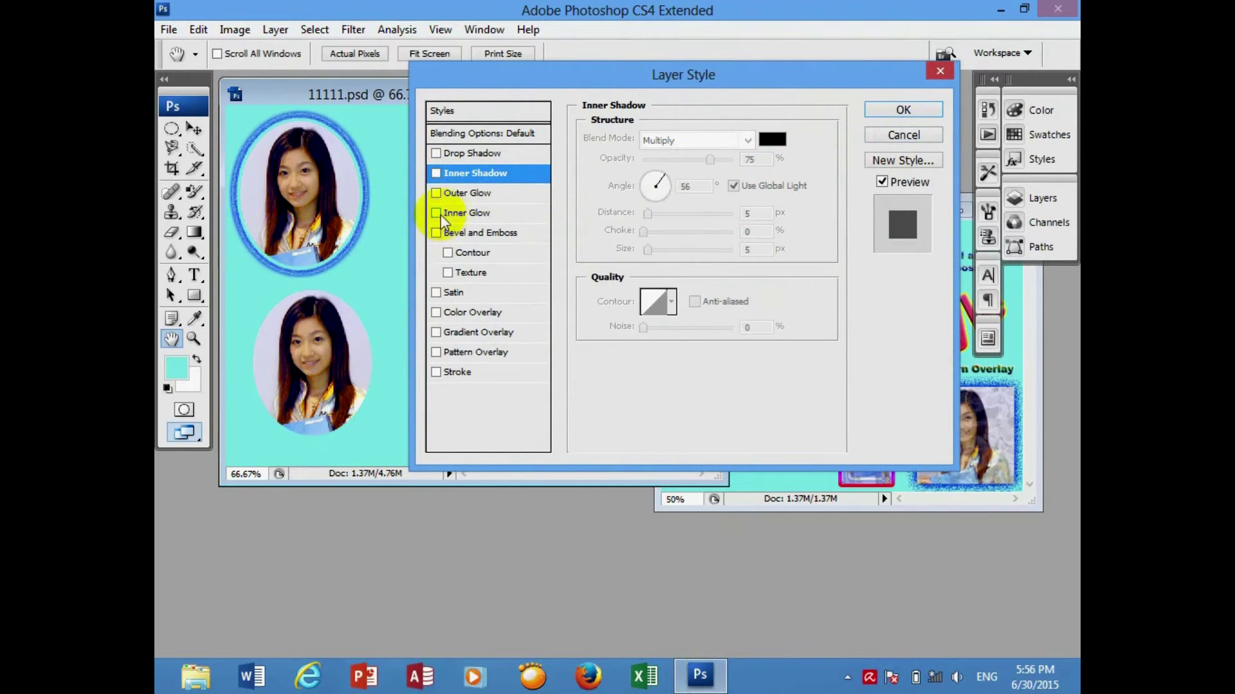
left_click(472, 213)
left_click(621, 199)
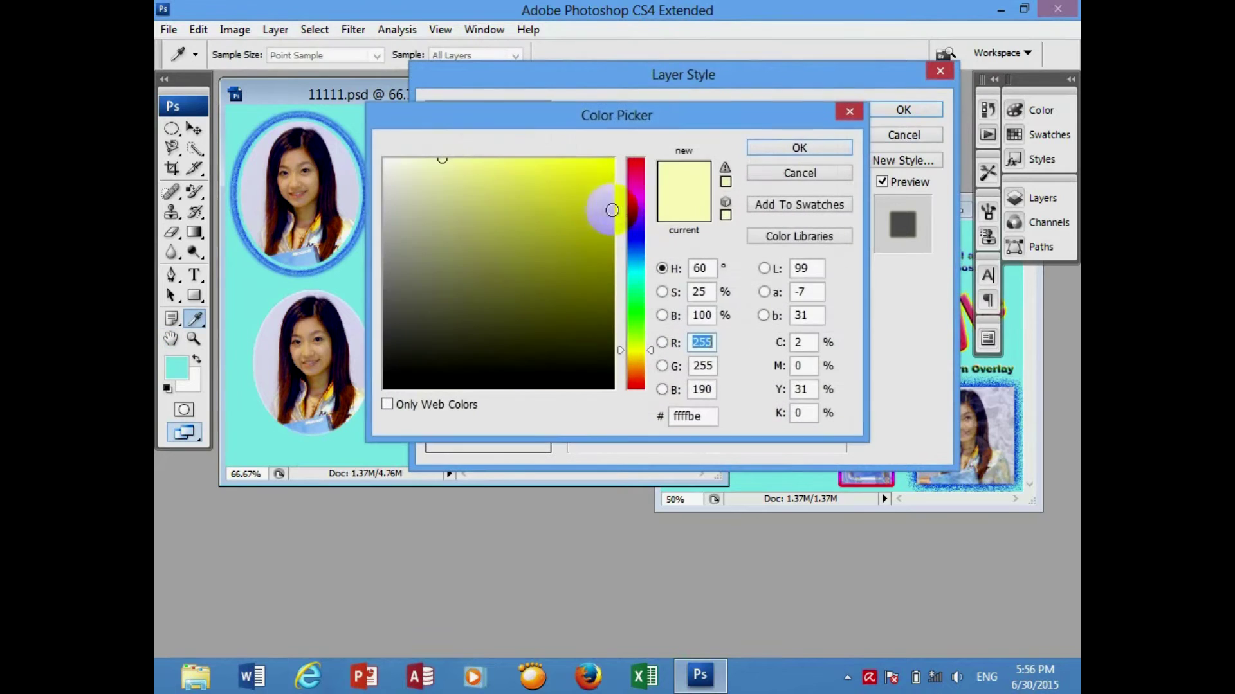
left_click(635, 233)
left_click(603, 158)
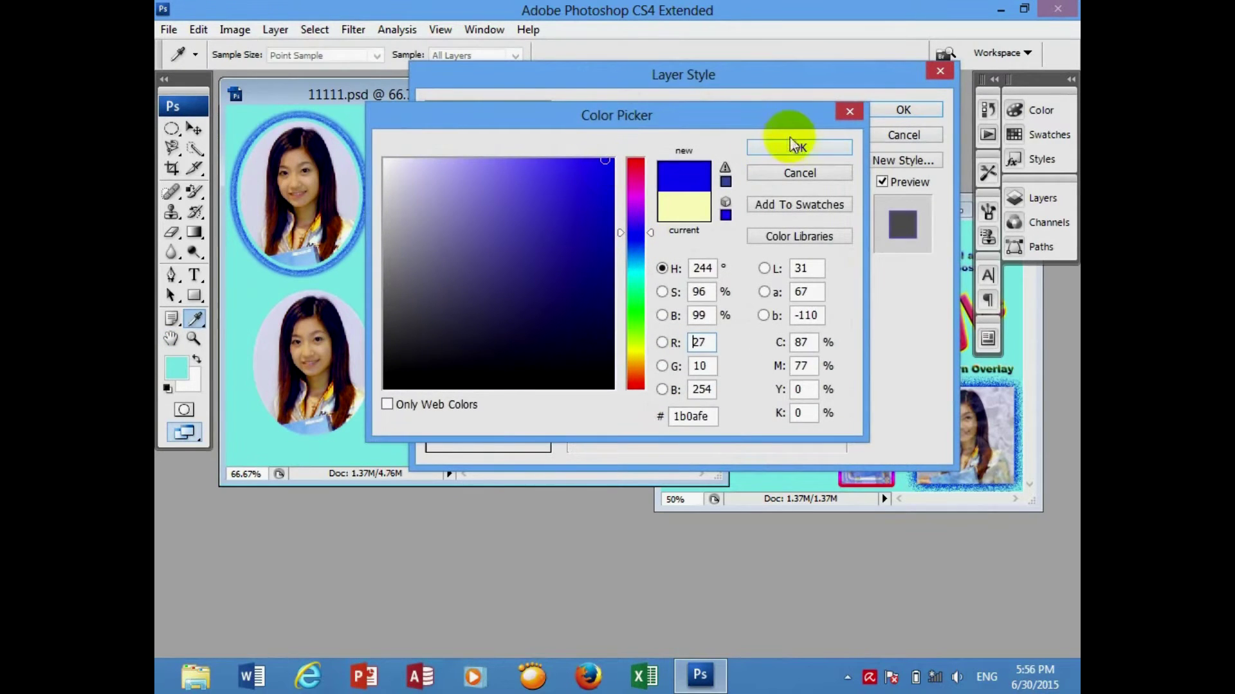
left_click(797, 147)
- Set the inner glow to Normal mode and 51 px size, and apply it
left_click(721, 141)
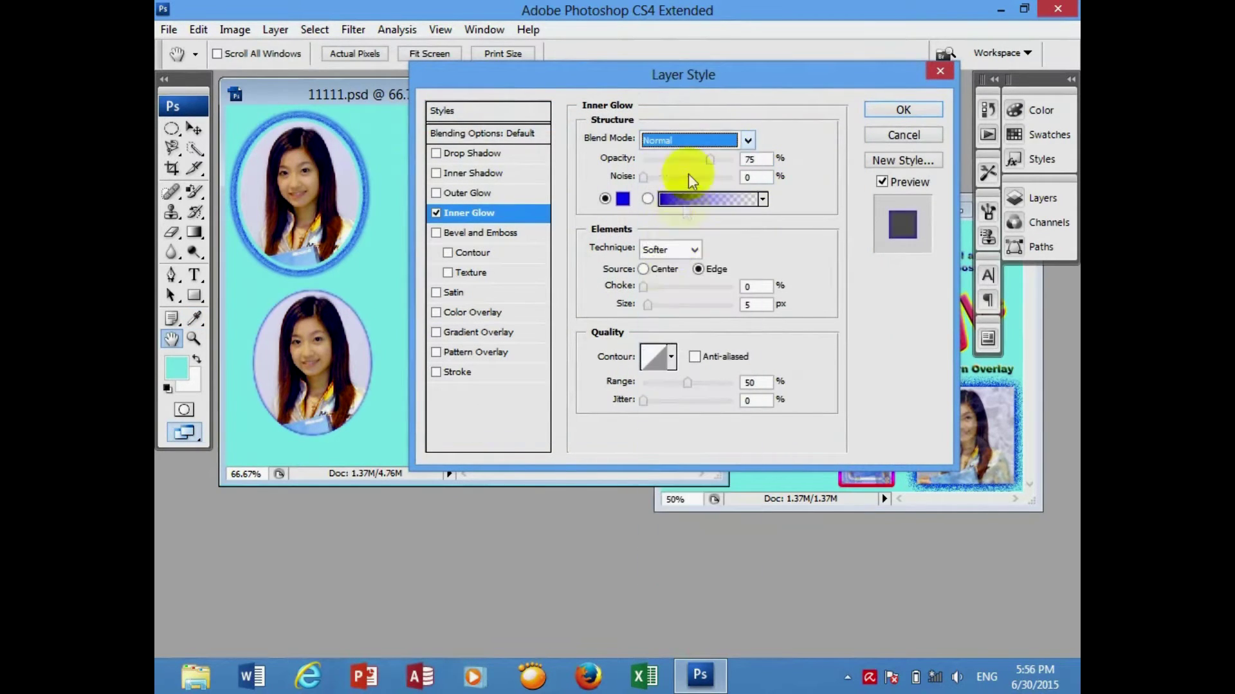
left_click_drag(647, 306, 660, 300)
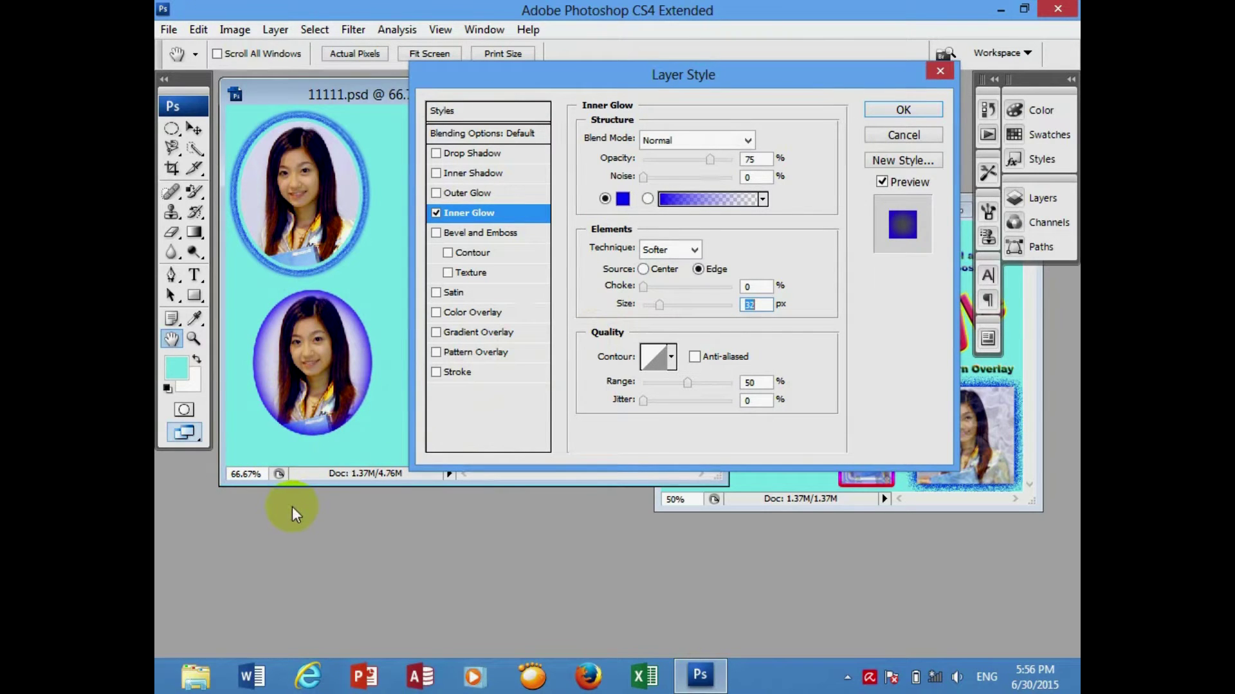
left_click(326, 342)
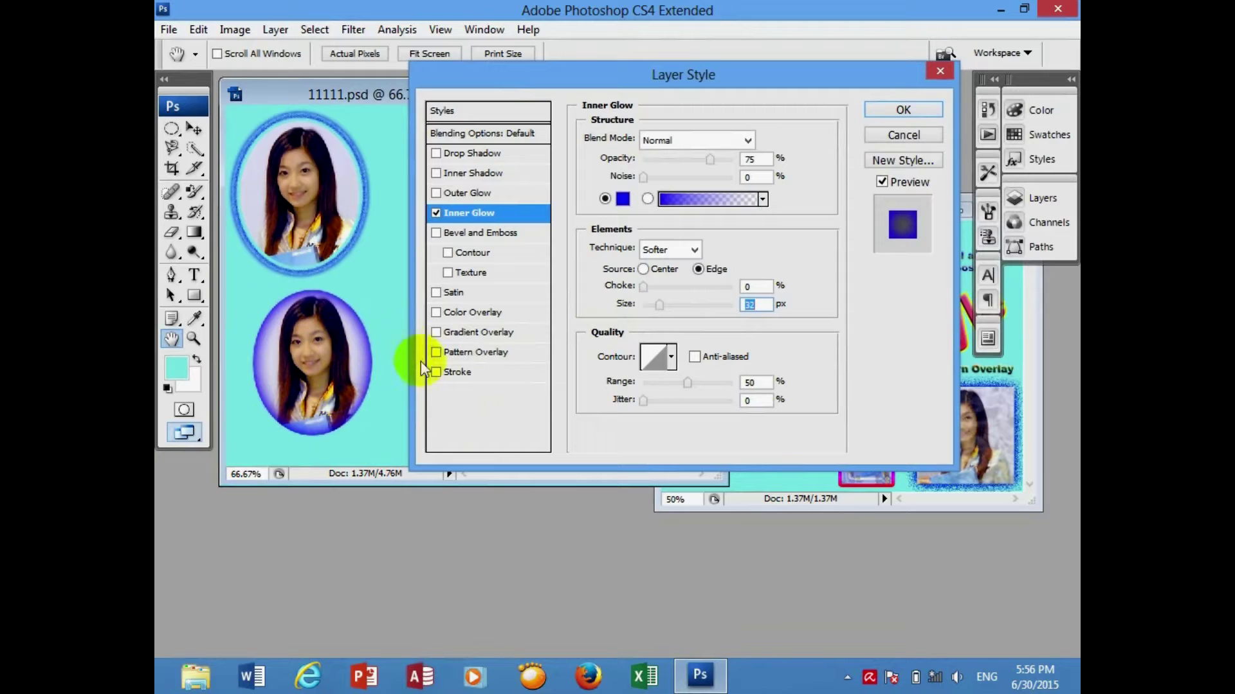
left_click(904, 114)
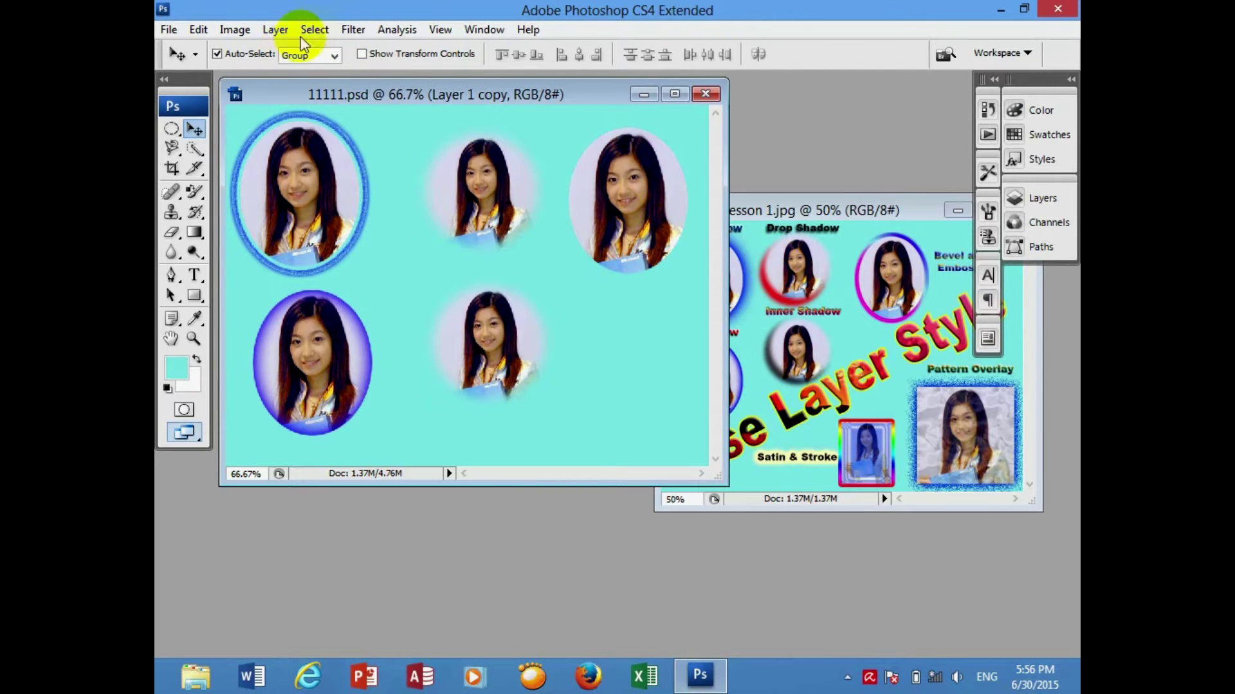
left_click(275, 29)
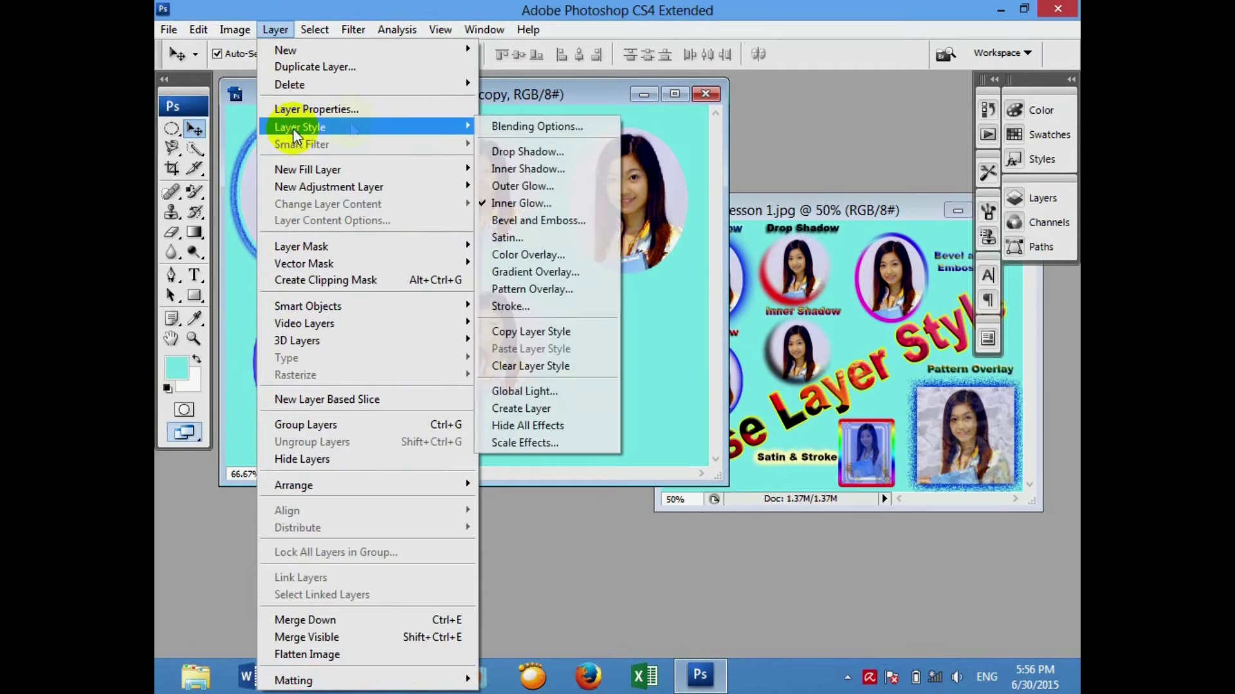
mouse_move(299, 126)
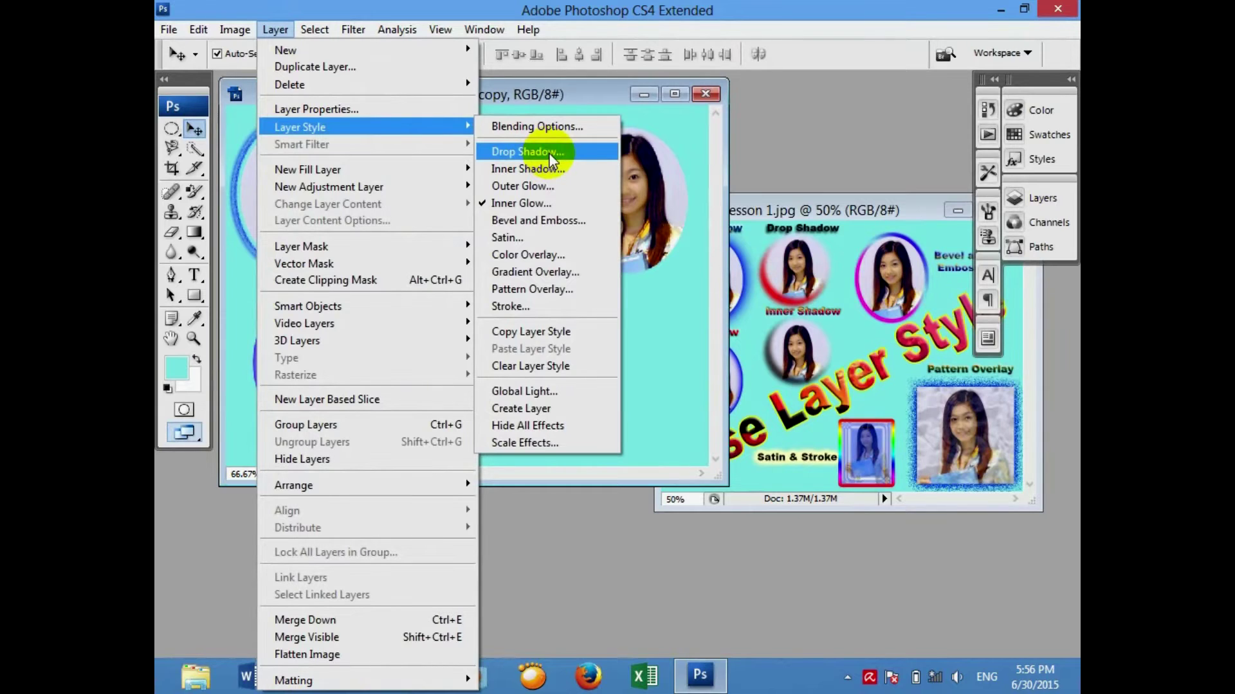
- Select the top-middle portrait's layer and open its Drop Shadow settings
left_click(476, 193)
left_click(446, 142)
left_click(275, 29)
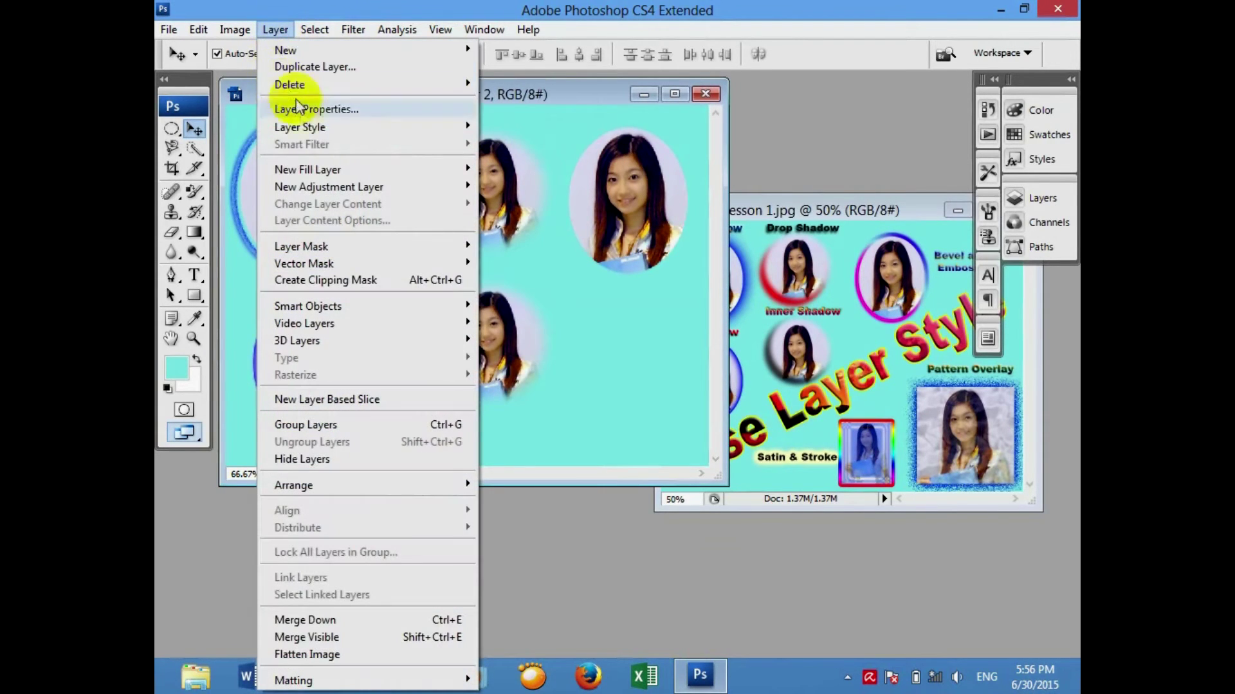
mouse_move(299, 126)
left_click(547, 148)
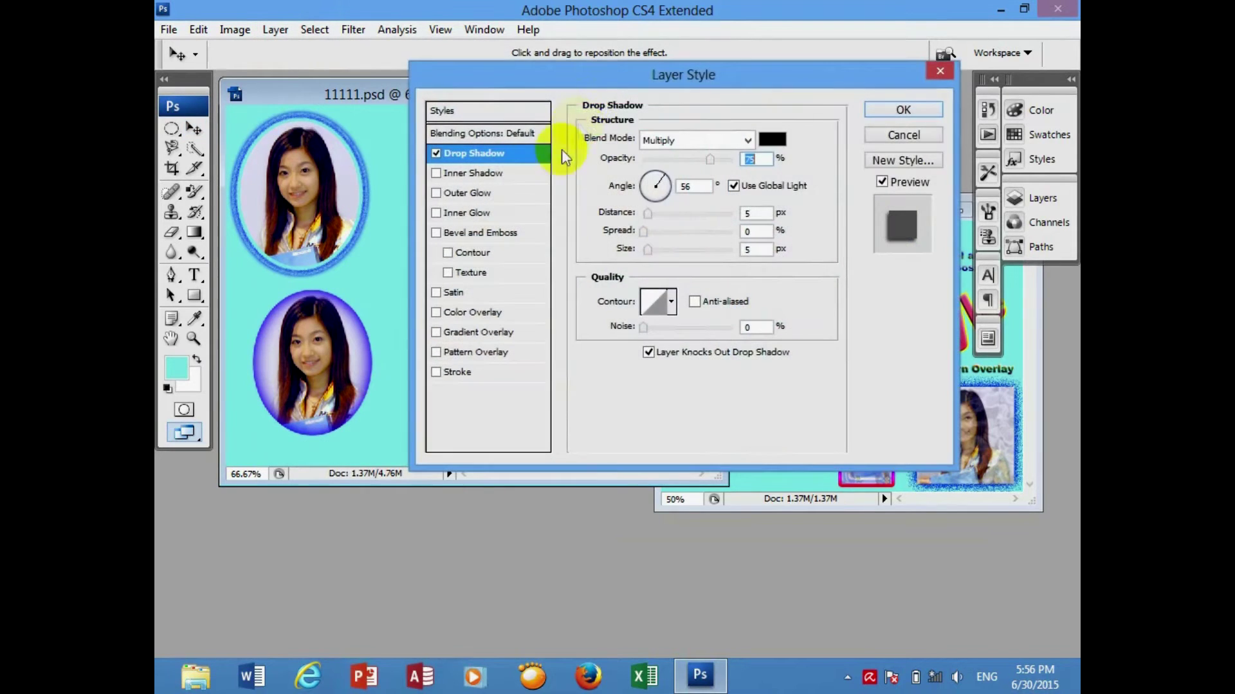
left_click_drag(595, 89, 583, 299)
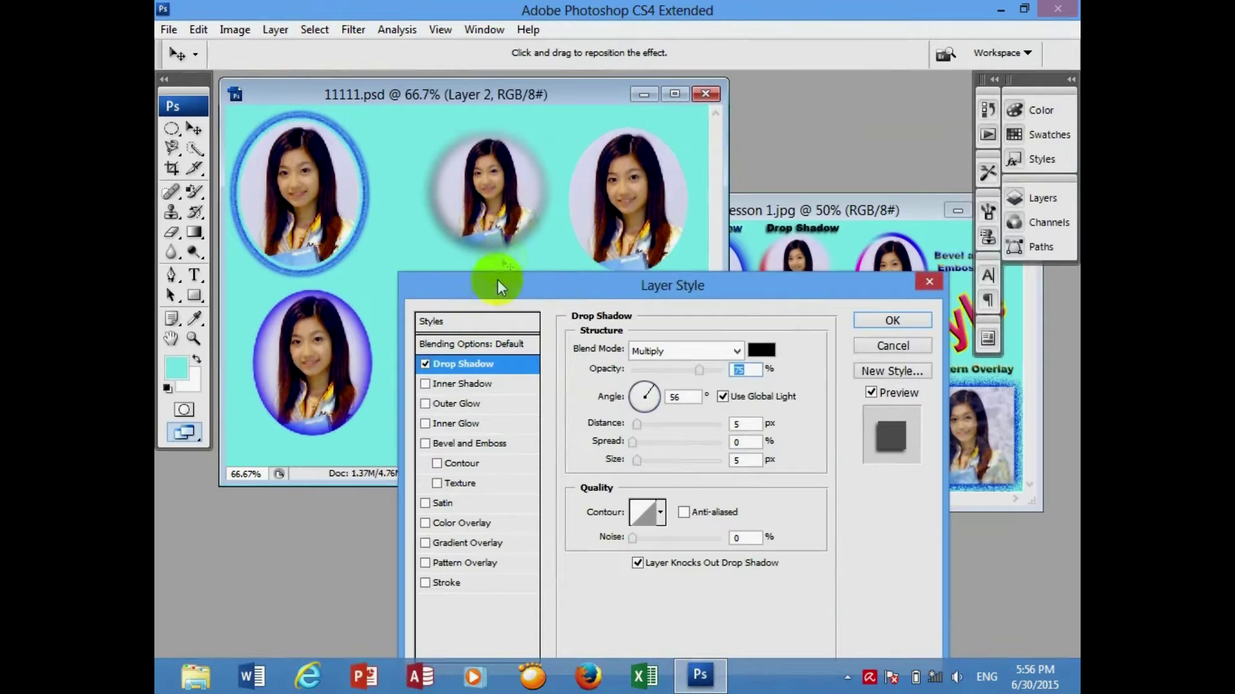
- Apply a red Normal drop shadow offset lower-left, then nudge the bottom-middle portrait left
left_click_drag(480, 205, 469, 214)
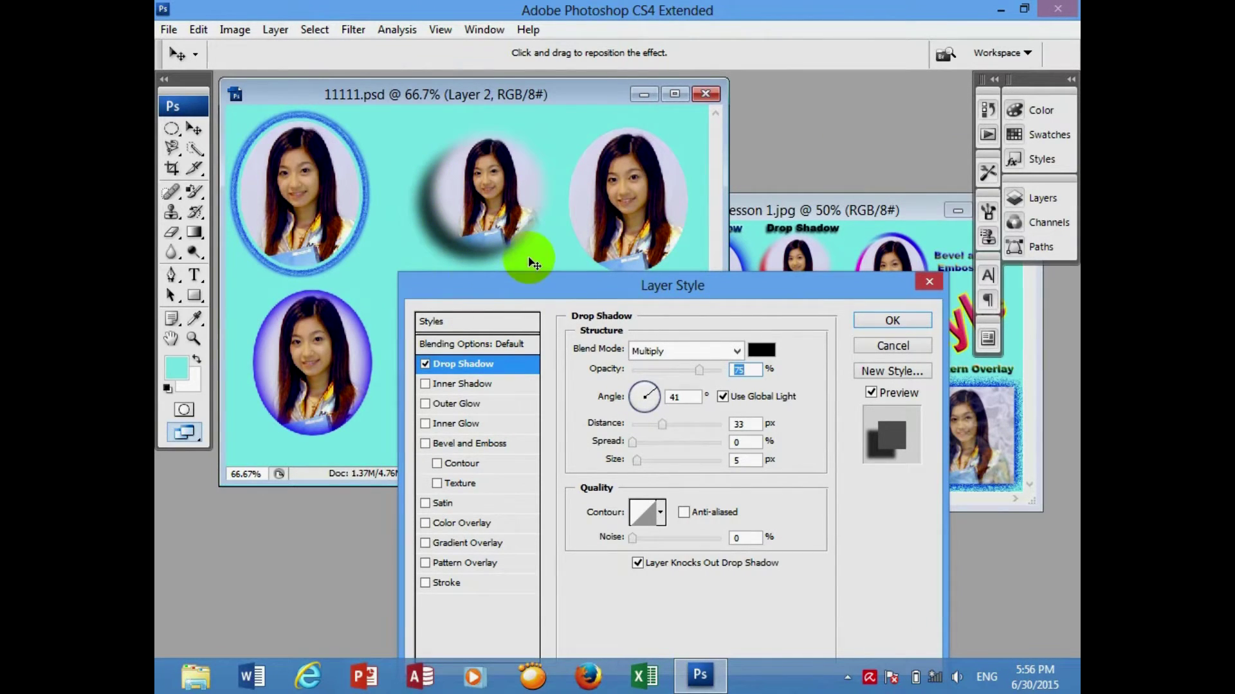
left_click(736, 350)
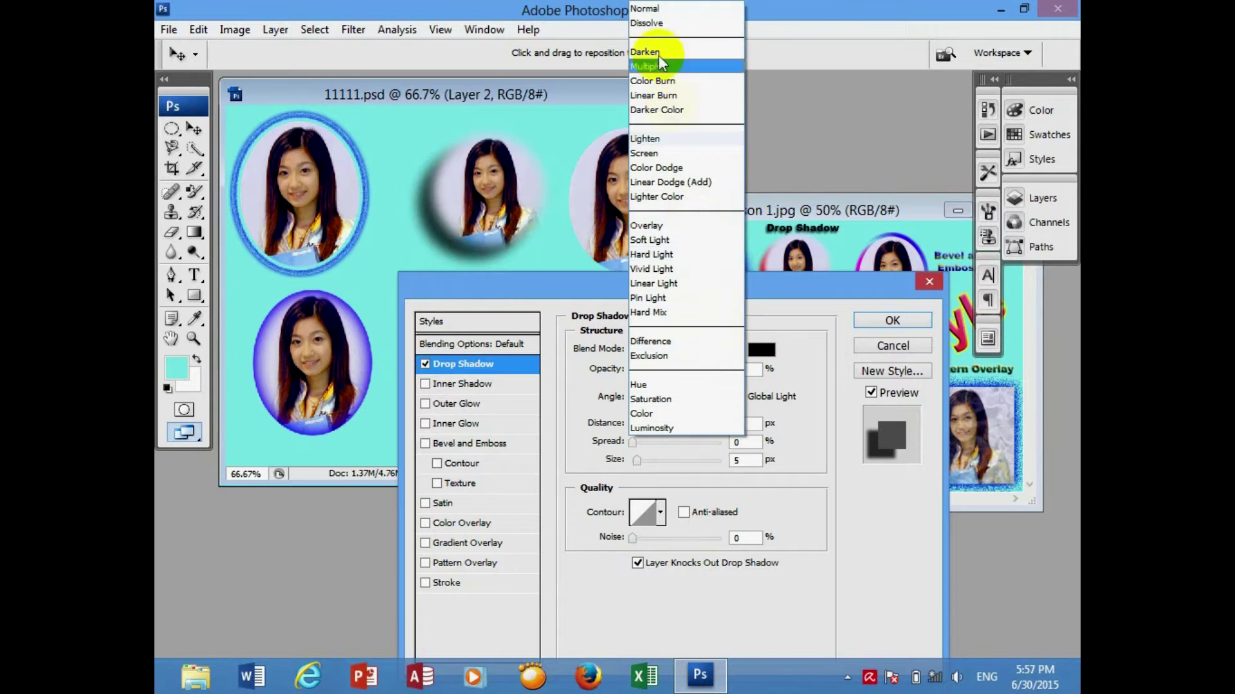
left_click(736, 9)
left_click(761, 350)
left_click_drag(595, 212, 605, 162)
left_click(795, 149)
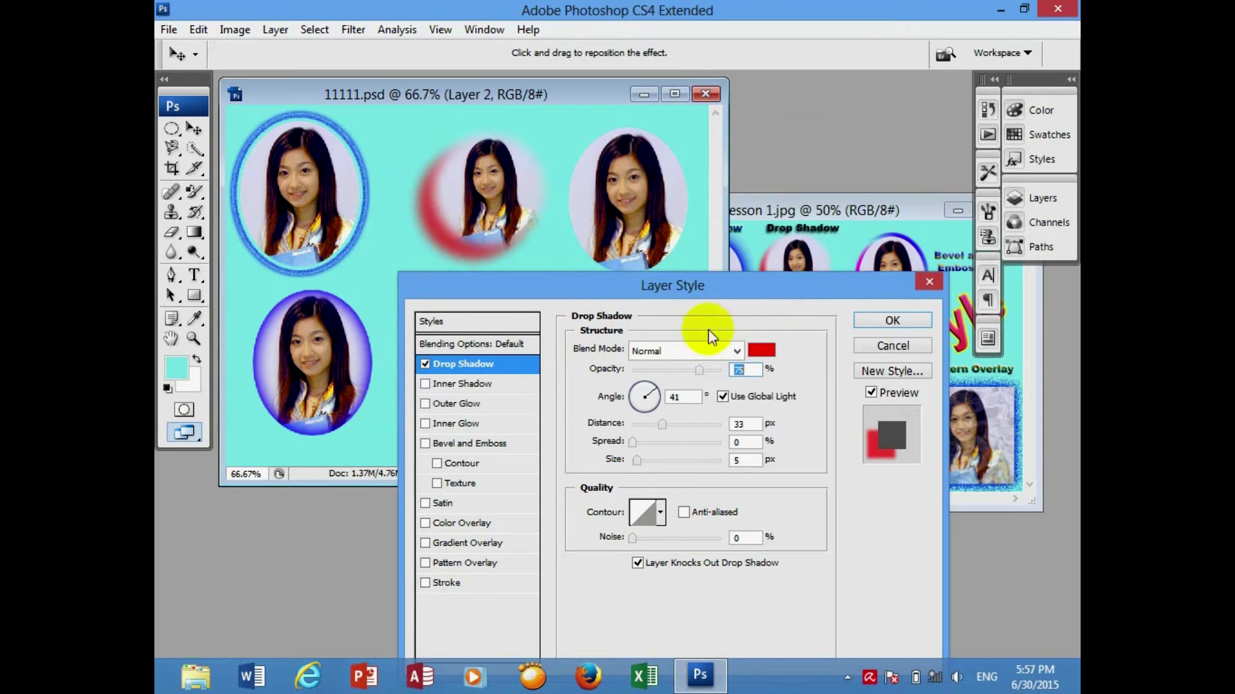
left_click_drag(733, 292, 647, 394)
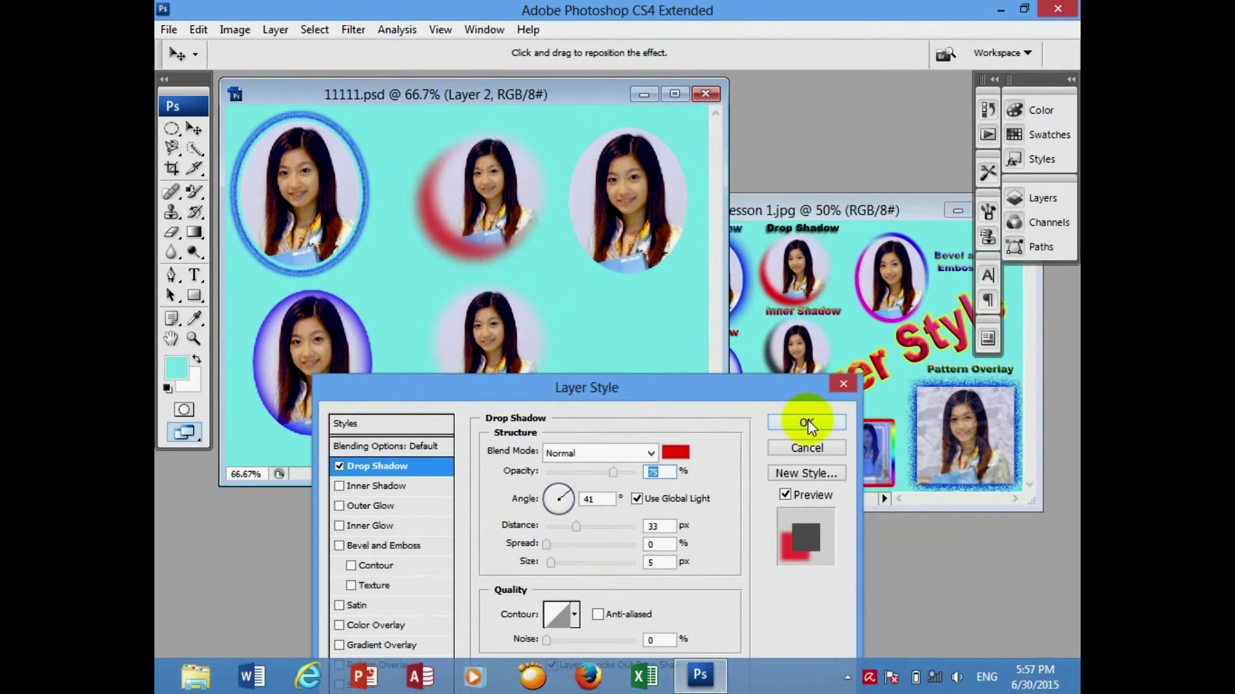
left_click(806, 423)
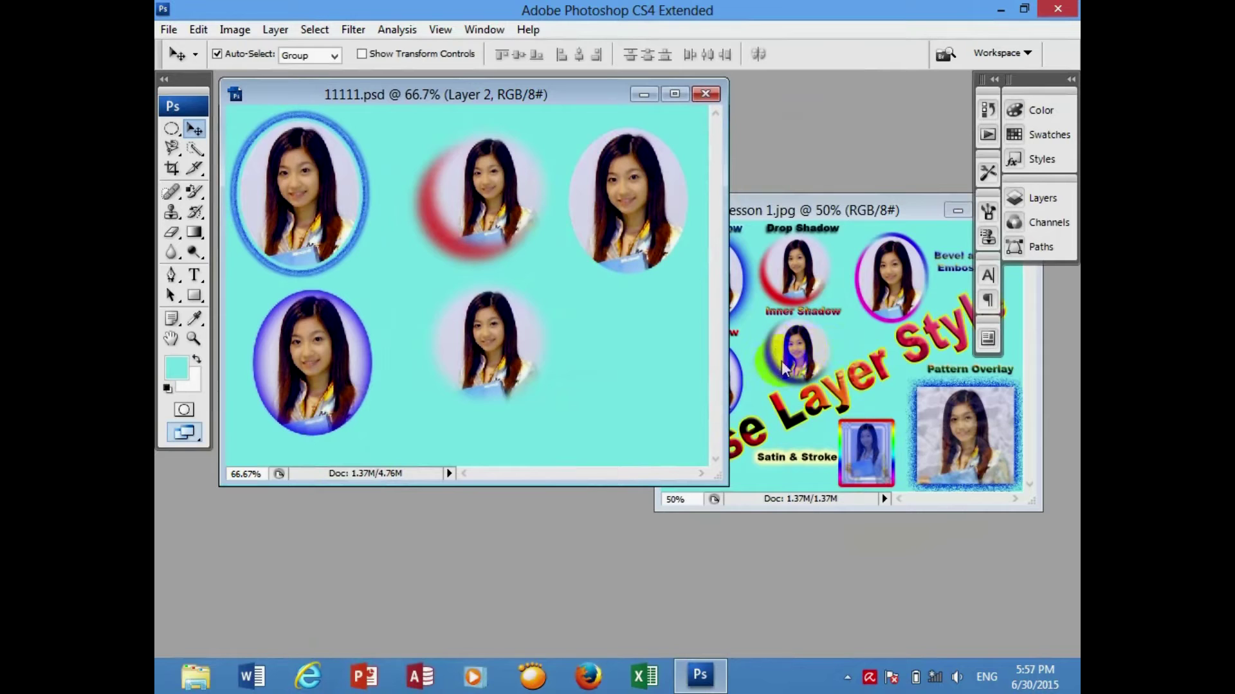
left_click_drag(515, 386, 487, 389)
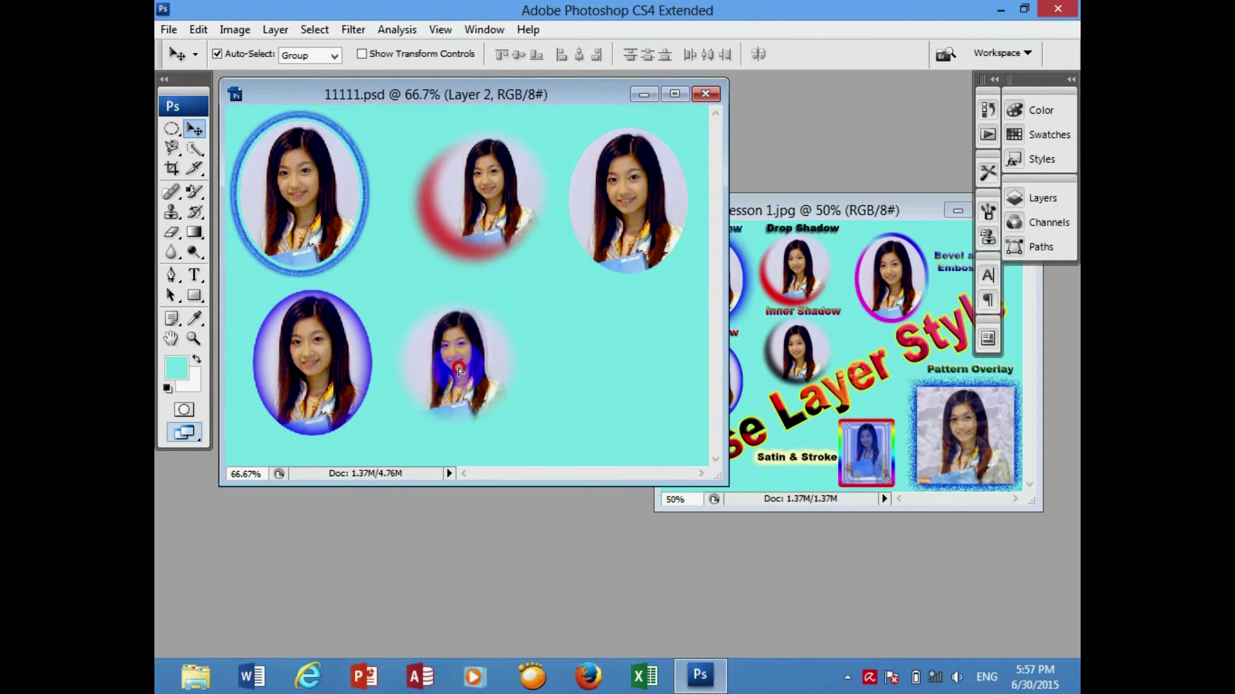
- Apply a Multiply inner shadow (75%, local −129° angle, 37 px) to the bottom-middle portrait
left_click(275, 30)
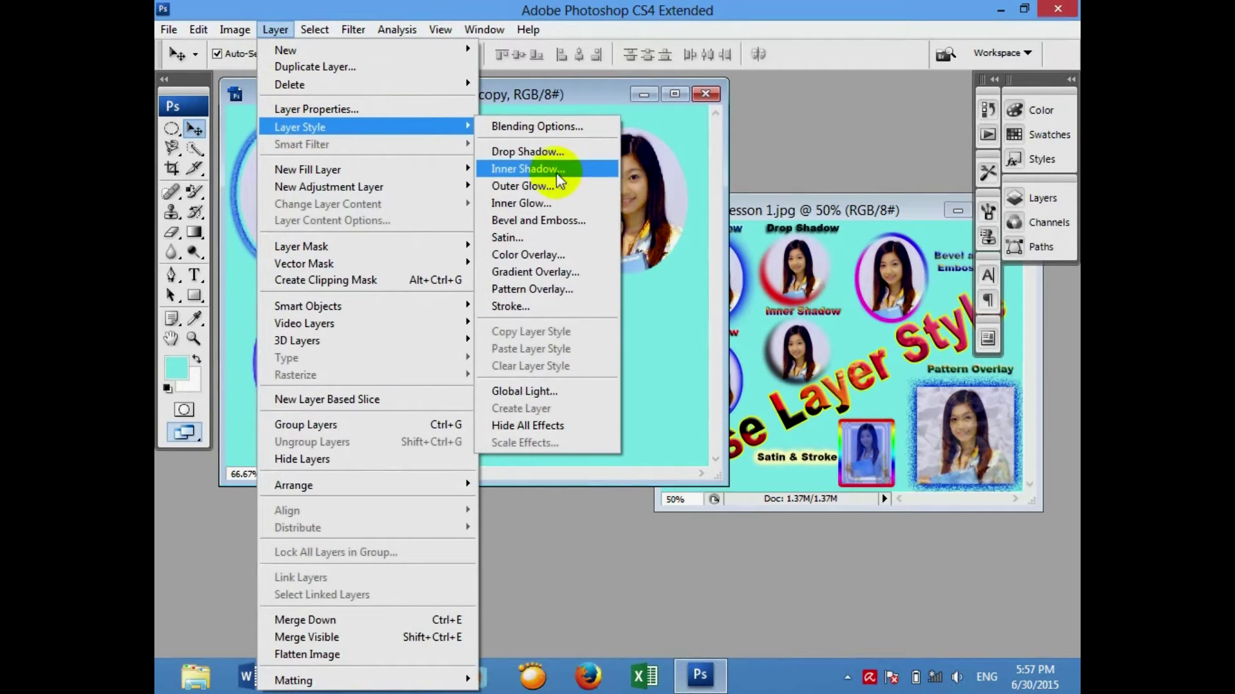
left_click(557, 171)
mouse_move(538, 386)
left_mouse_down()
mouse_move(760, 162)
mouse_move(791, 106)
left_mouse_up()
left_click_drag(505, 331, 463, 361)
left_click_drag(511, 169, 492, 226)
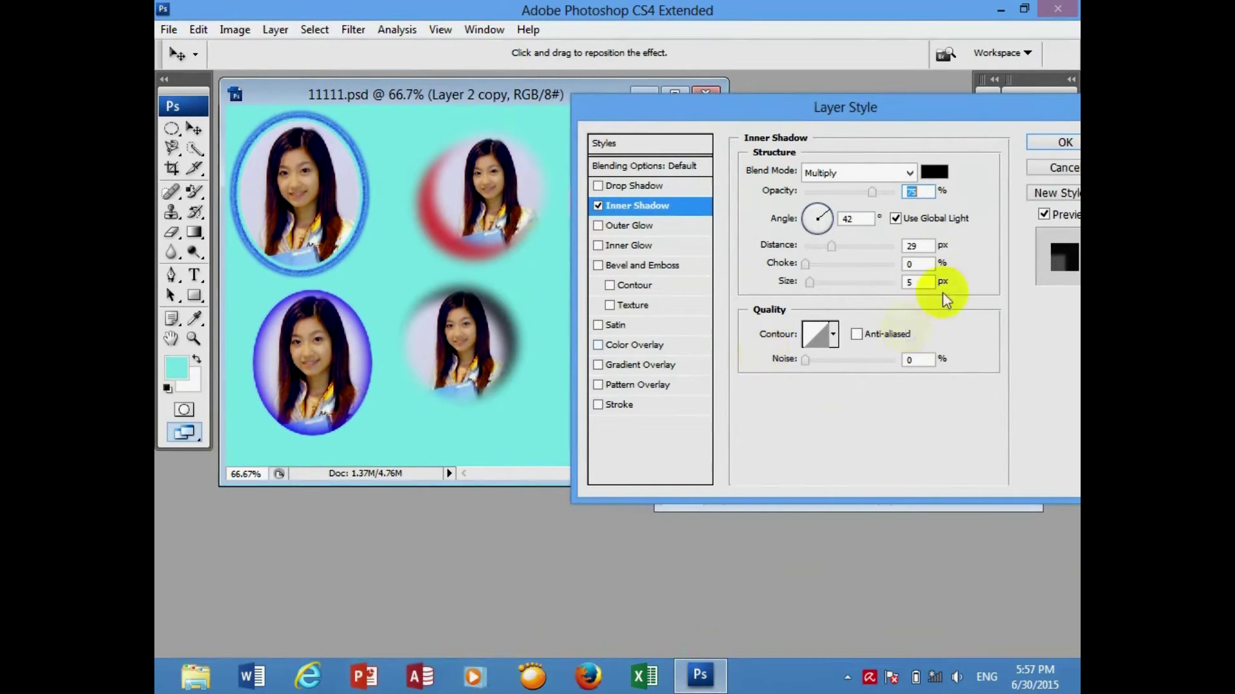
left_click(896, 219)
left_click(460, 374)
left_click_drag(460, 374, 461, 345)
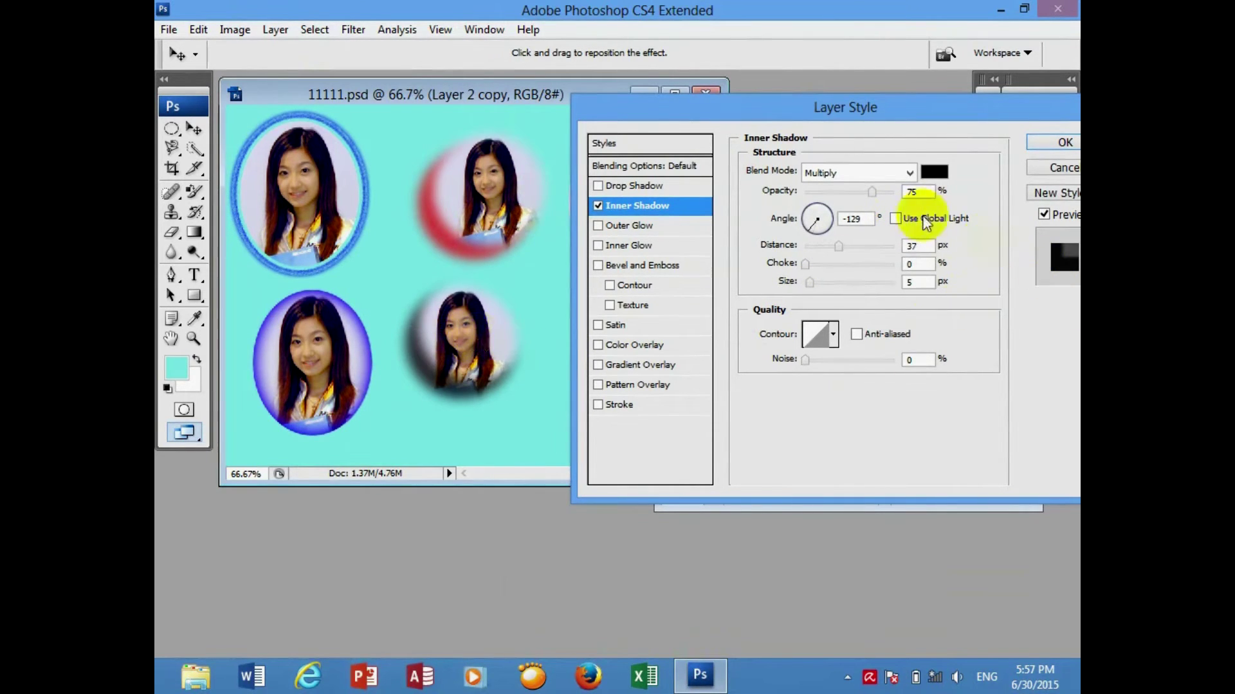
left_click(1065, 143)
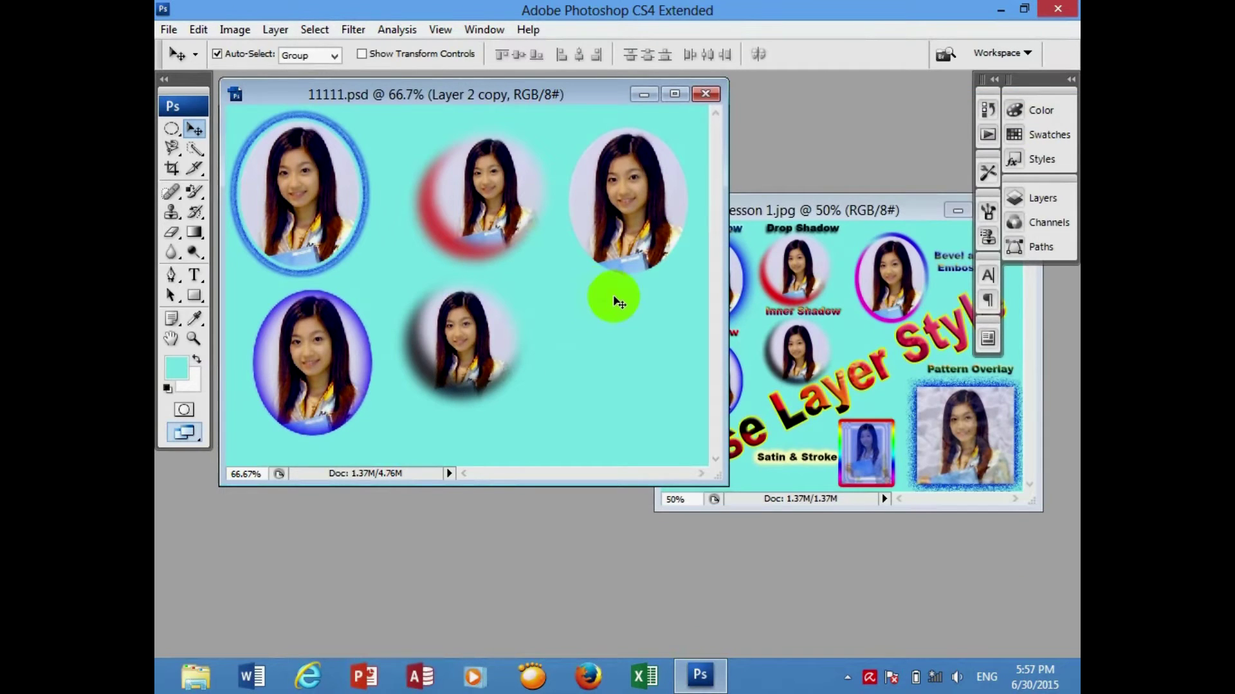
- Move the Lesson 1 reference image lower left, bring 11111.psd forward, and show the layer styles list
left_click(619, 222)
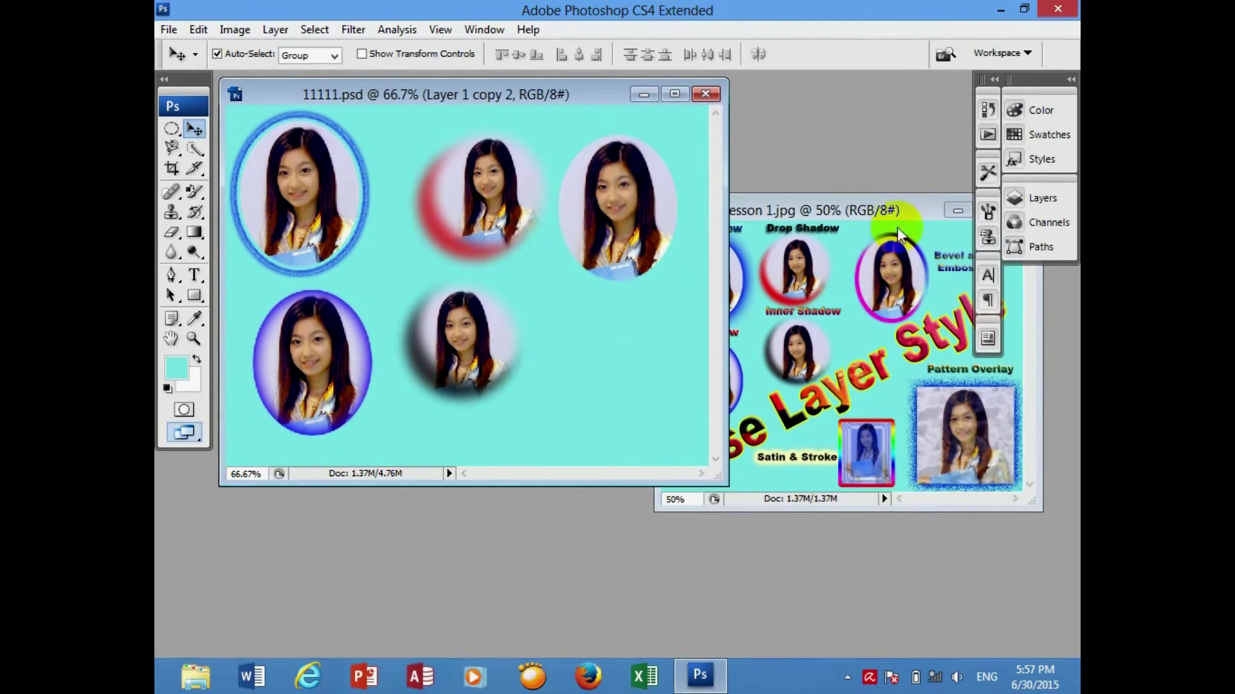
left_click_drag(893, 217, 809, 218)
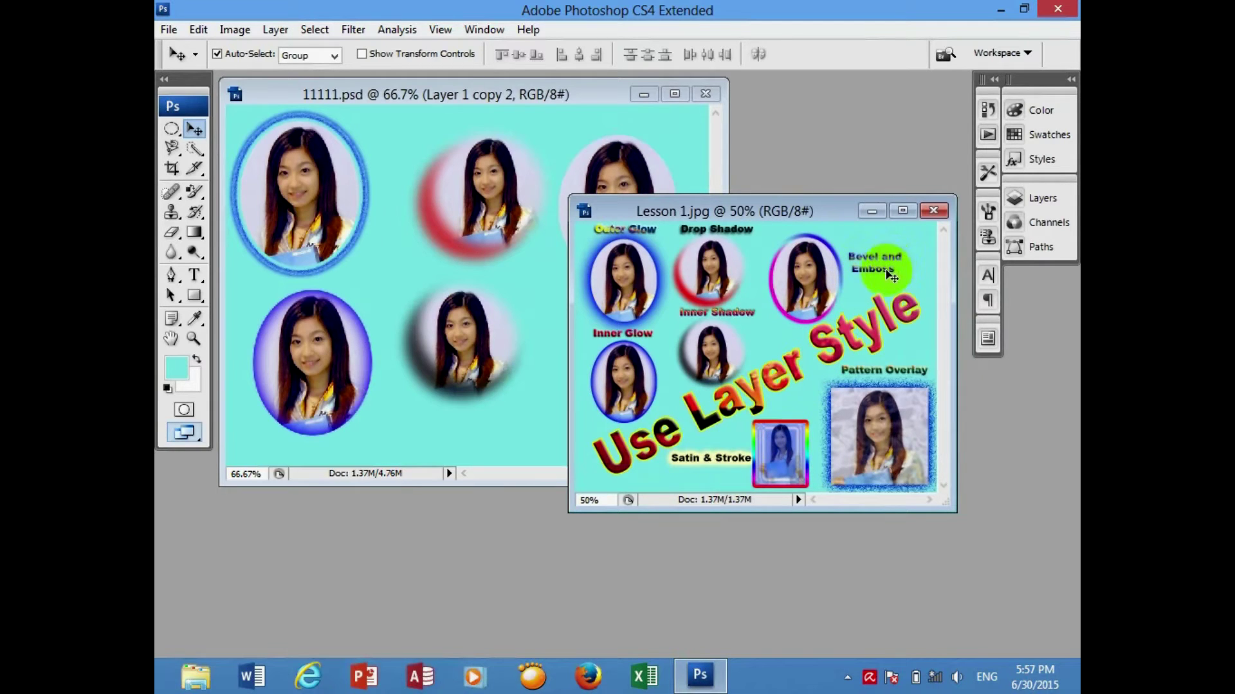
left_click_drag(793, 213, 426, 311)
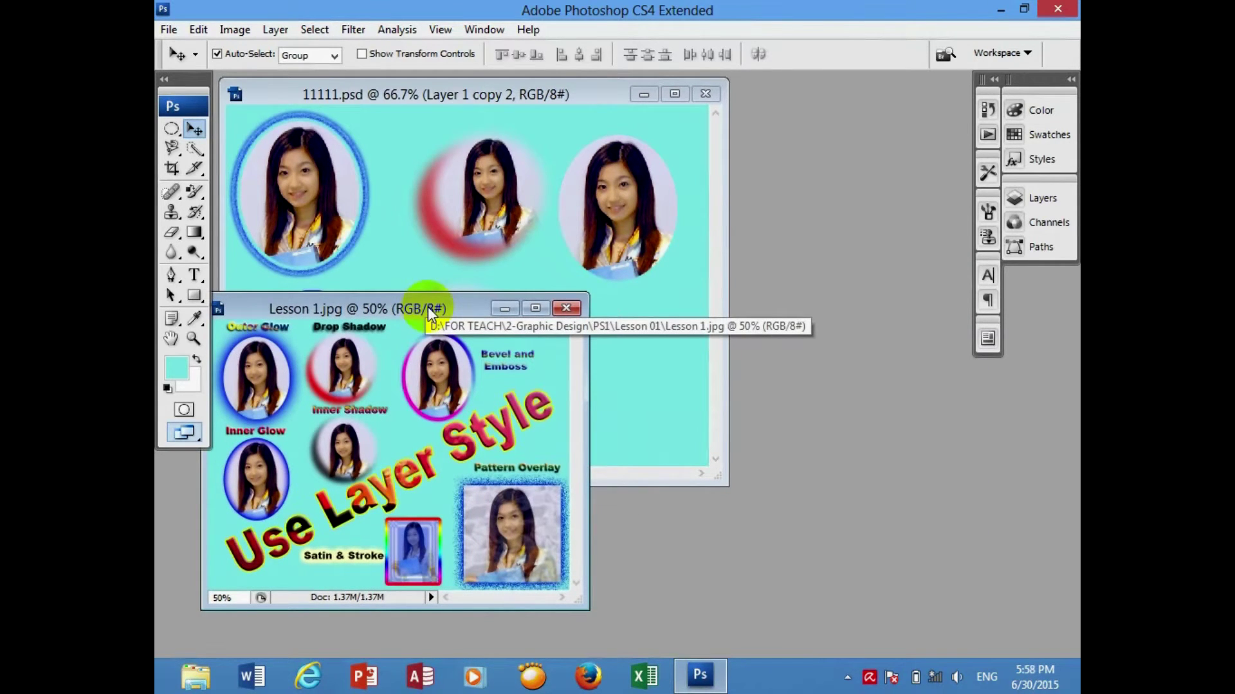
left_click(275, 30)
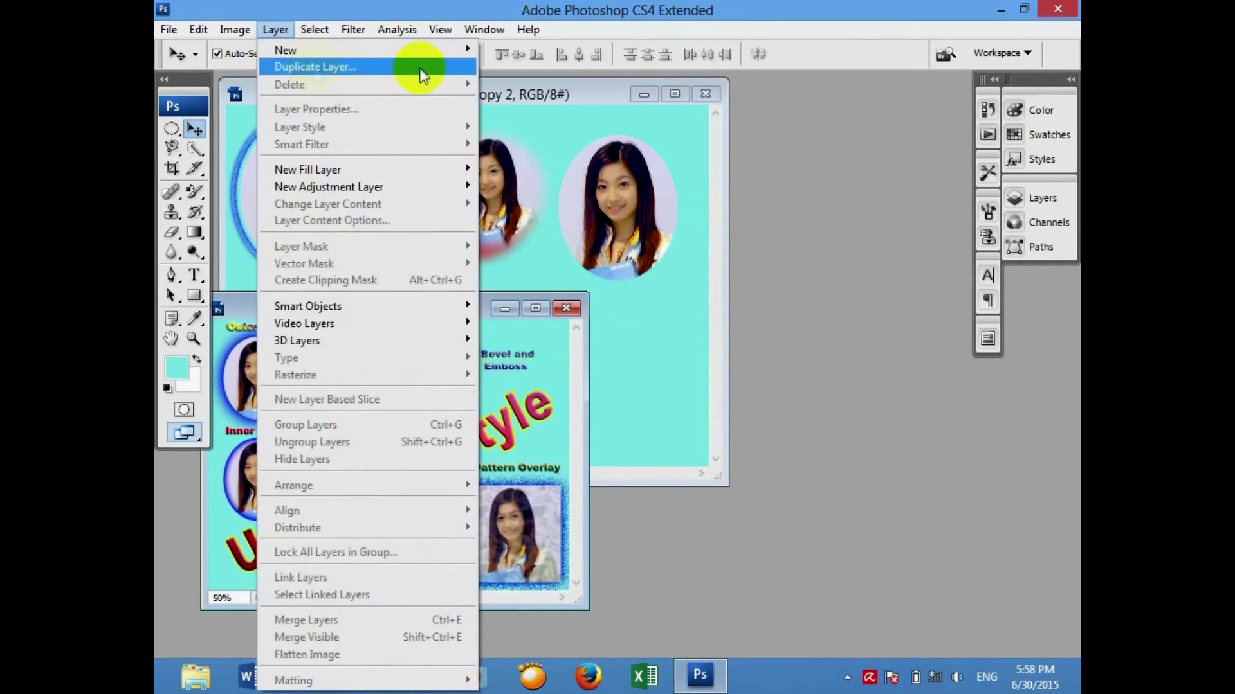
left_click(565, 96)
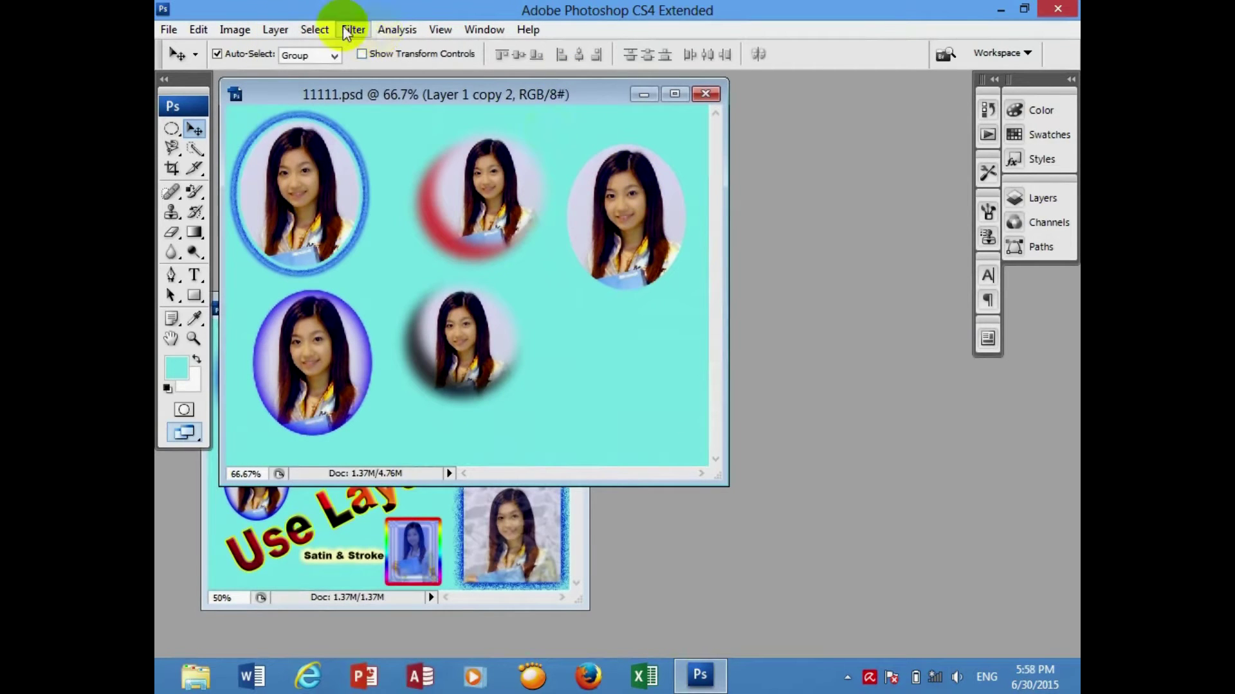
left_click(317, 29)
mouse_move(300, 126)
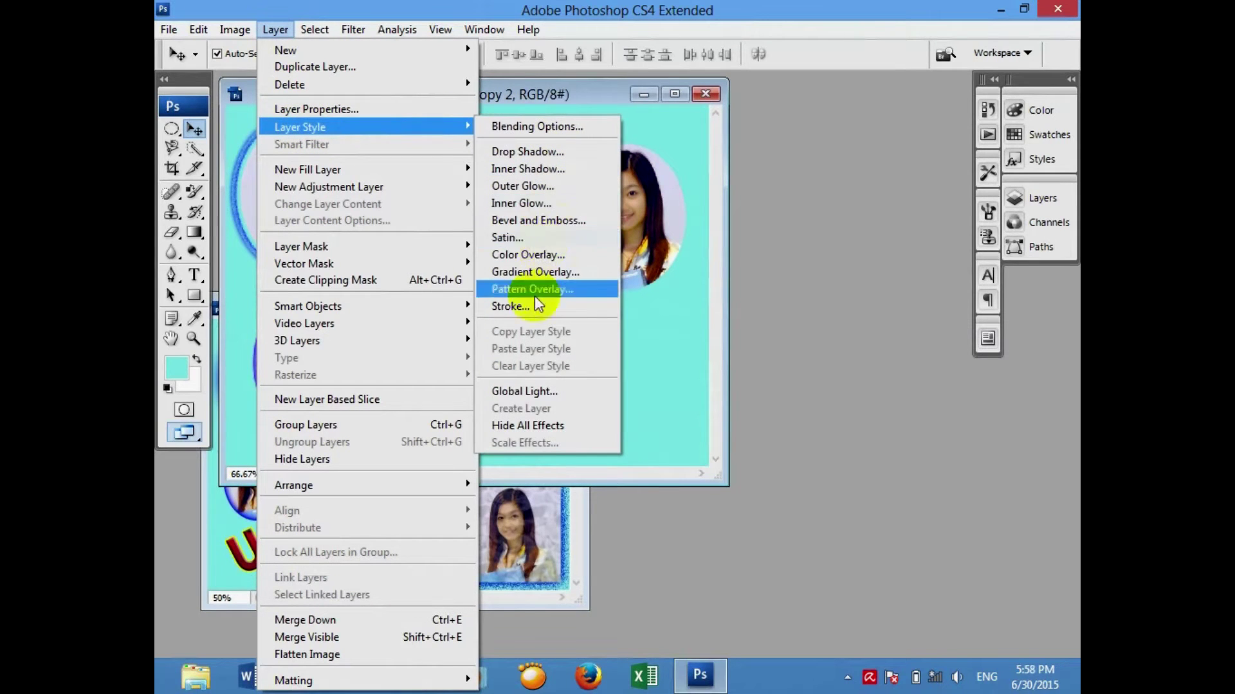
left_click(591, 228)
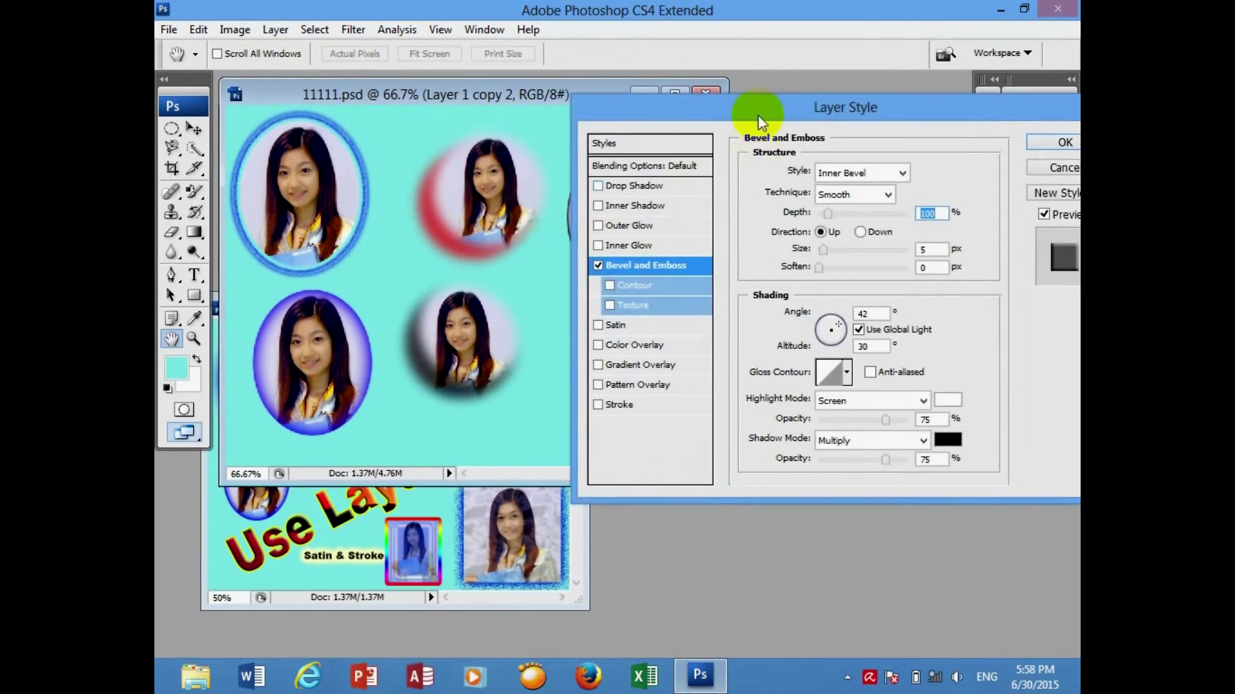
left_click_drag(735, 105, 591, 308)
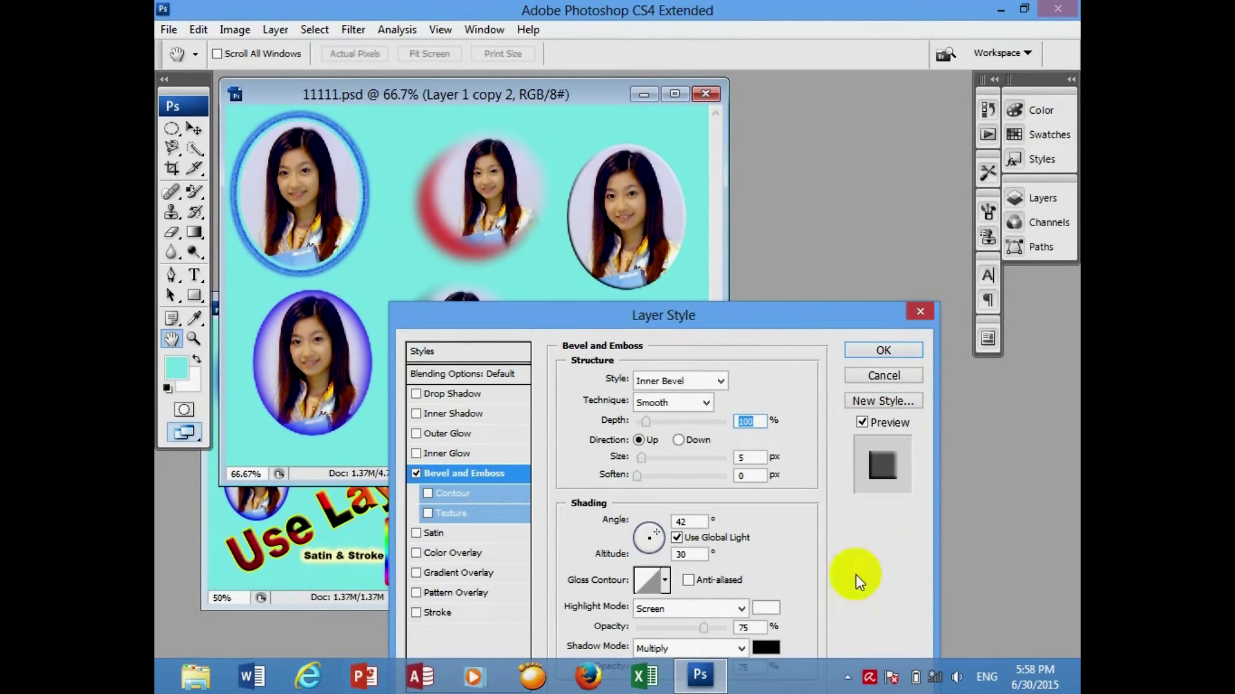
left_click(689, 383)
left_click(691, 394)
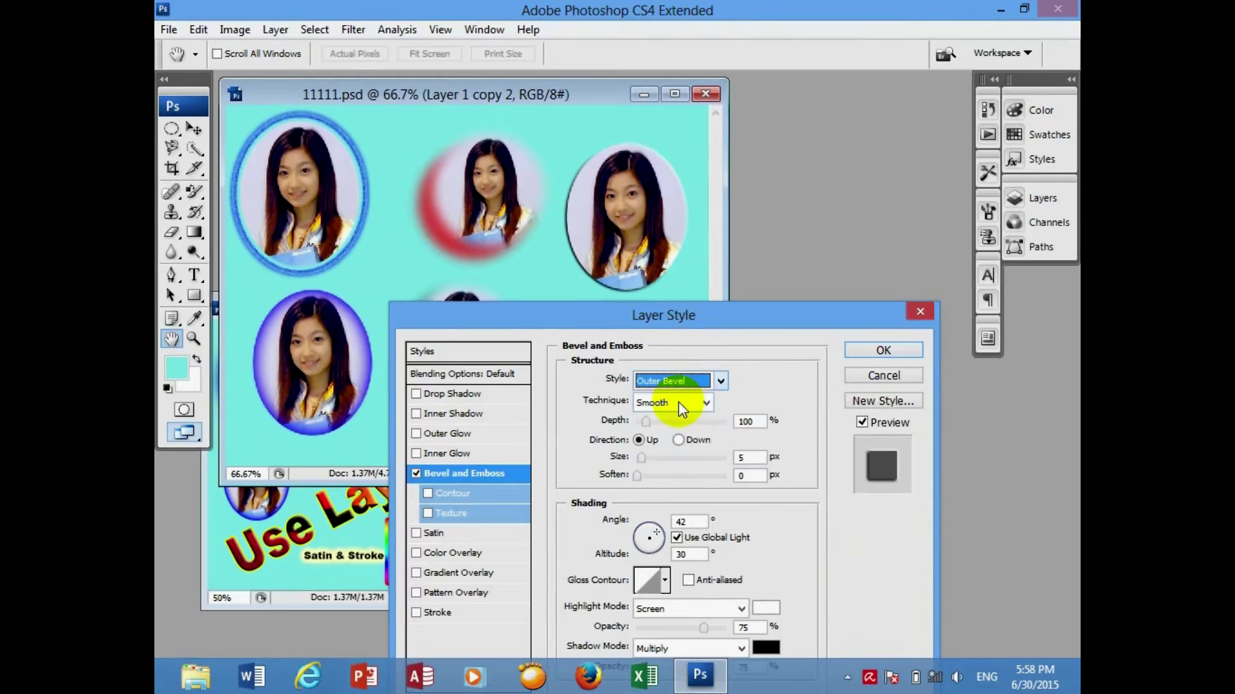
left_click(703, 384)
left_click(669, 414)
left_click(697, 382)
left_click(668, 428)
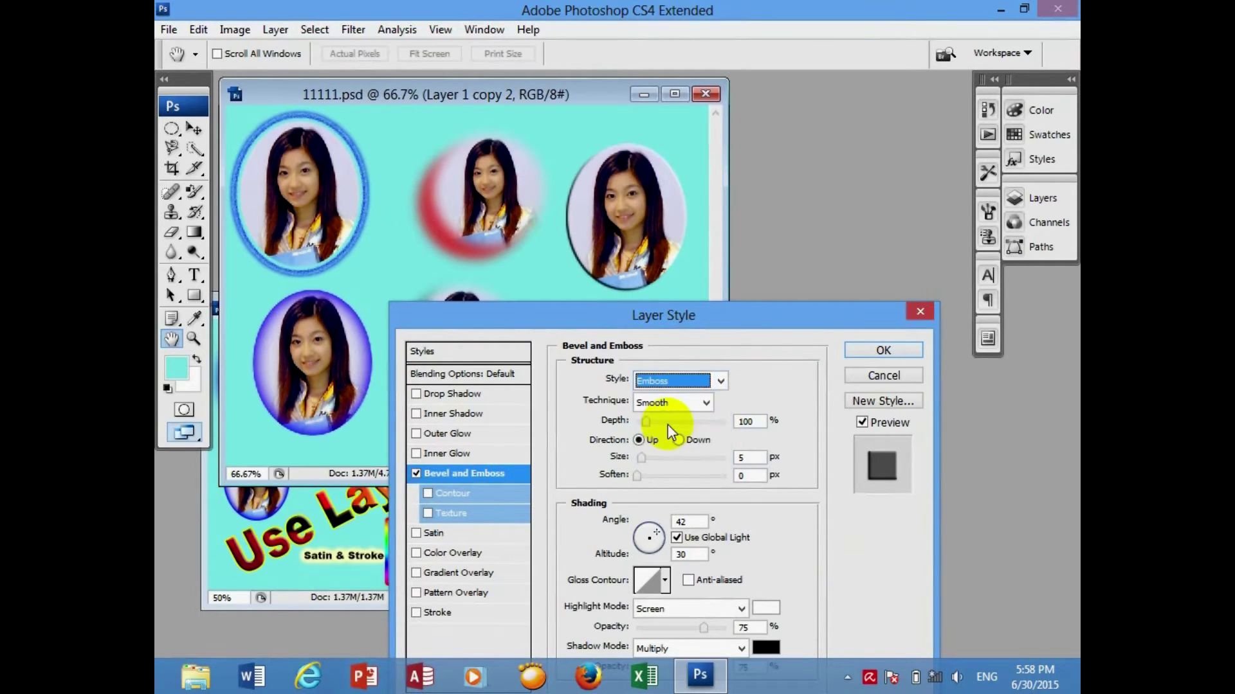
left_click(691, 380)
left_click(666, 443)
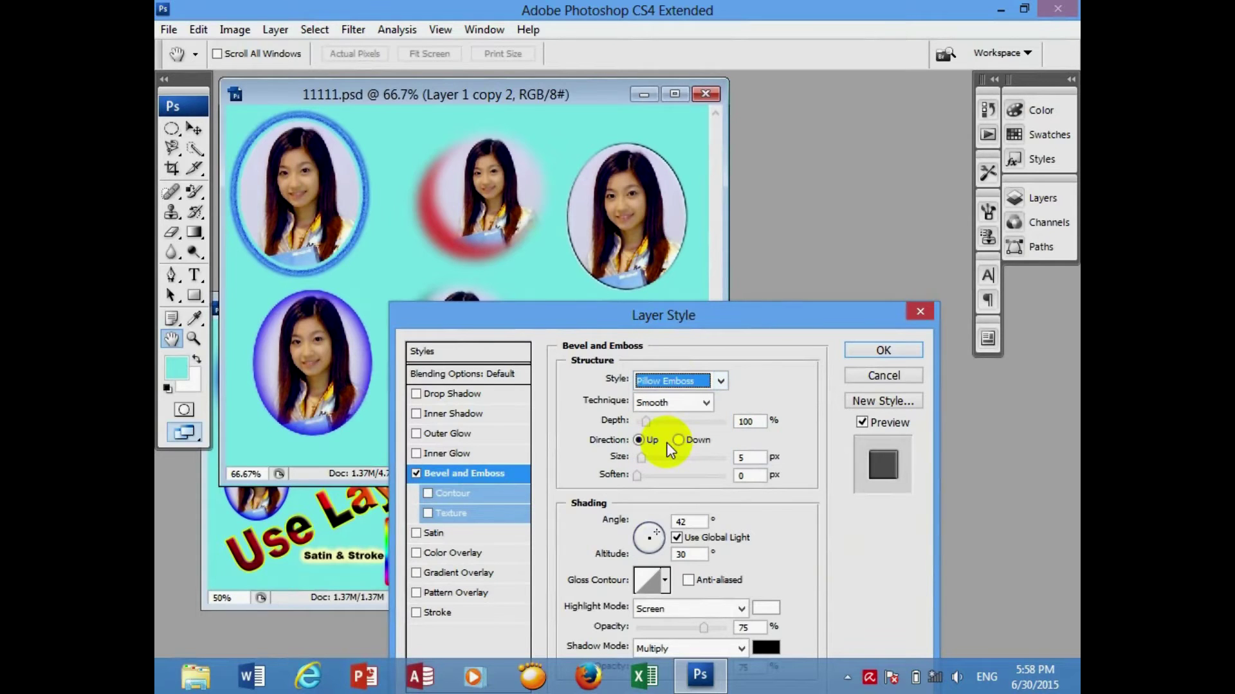
left_click(706, 380)
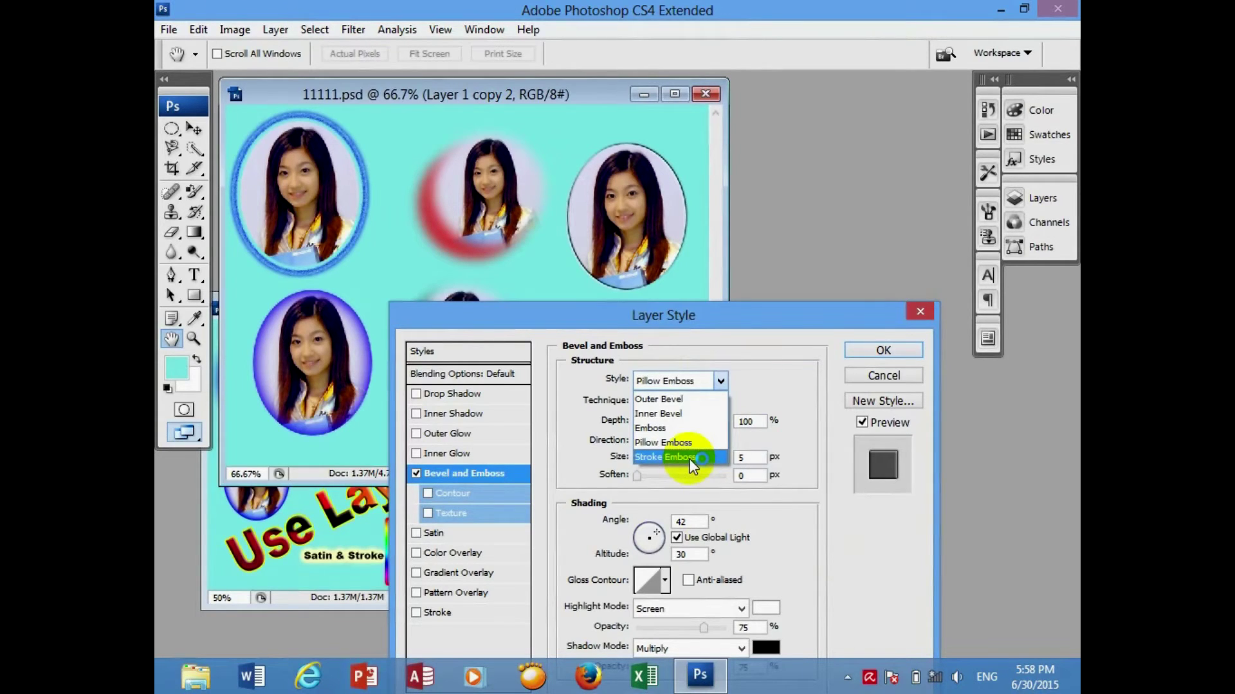
left_click(682, 457)
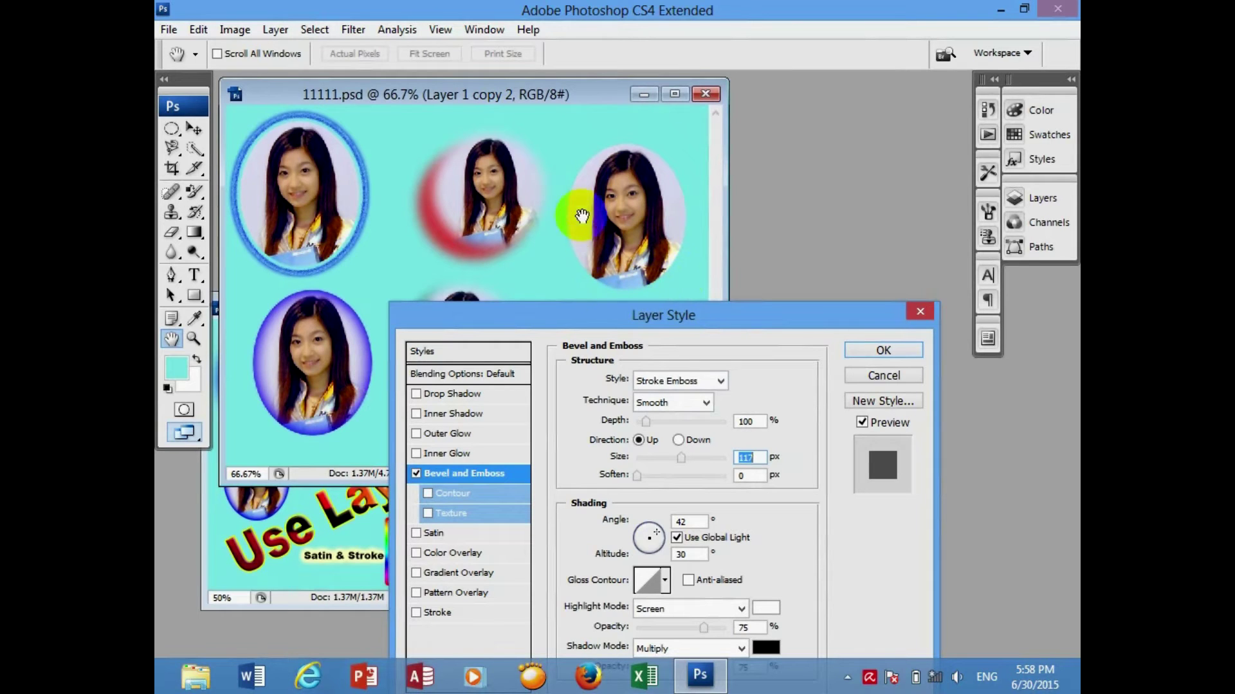
left_click(695, 381)
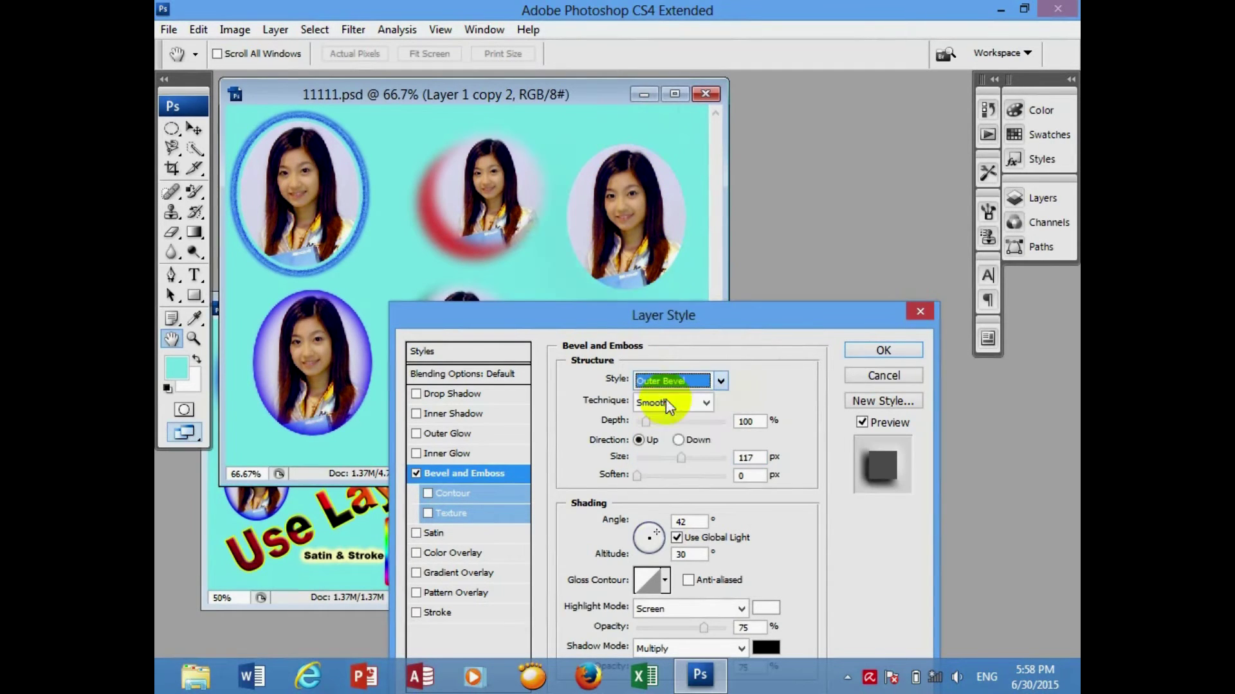
left_click(668, 404)
mouse_move(677, 319)
left_mouse_down()
mouse_move(914, 136)
mouse_move(746, 160)
left_mouse_up()
left_click(912, 215)
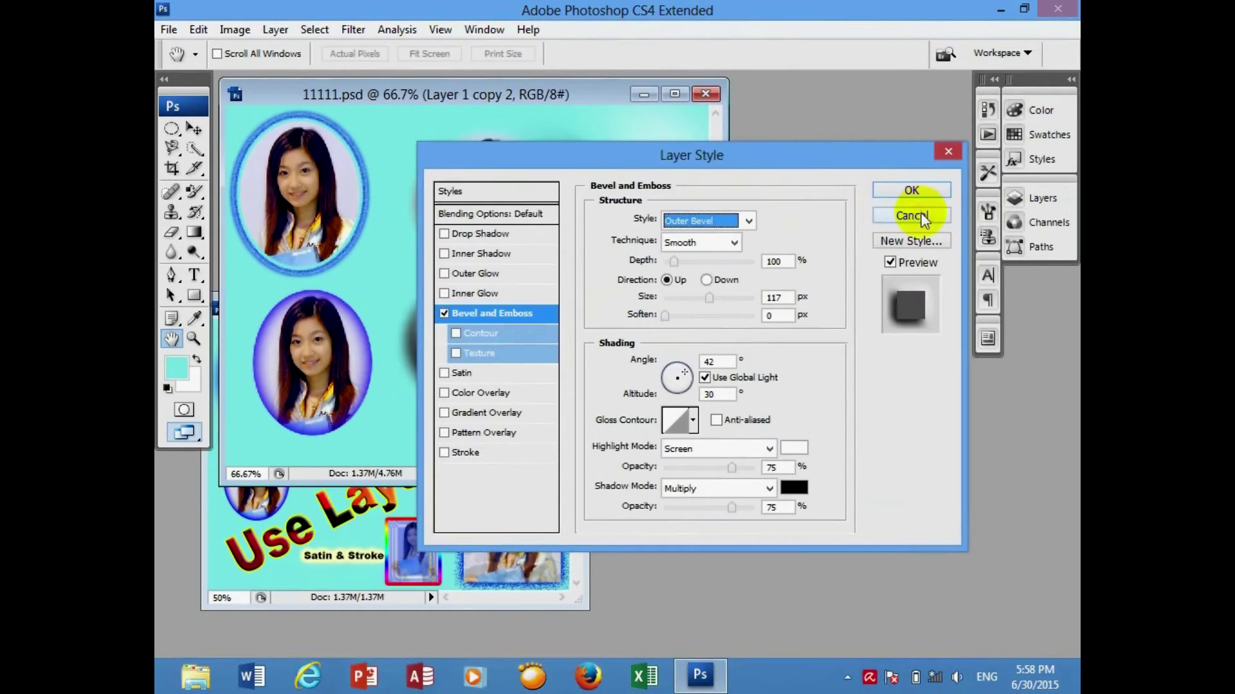
key("v")
left_click(534, 430)
left_click_drag(469, 315, 927, 415)
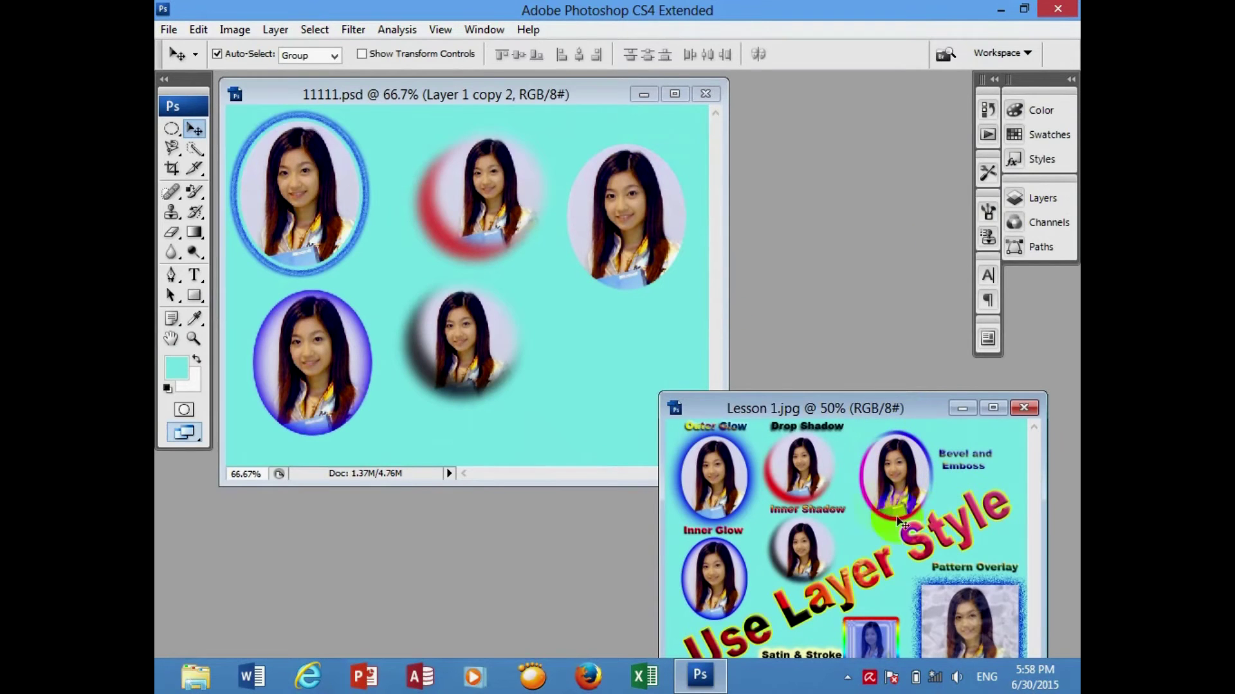
- Open Bevel and Emboss for the top-right portrait with highlight and shadow modes set to Normal
left_click_drag(868, 405, 854, 477)
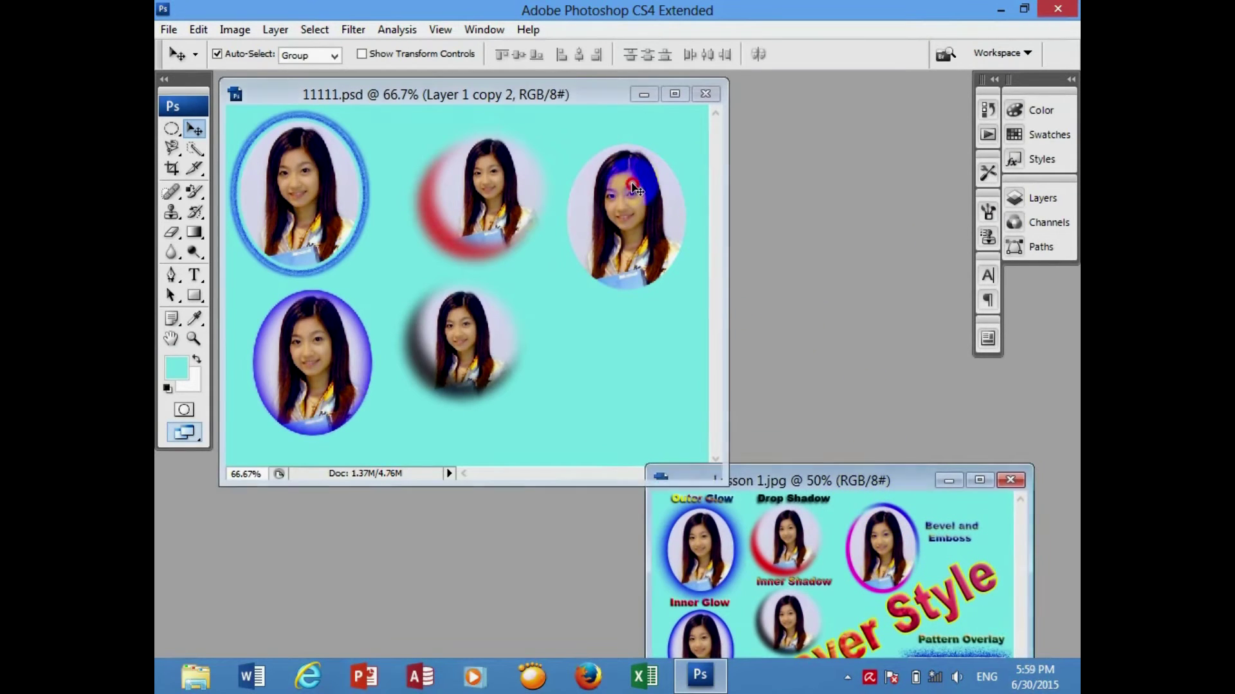
left_click(624, 183)
left_click(275, 30)
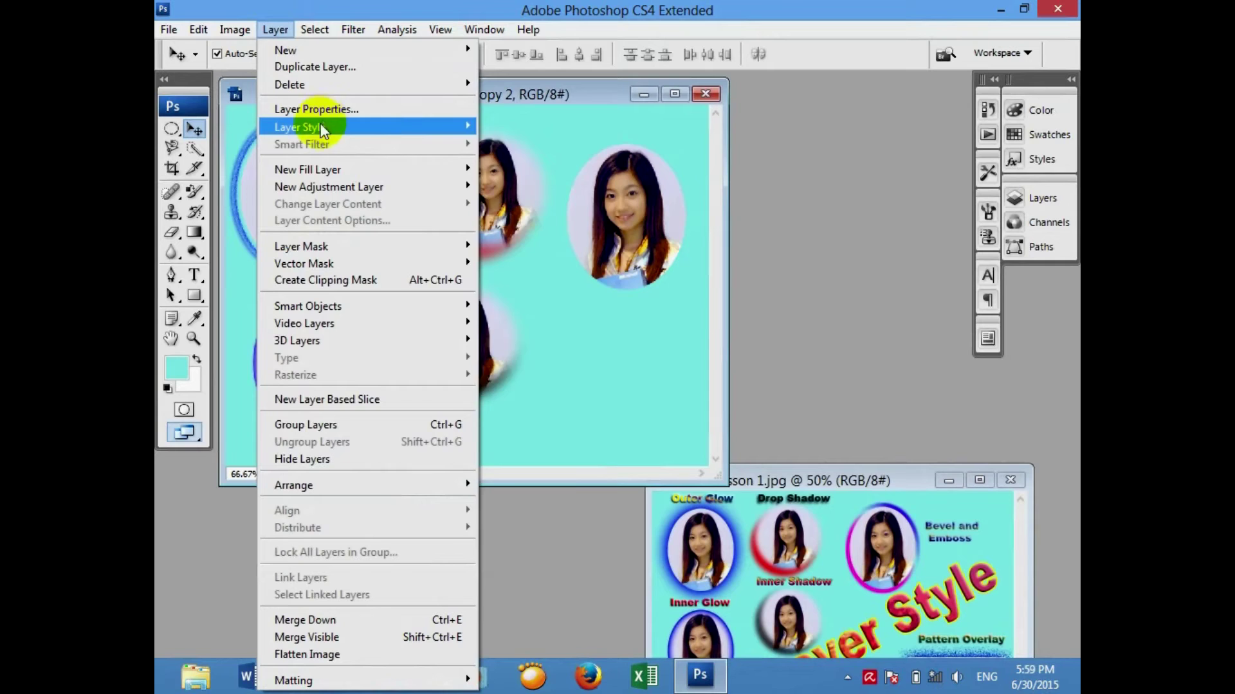
mouse_move(299, 126)
left_click(555, 222)
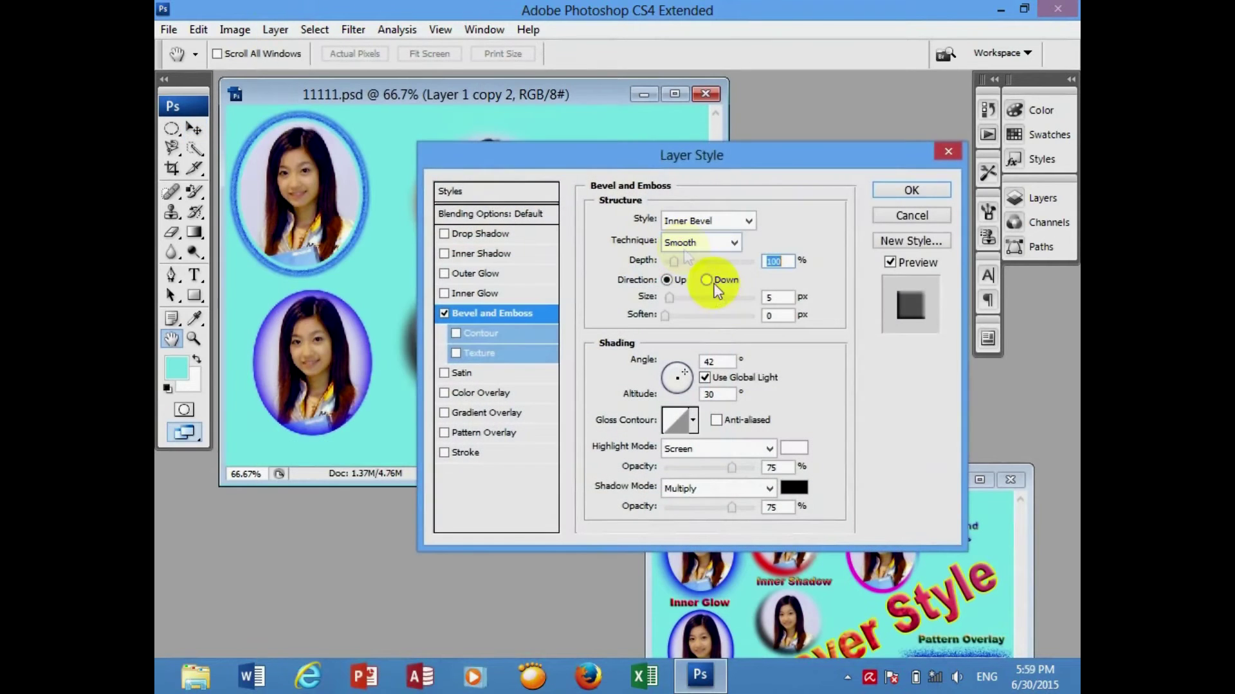
left_click_drag(744, 158, 559, 80)
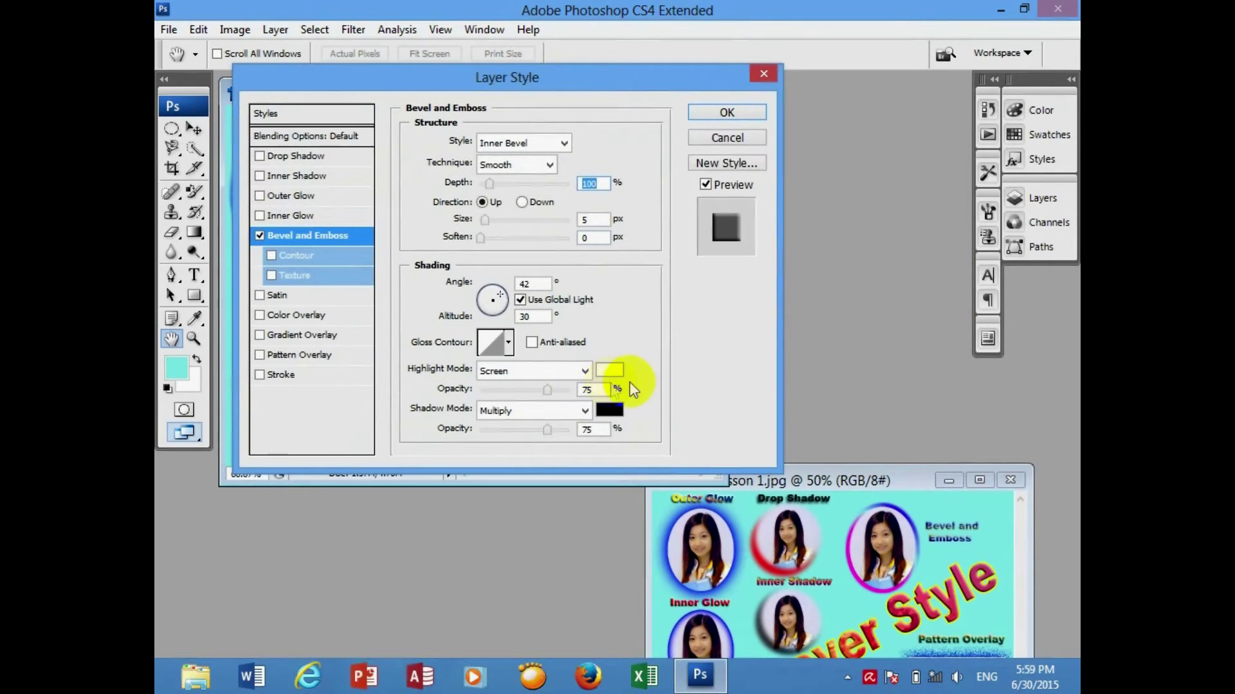
left_click(570, 373)
left_click(502, 9)
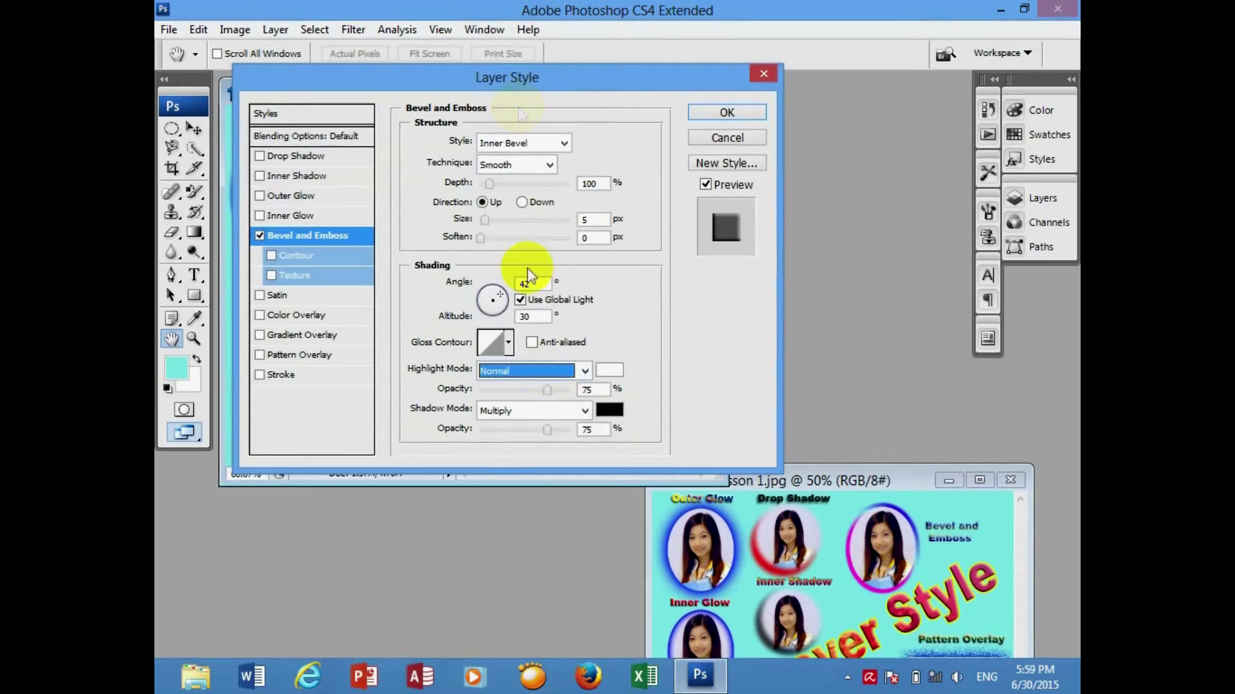
left_click(526, 411)
left_click(501, 9)
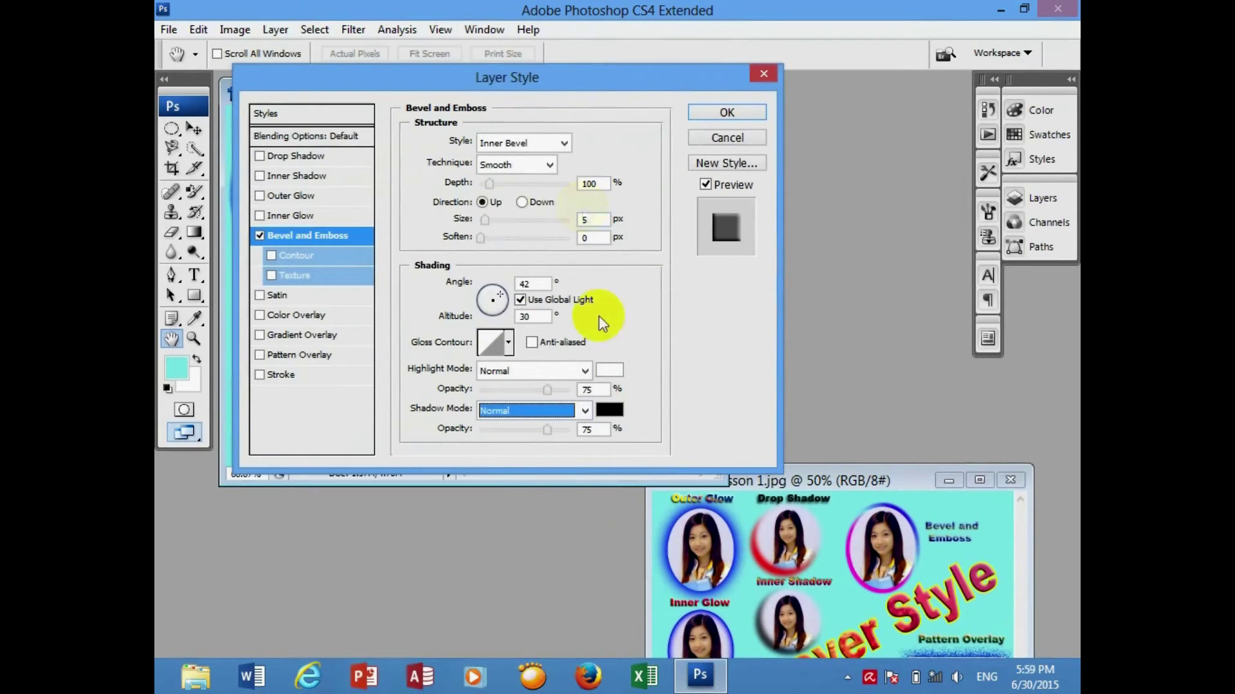
- Set the bevel highlight colour to blue and the shadow colour to magenta
left_click(610, 371)
left_click(635, 231)
left_click(608, 161)
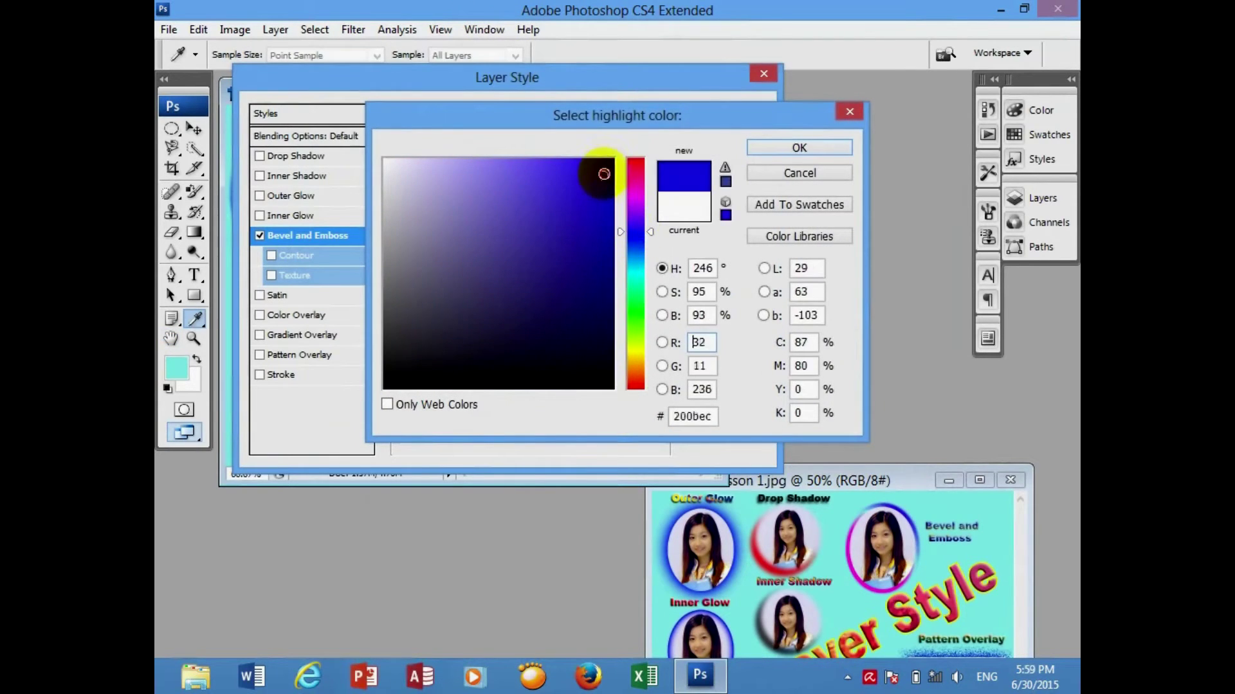
left_click(798, 148)
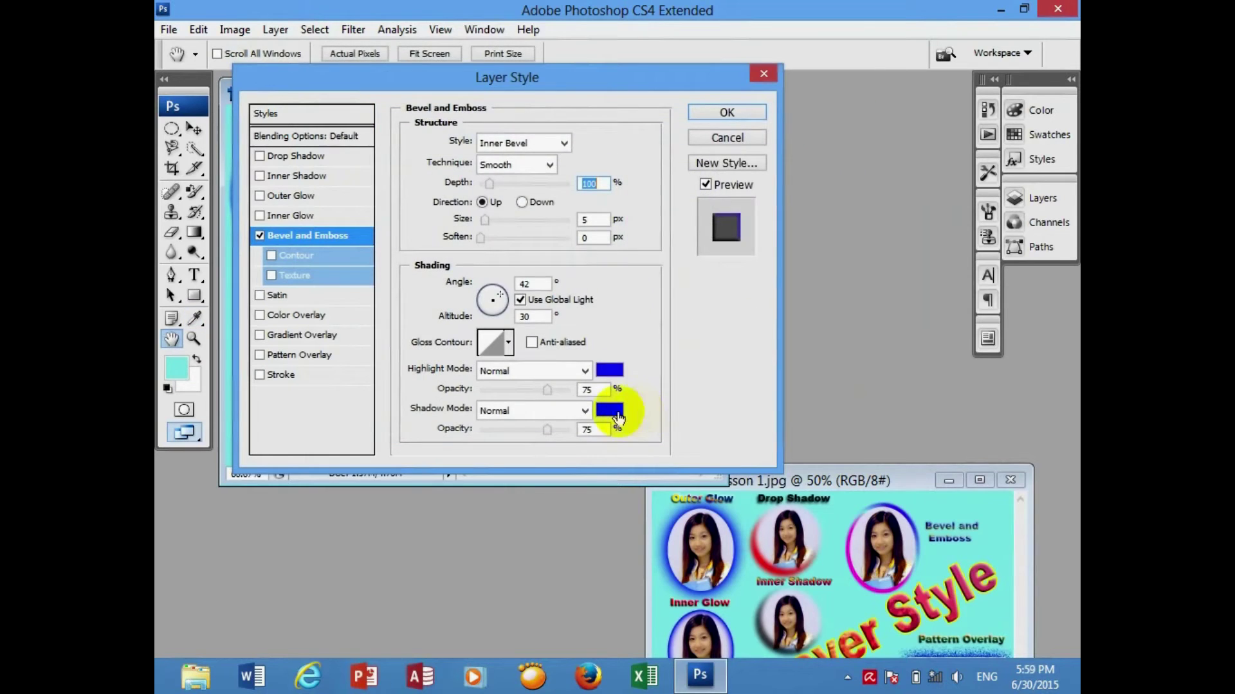
left_click(611, 412)
left_click(639, 188)
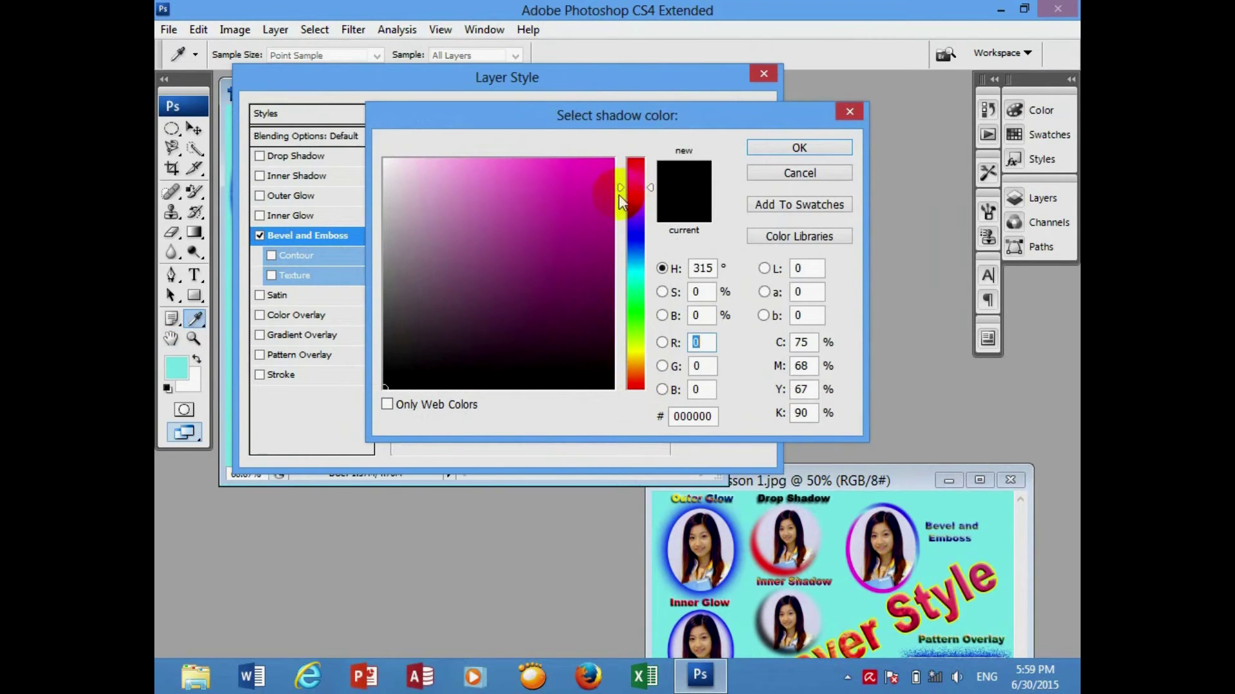
left_click(609, 164)
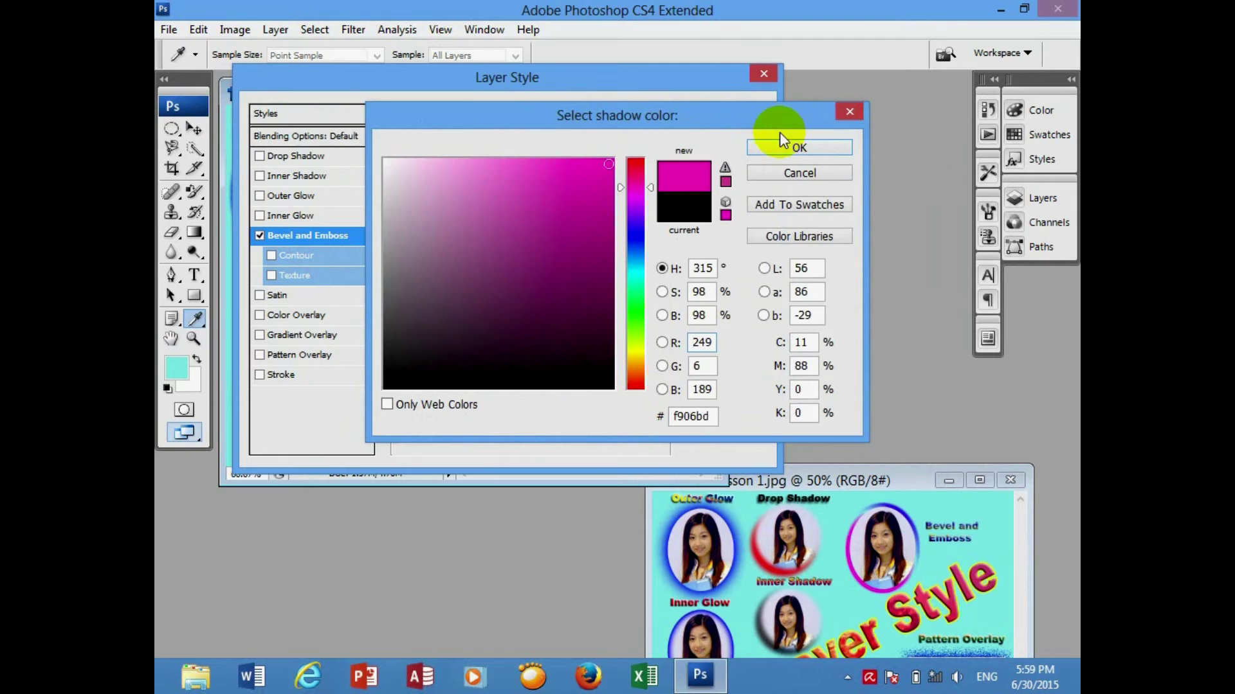
left_click(785, 147)
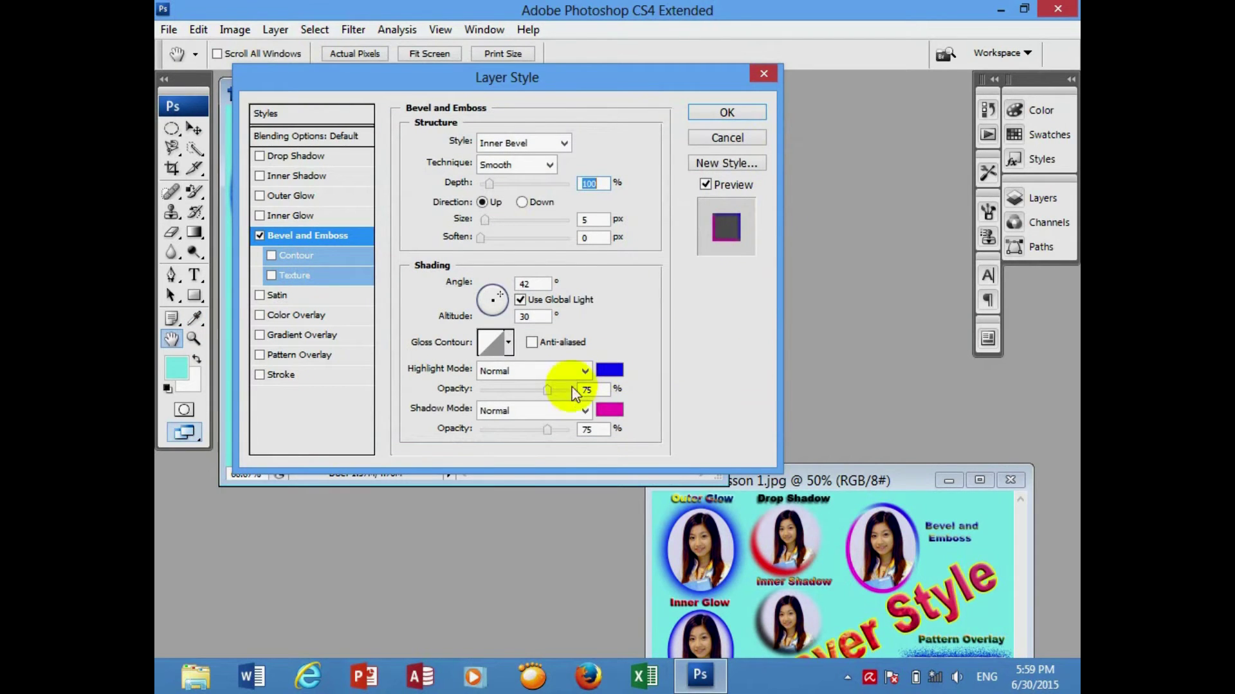
- Raise highlight opacity to 100, use a local lighting angle, and set bevel size to 16 px
left_click_drag(601, 80, 658, 309)
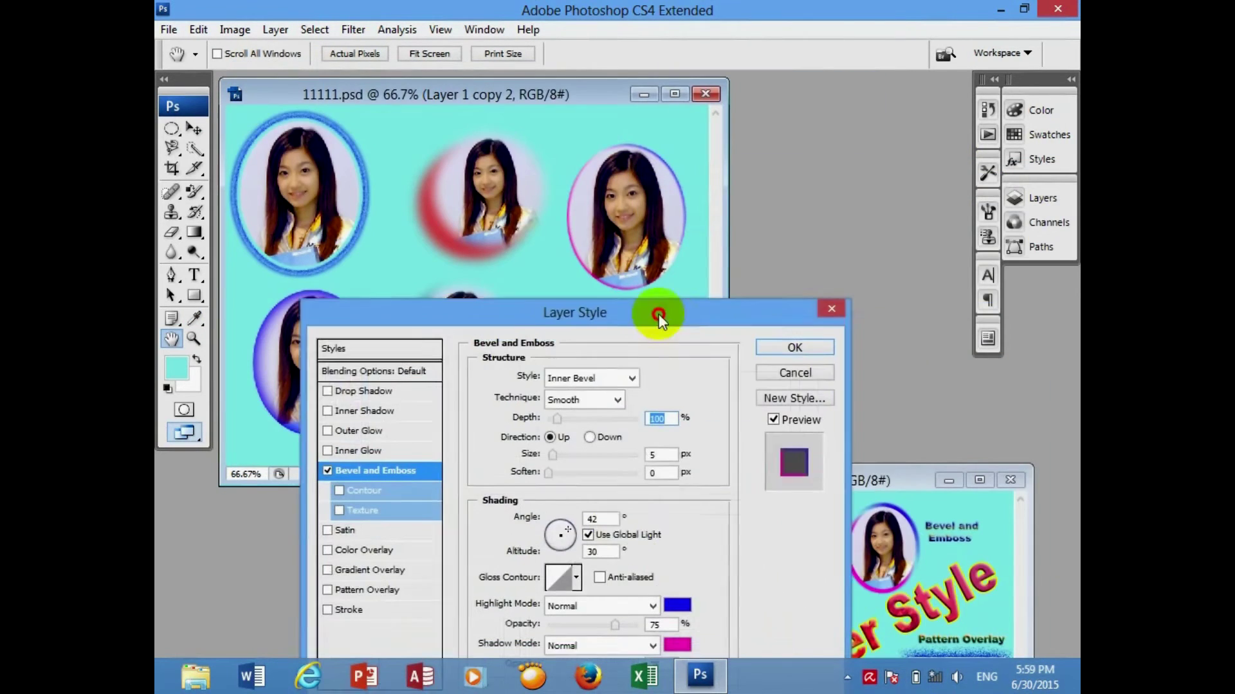
left_click_drag(596, 311, 546, 278)
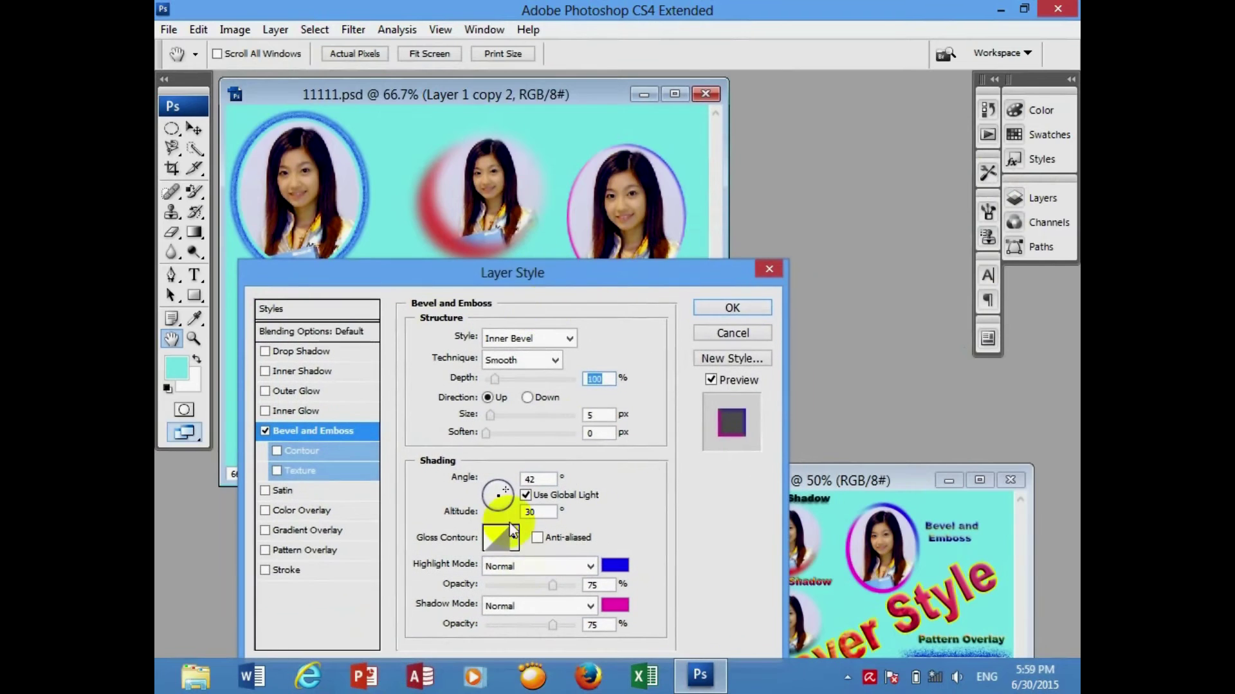
left_click_drag(552, 585, 575, 585)
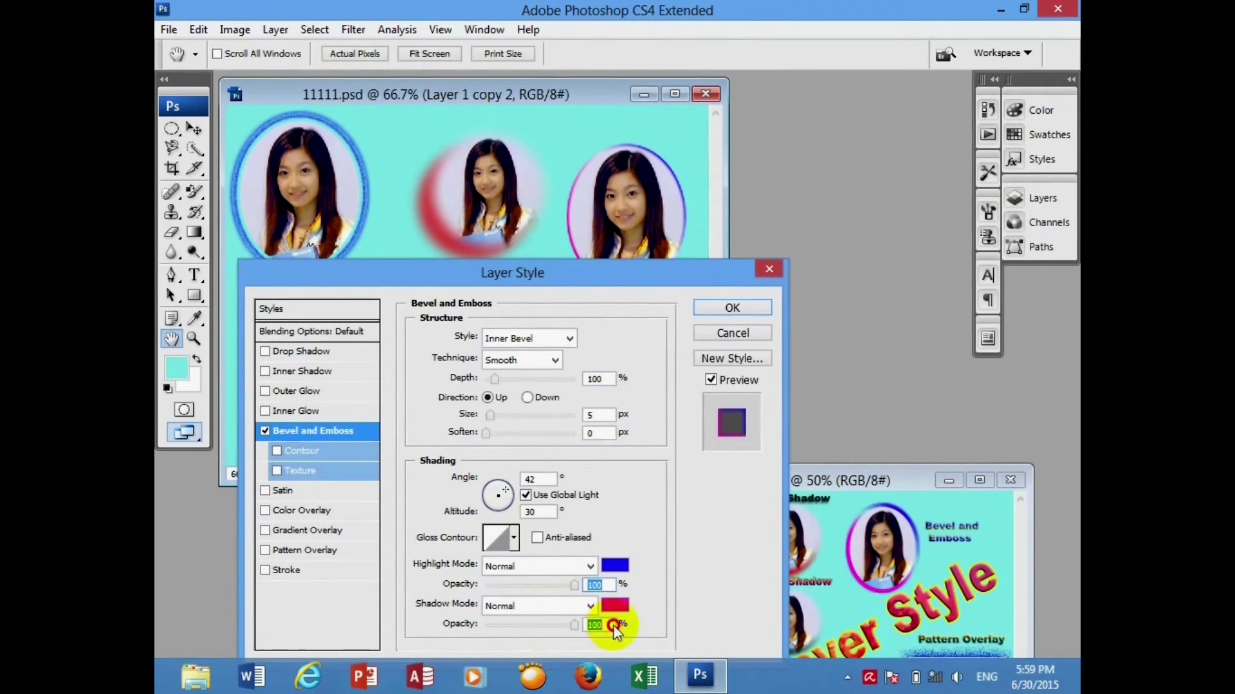
left_click_drag(512, 503, 492, 506)
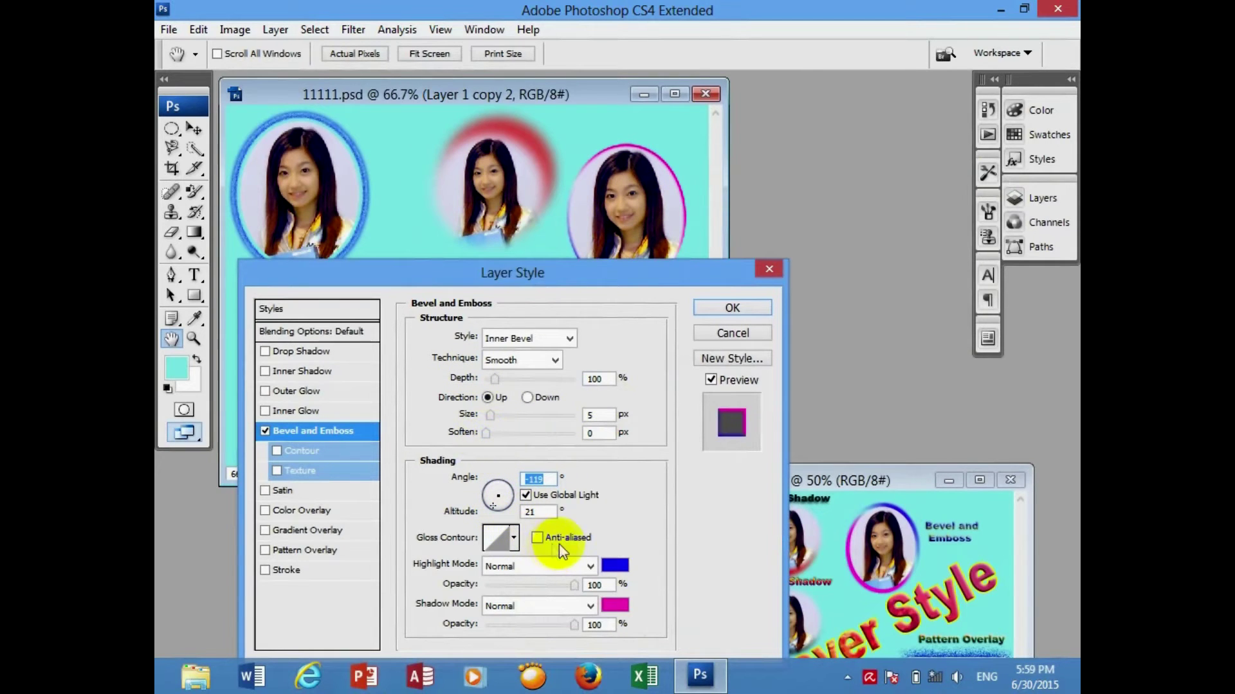
left_click_drag(526, 283, 427, 227)
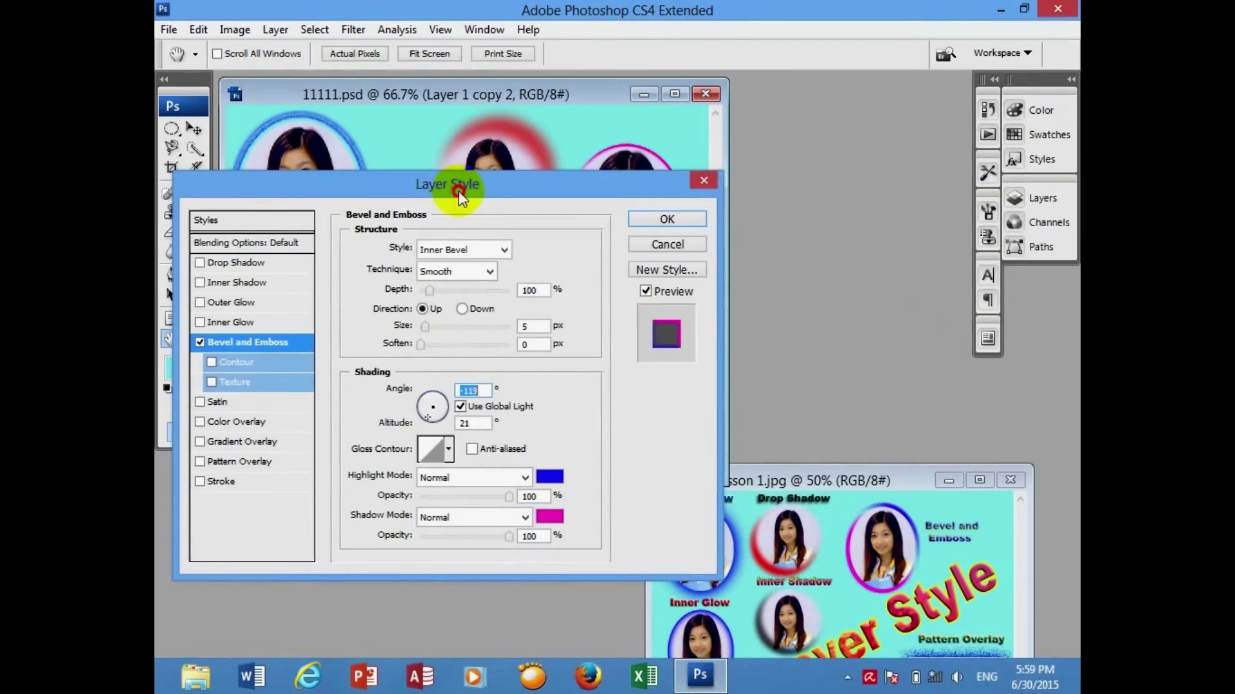
left_click(427, 439)
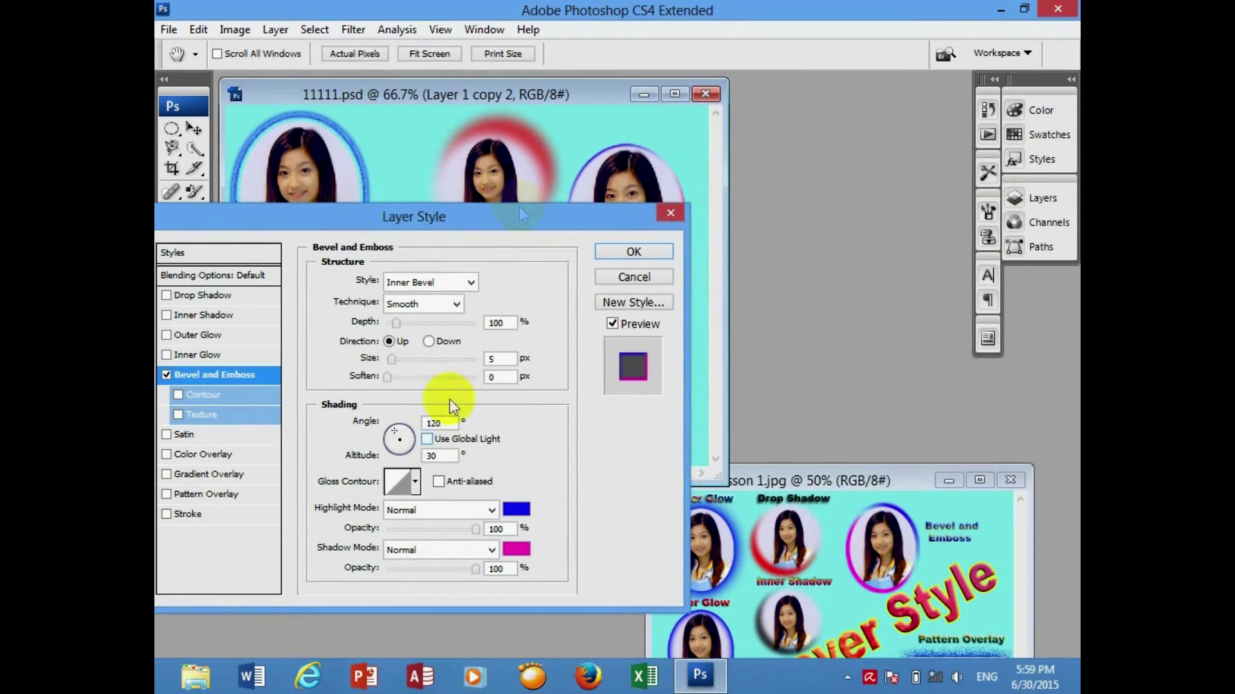
left_click_drag(512, 214, 673, 273)
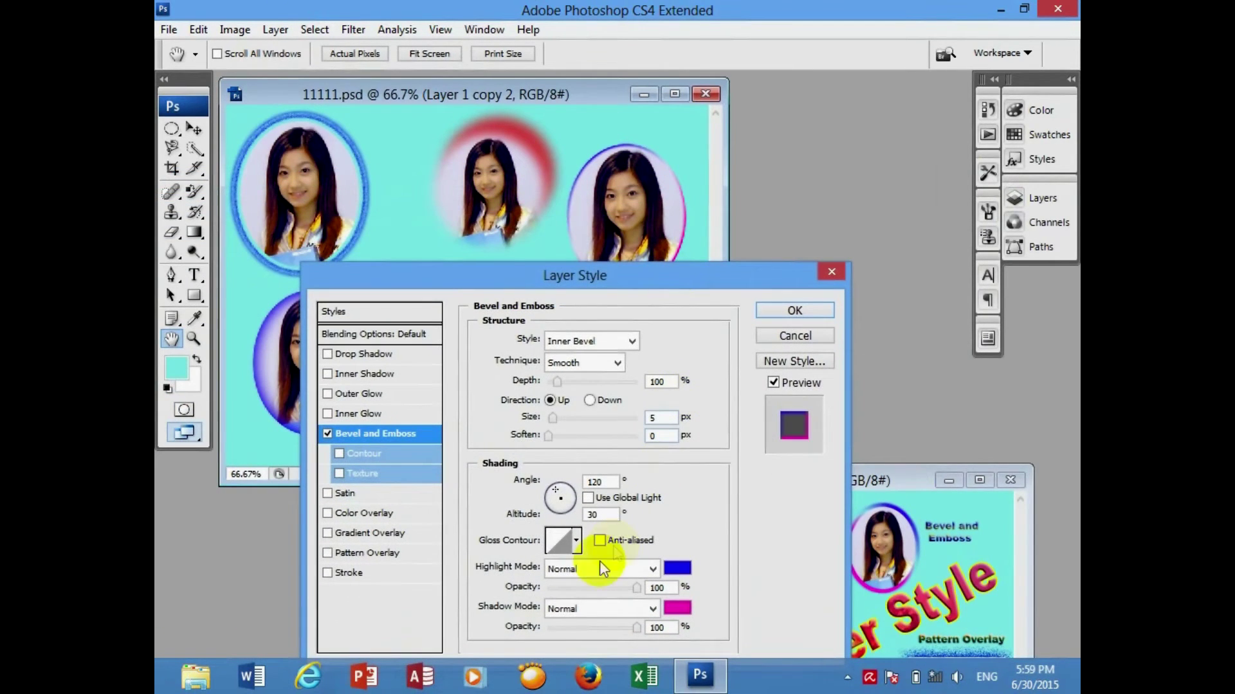
left_click_drag(552, 418, 558, 417)
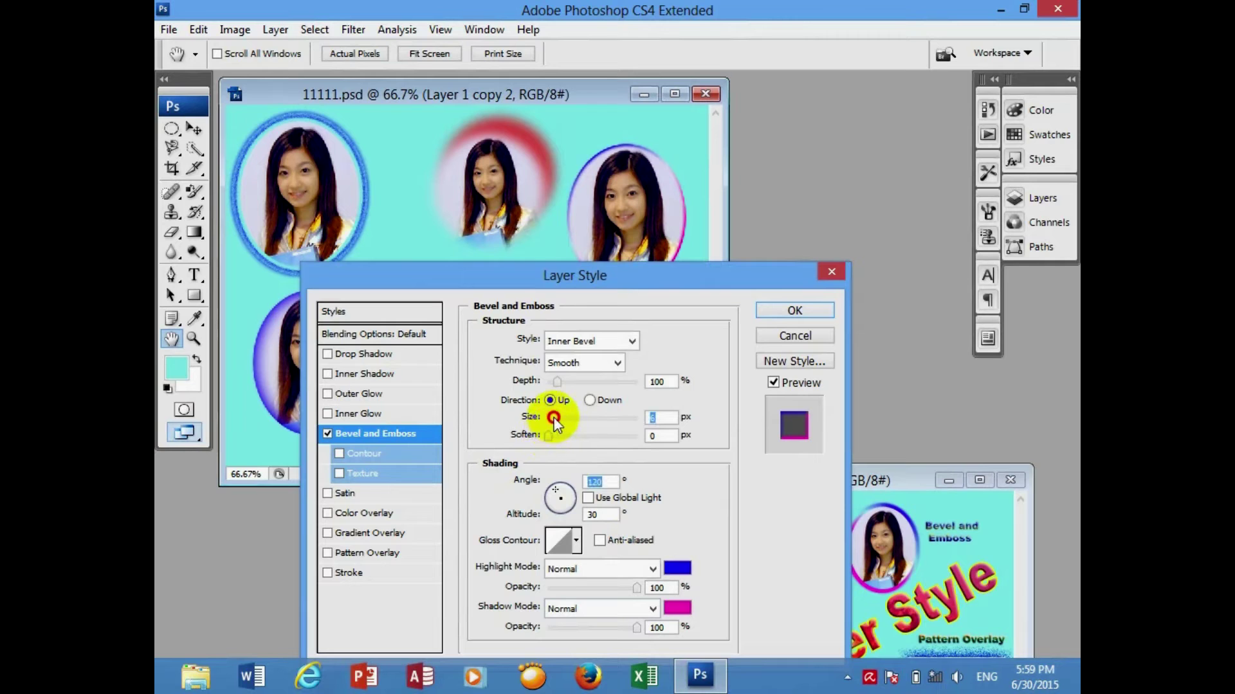
- Switch the bevel style to Outer Bevel and apply it to the oval photo
left_click_drag(662, 294, 509, 340)
left_click(427, 393)
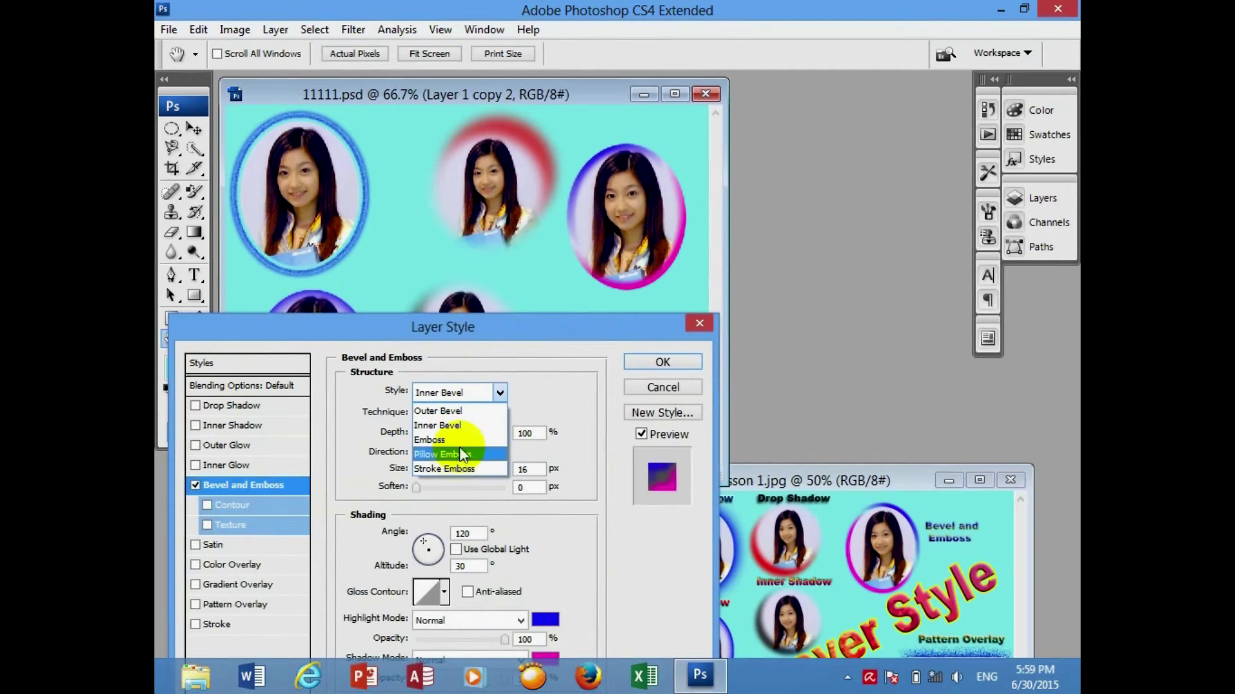
left_click(467, 412)
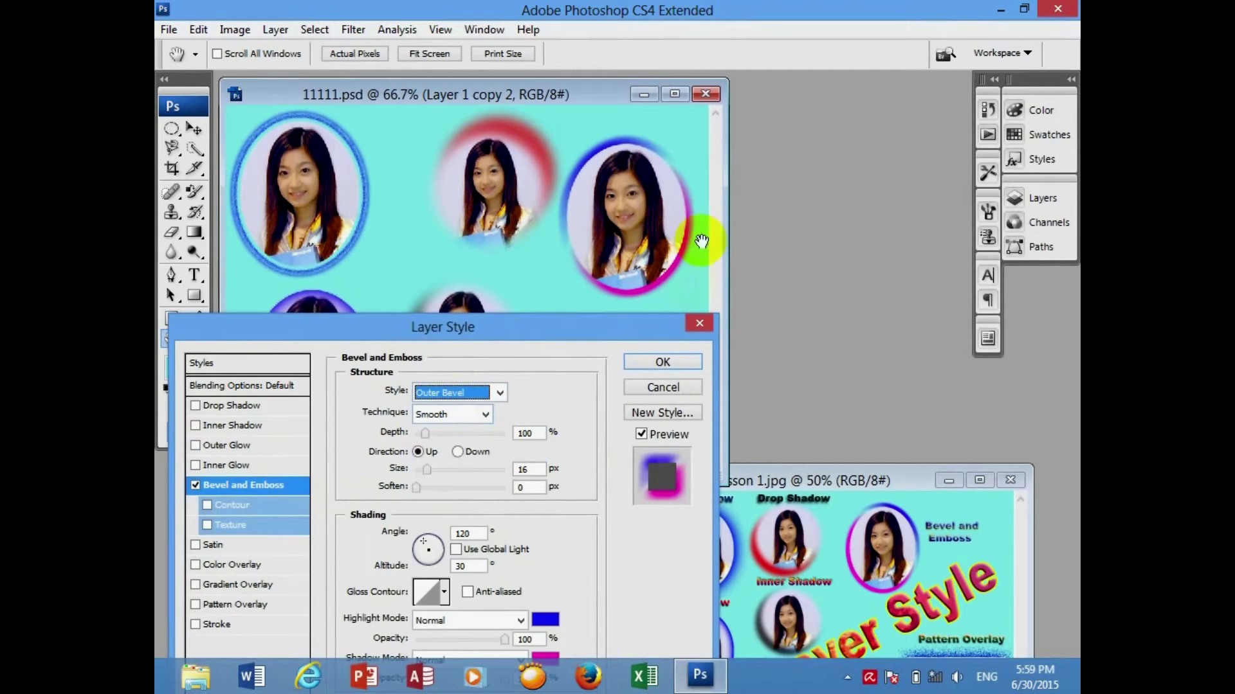
left_click(900, 614)
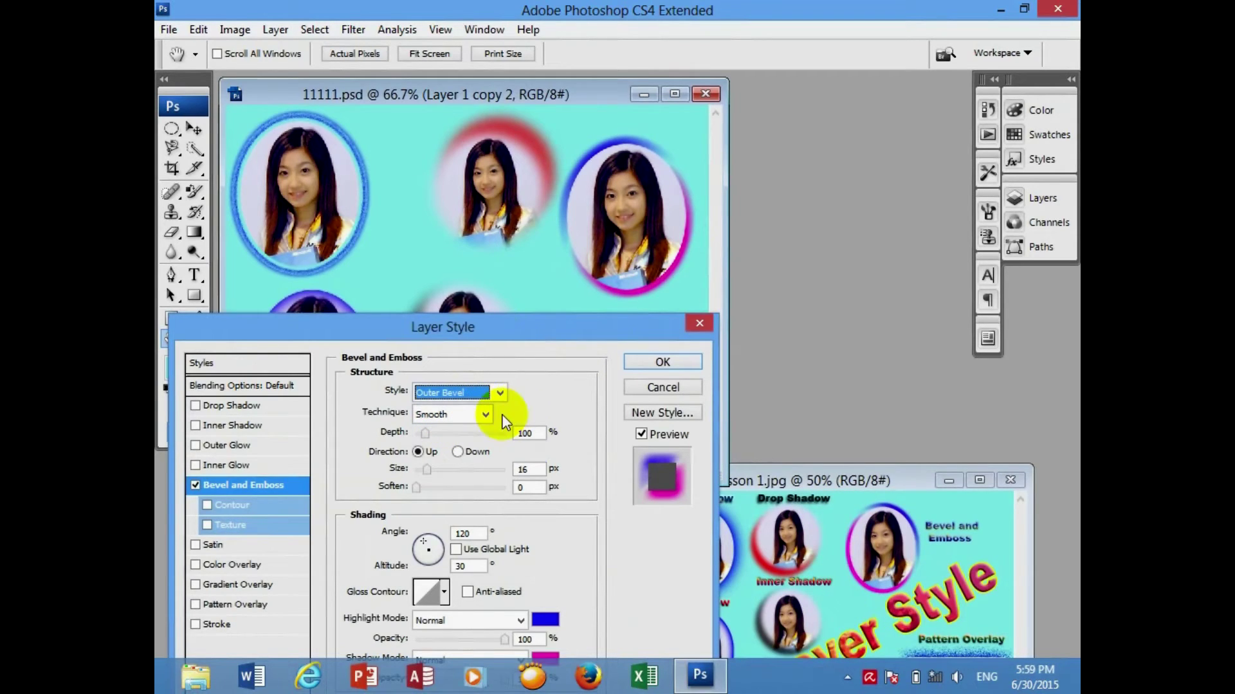
left_click_drag(353, 329, 356, 274)
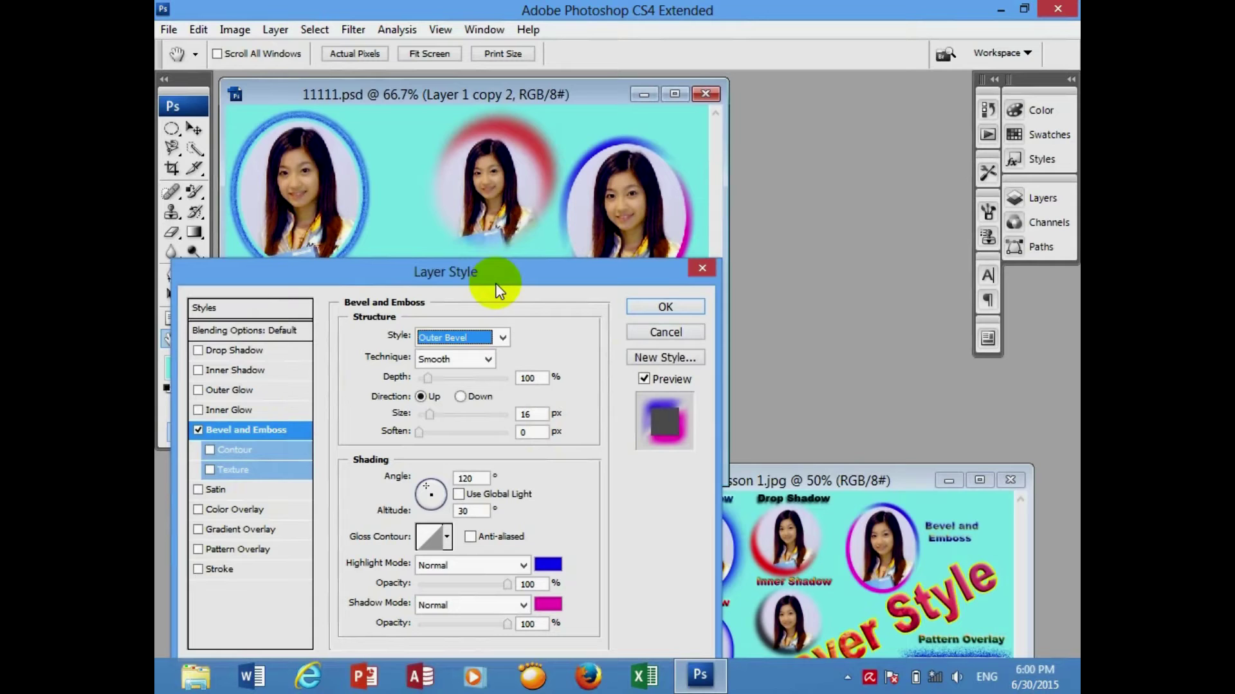
left_click_drag(441, 274, 422, 478)
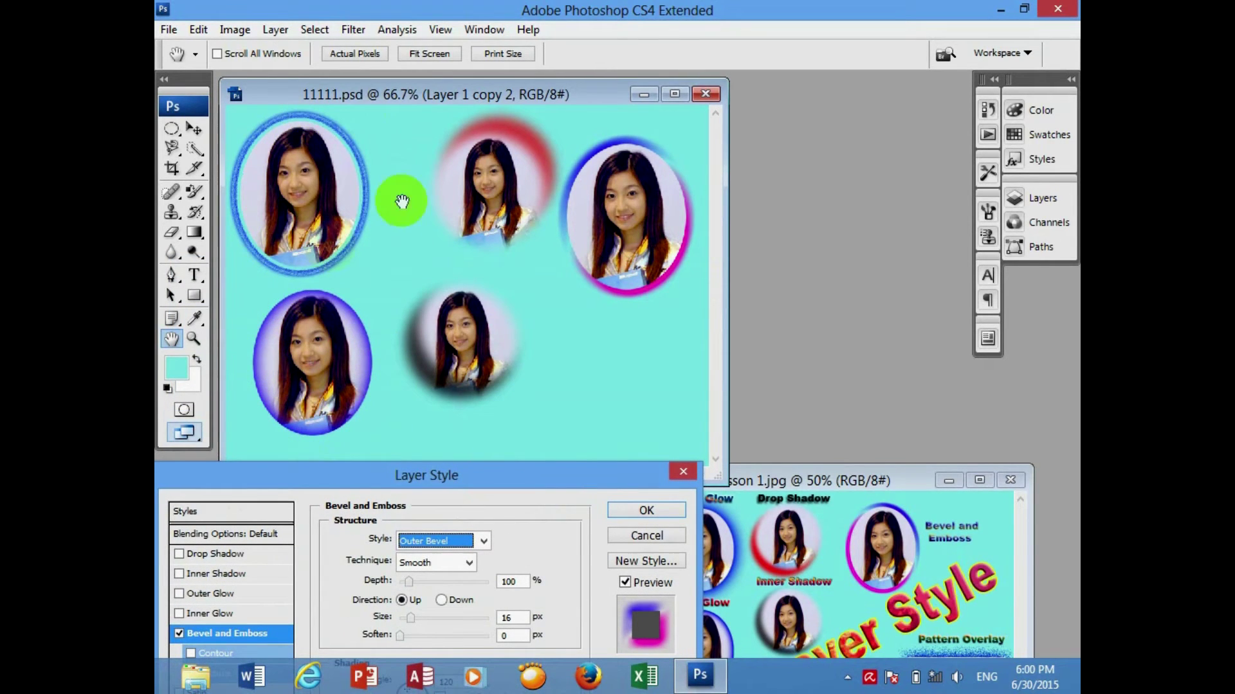
left_click_drag(446, 474, 410, 232)
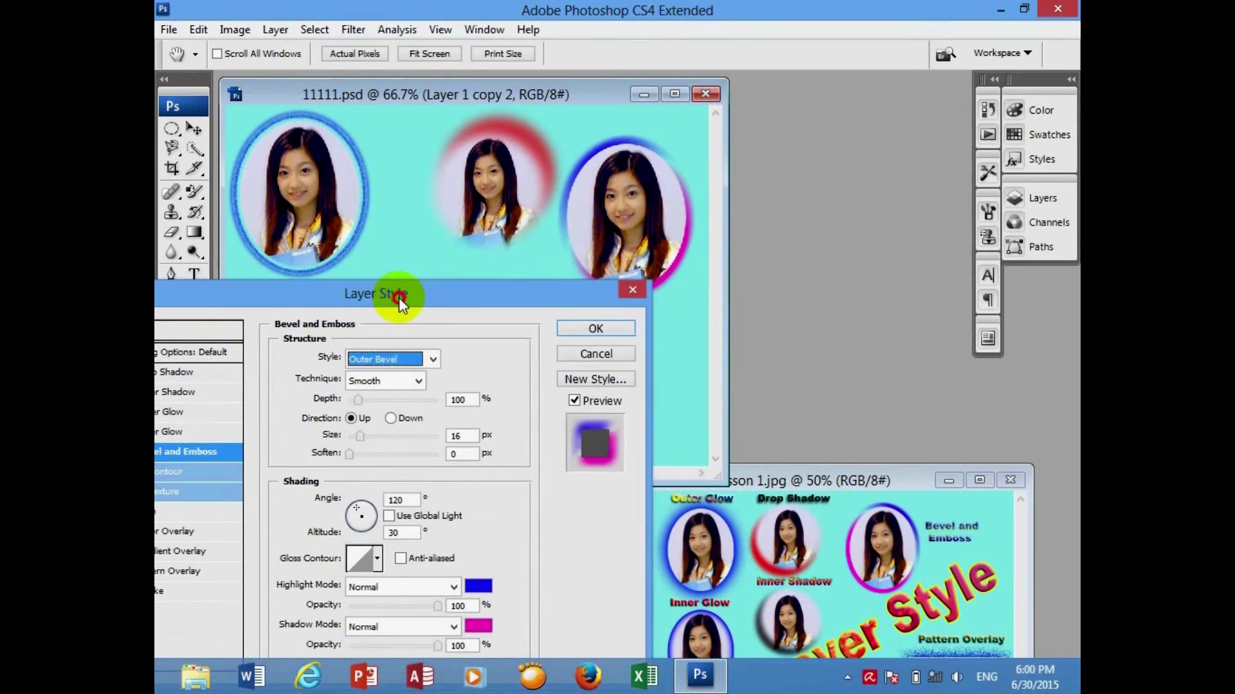
left_click(609, 268)
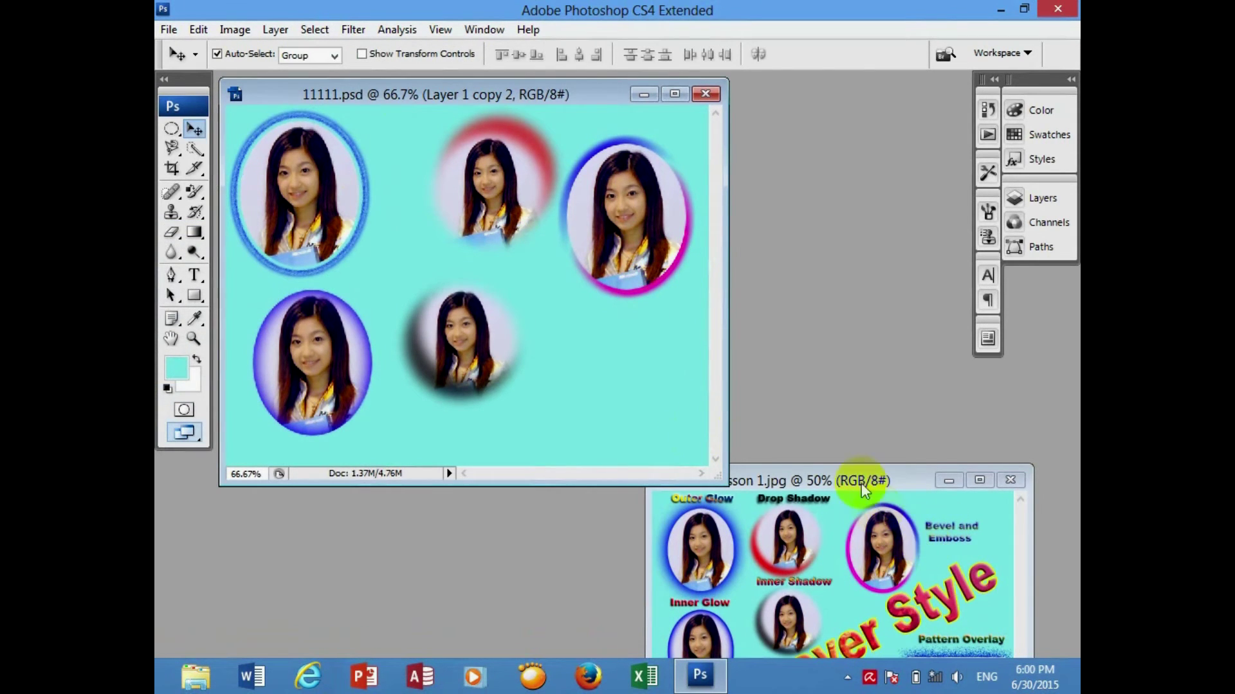
- Open yoyo_chen017.jpg in its own window next to the cyan canvas
left_click_drag(862, 481, 835, 258)
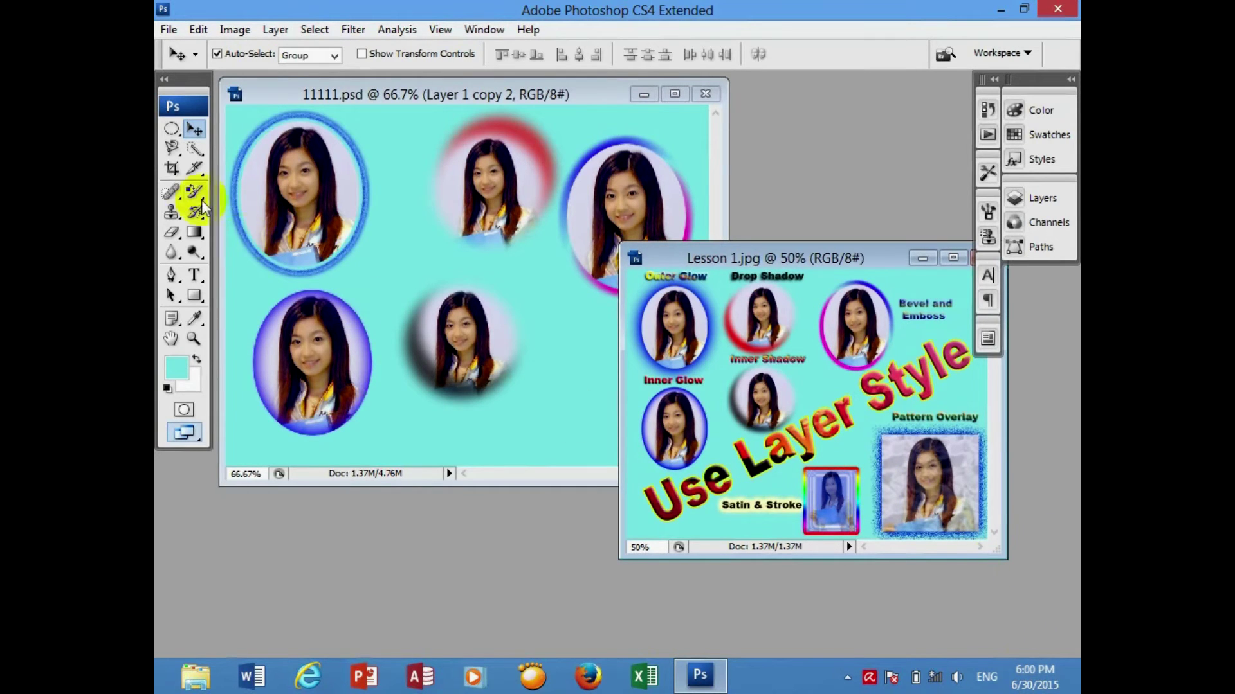
double_click(855, 192)
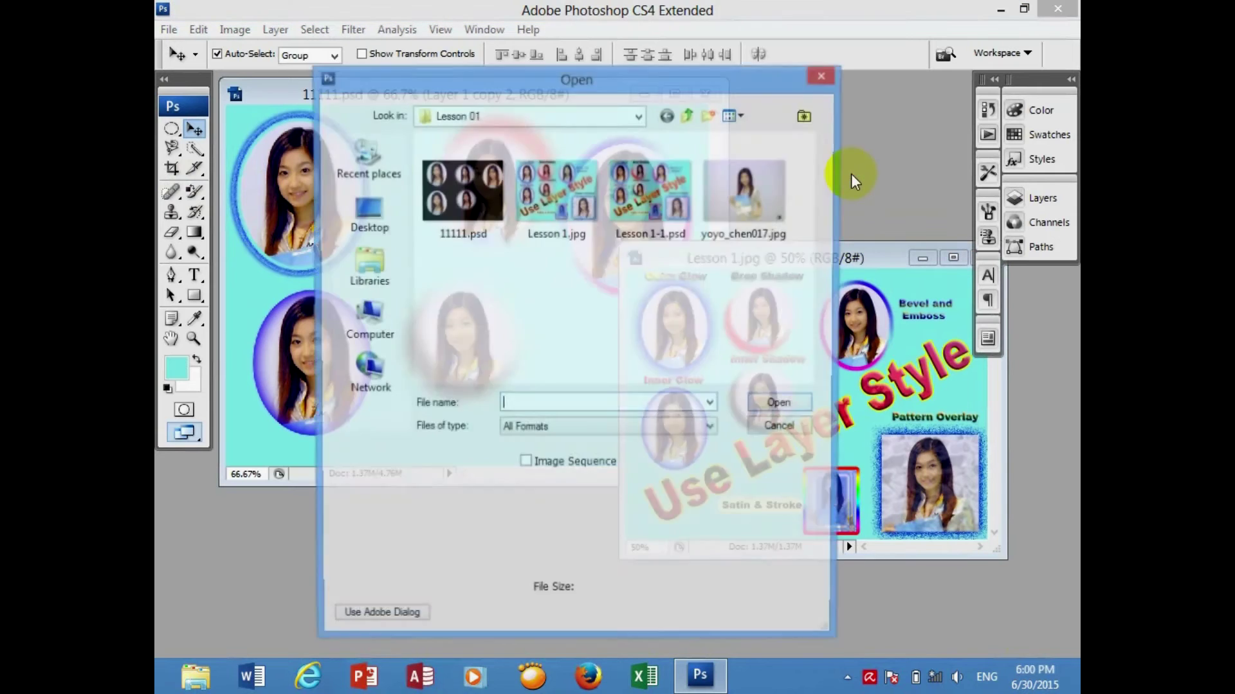
double_click(730, 200)
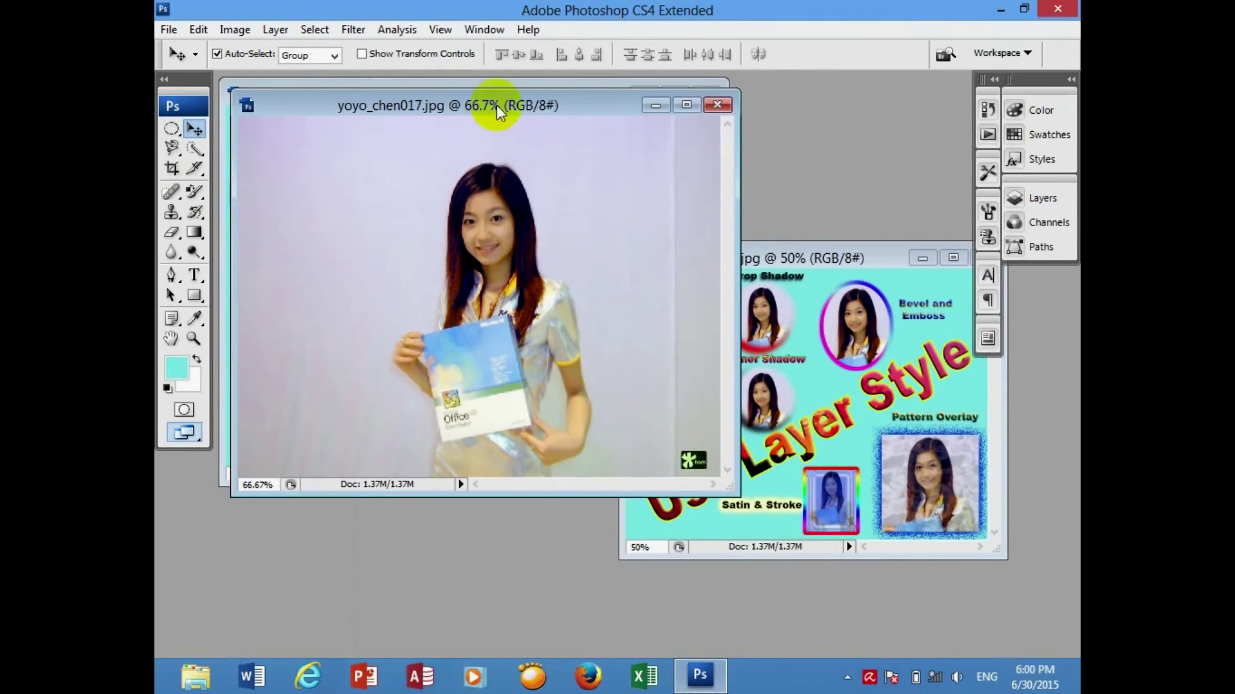
left_click_drag(497, 111, 746, 263)
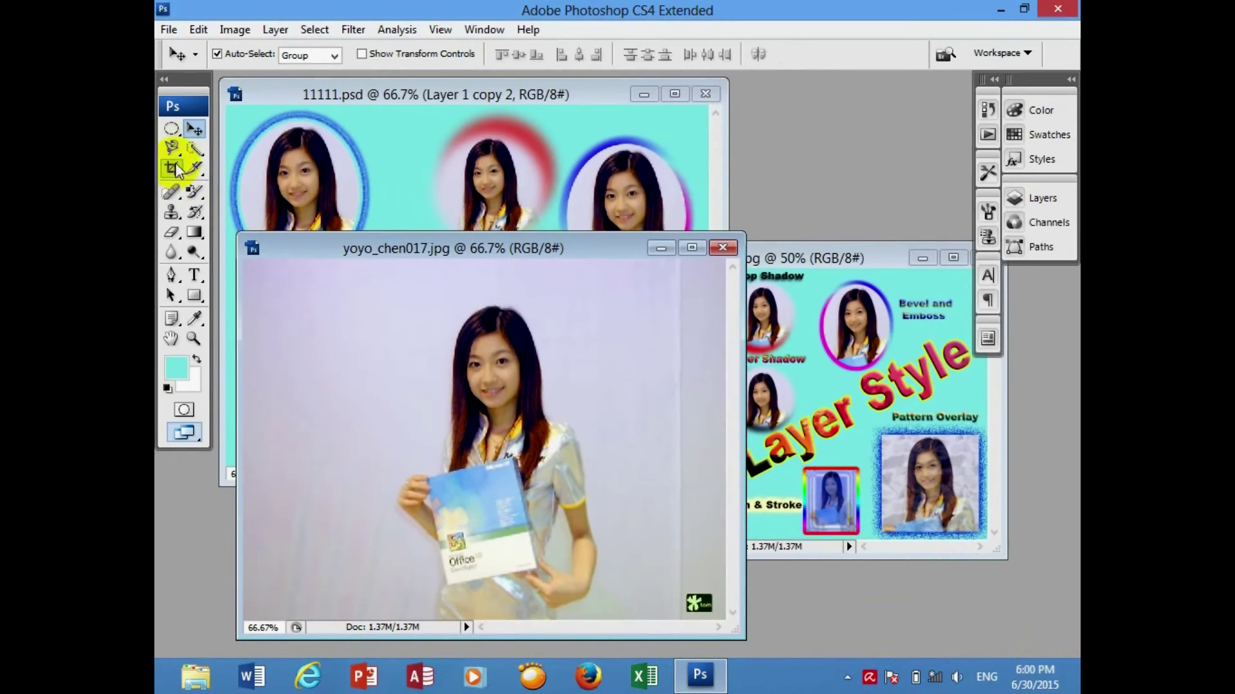
left_click_drag(173, 128, 225, 126)
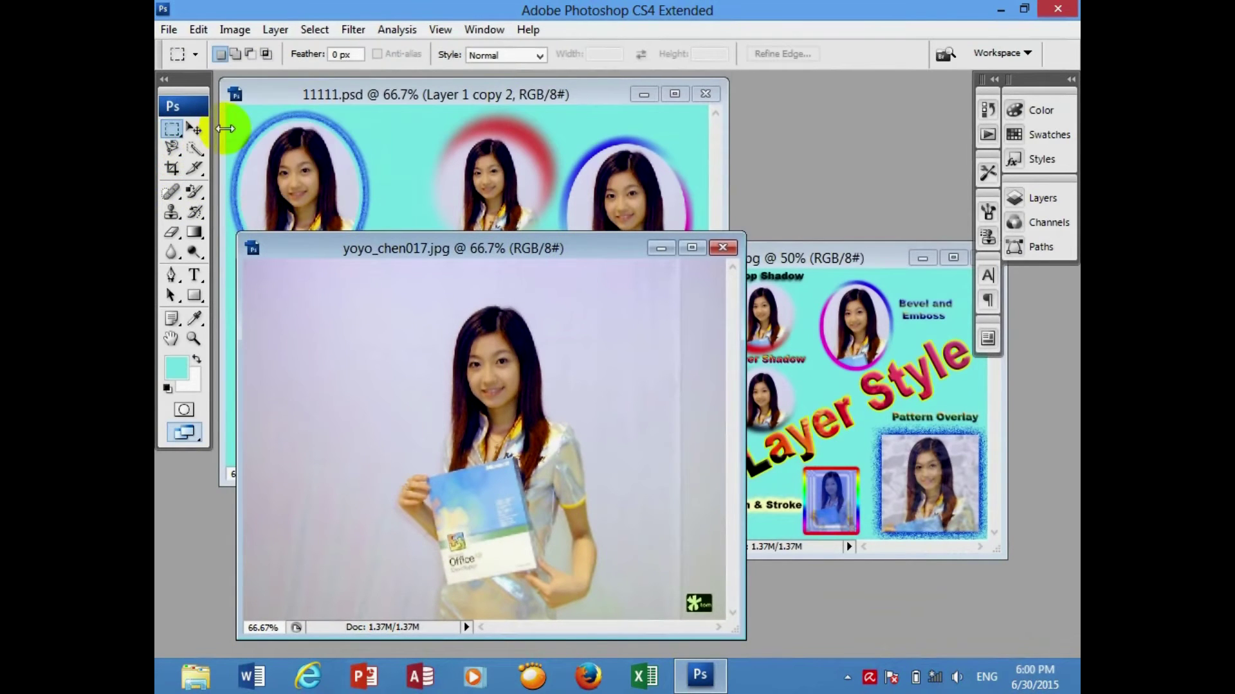
- Copy a rectangular crop of the woman's head and upper body into the canvas as scaled Layer 3
left_click_drag(429, 296, 576, 508)
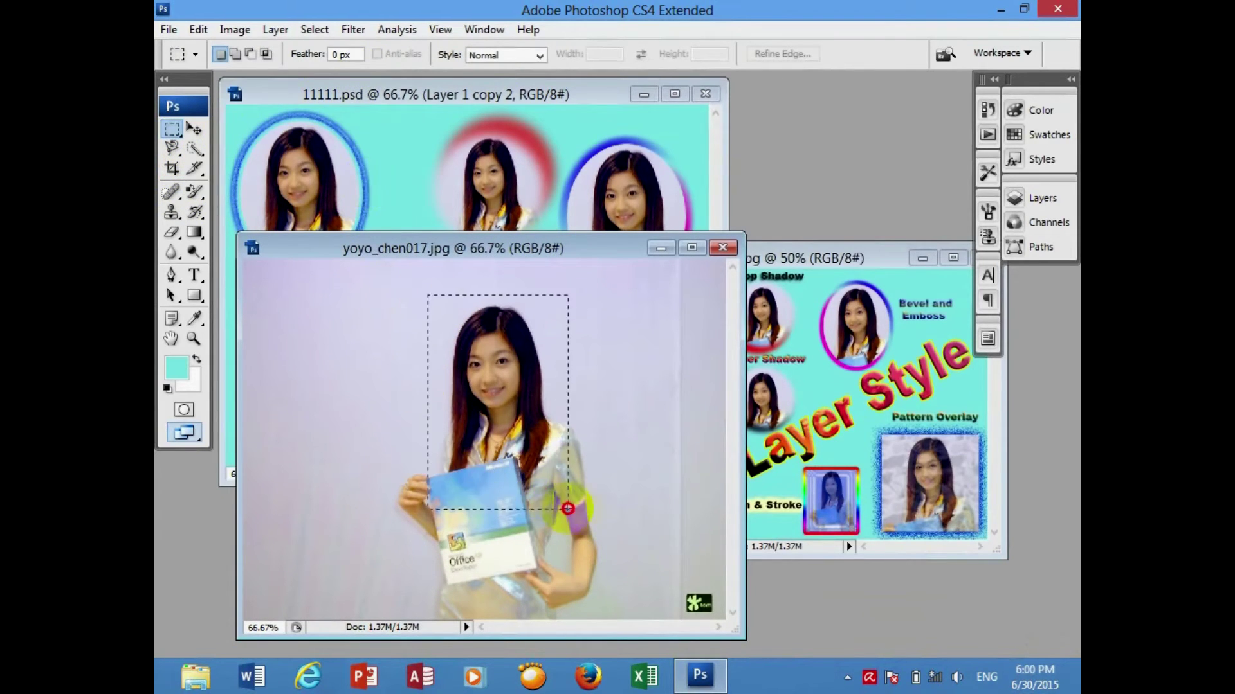
left_click(194, 128)
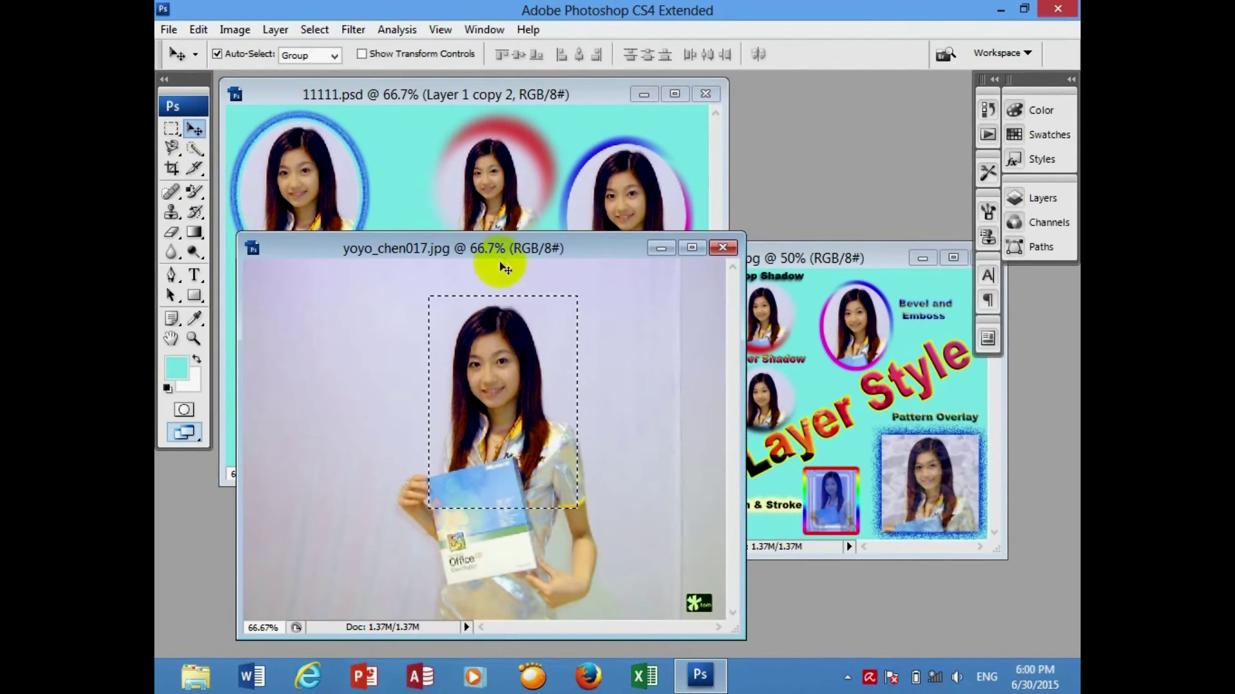
left_click_drag(505, 248, 892, 245)
left_click_drag(896, 358, 500, 328)
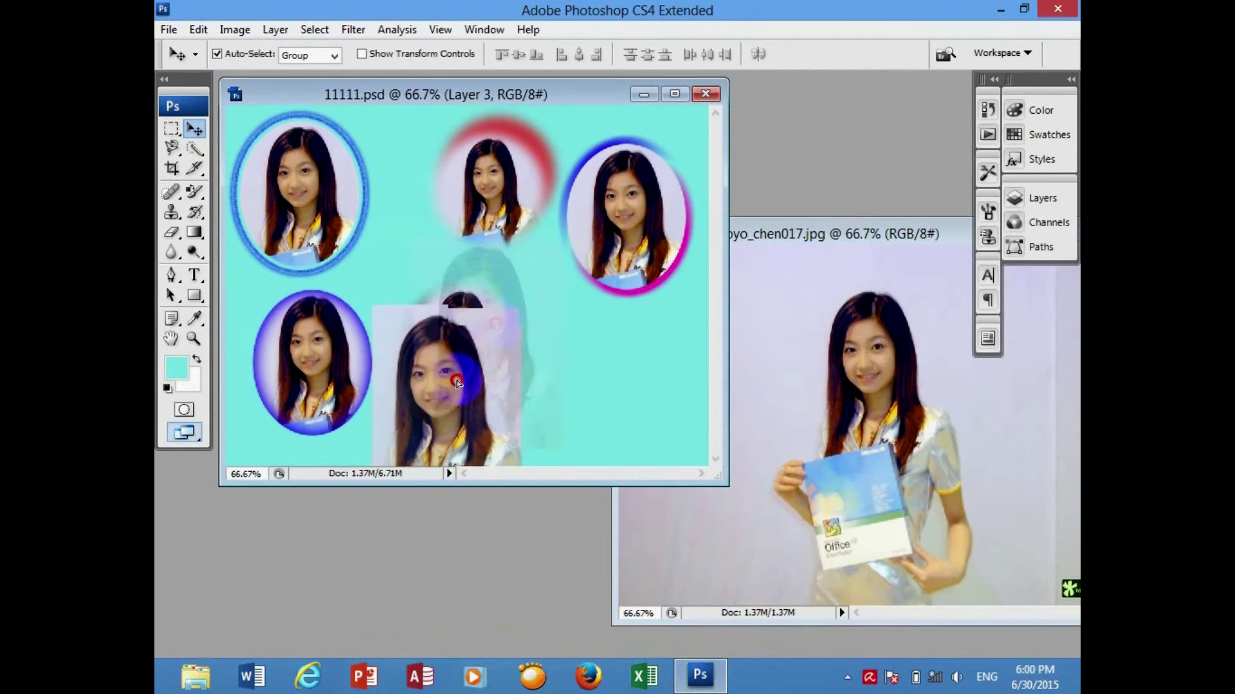
key("ctrl+t")
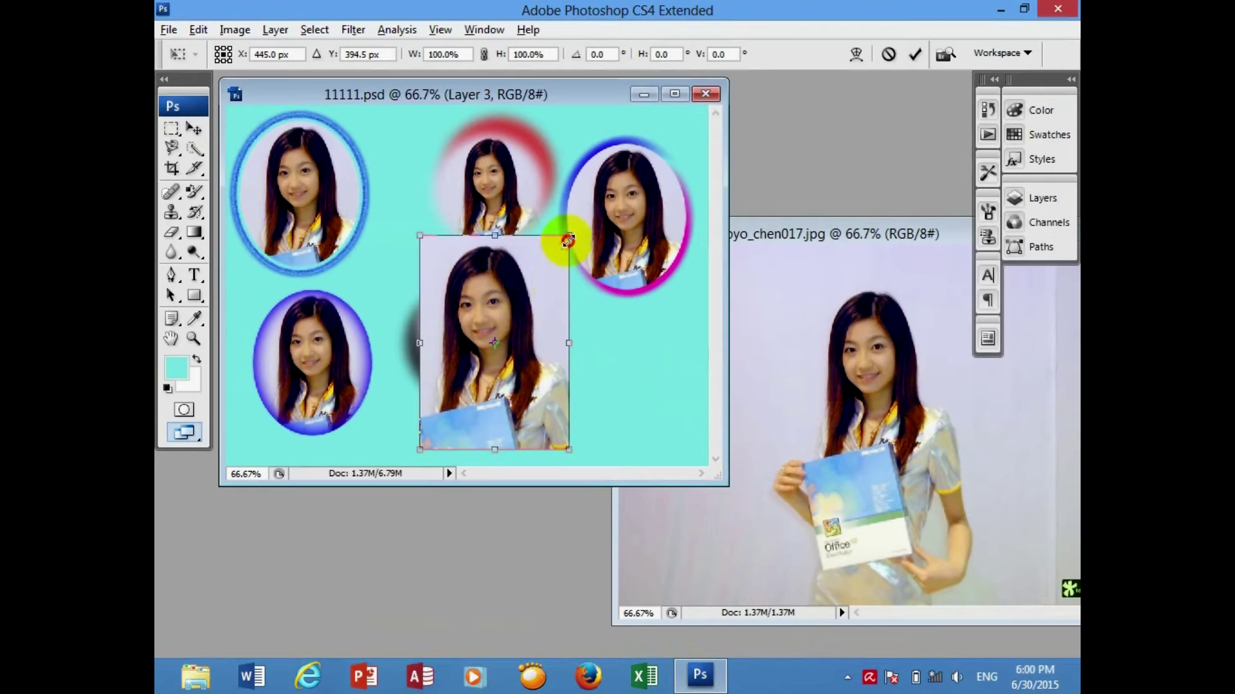
left_click_drag(568, 240, 540, 289)
left_click_drag(499, 378, 561, 418)
key("Return")
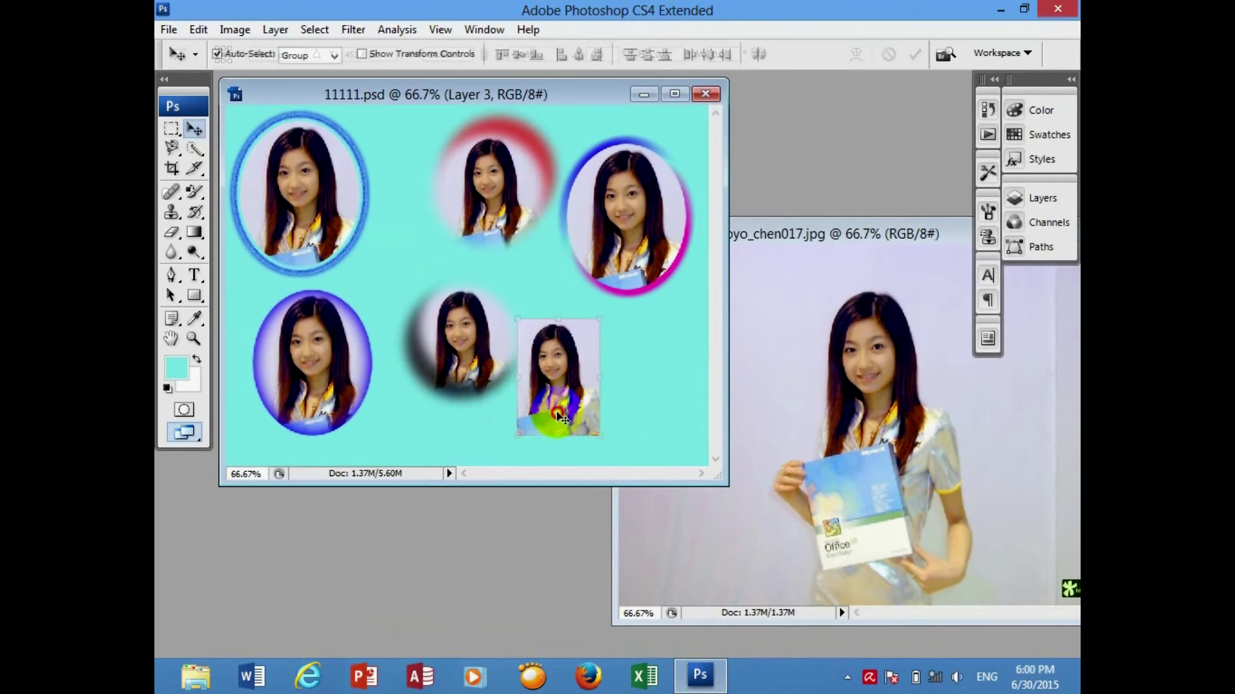
- Copy a second rectangular crop into the canvas as Layer 4 and scale it down
left_click(877, 434)
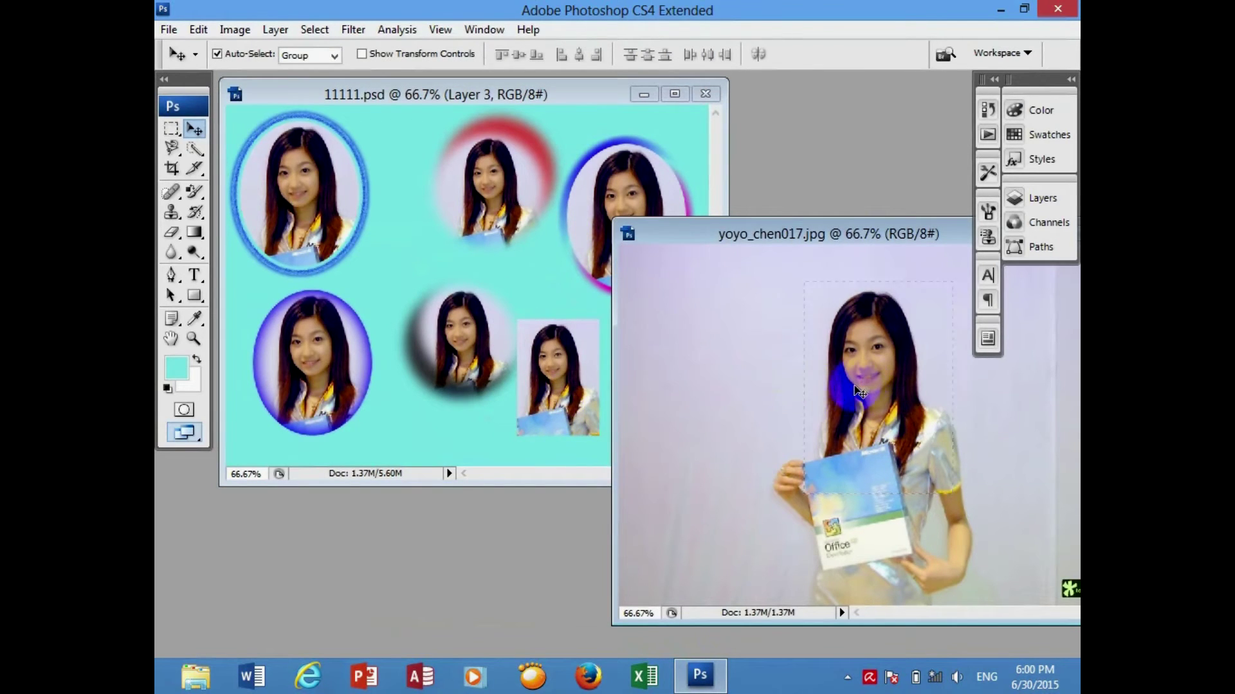
left_click(171, 128)
mouse_move(772, 281)
left_mouse_down()
mouse_move(811, 305)
mouse_move(928, 468)
left_mouse_up()
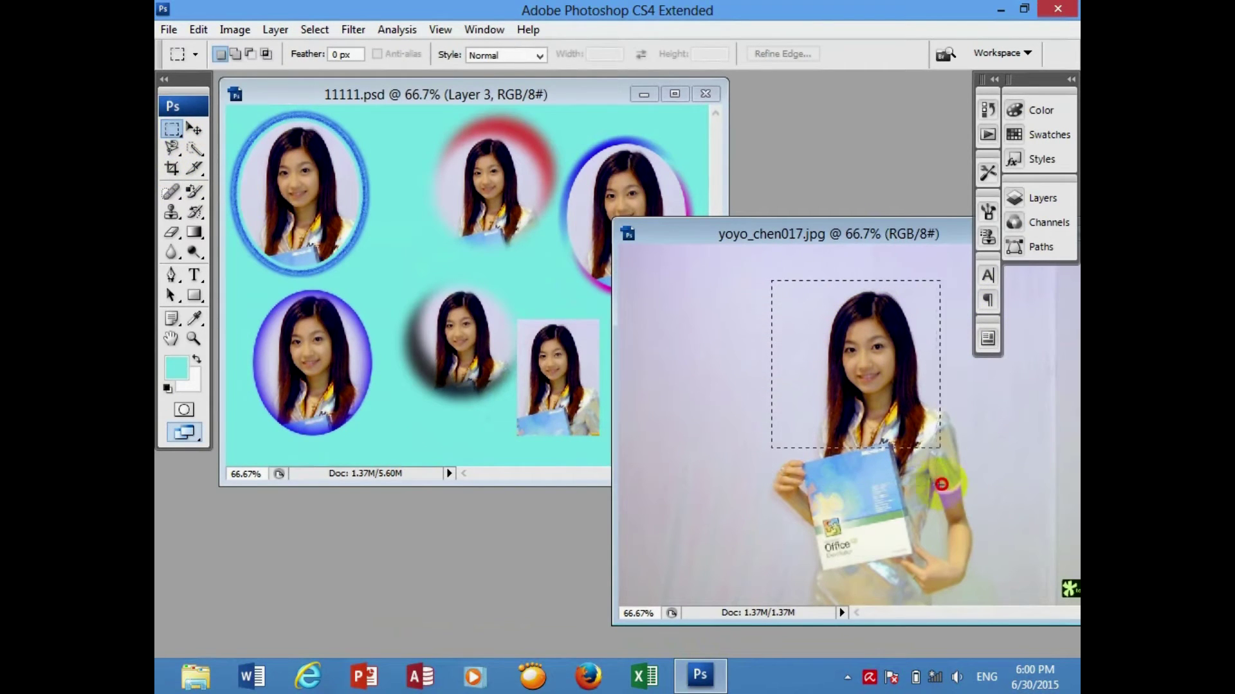
left_click(193, 129)
mouse_move(714, 293)
left_mouse_down()
mouse_move(670, 359)
mouse_move(653, 327)
left_mouse_up()
key("ctrl+t")
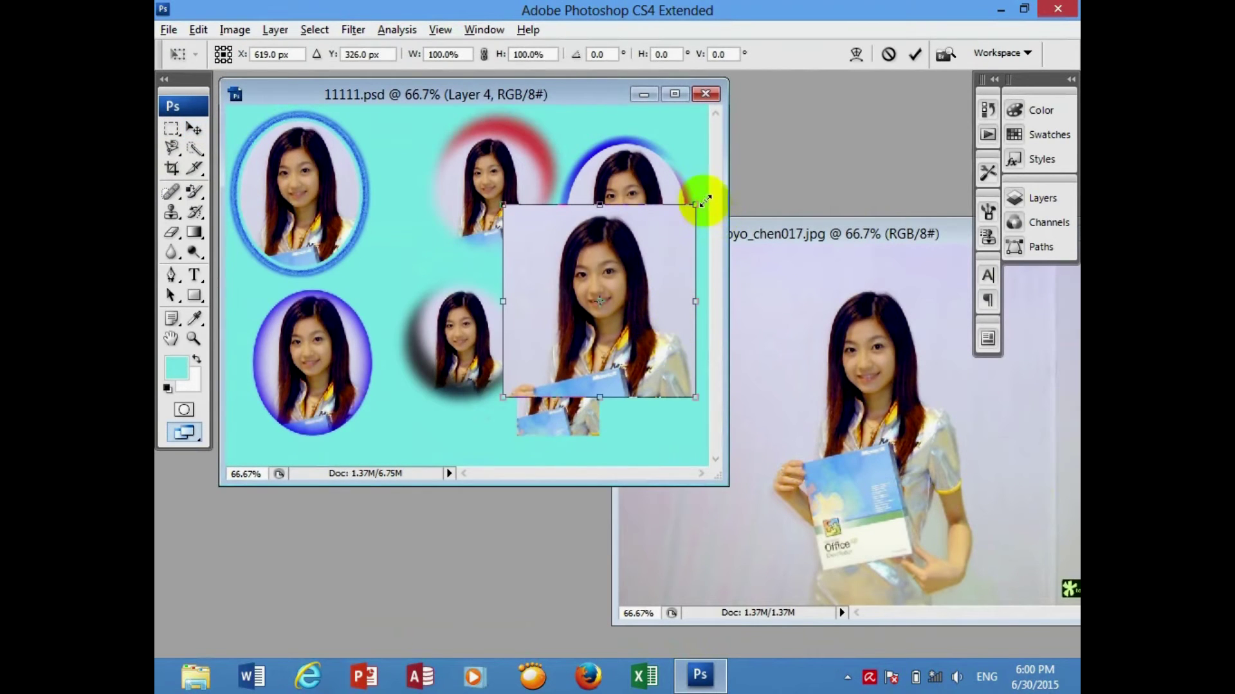
left_click_drag(704, 201, 664, 239)
mouse_move(599, 367)
left_mouse_down()
mouse_move(521, 378)
mouse_move(540, 353)
left_mouse_up()
key("Return")
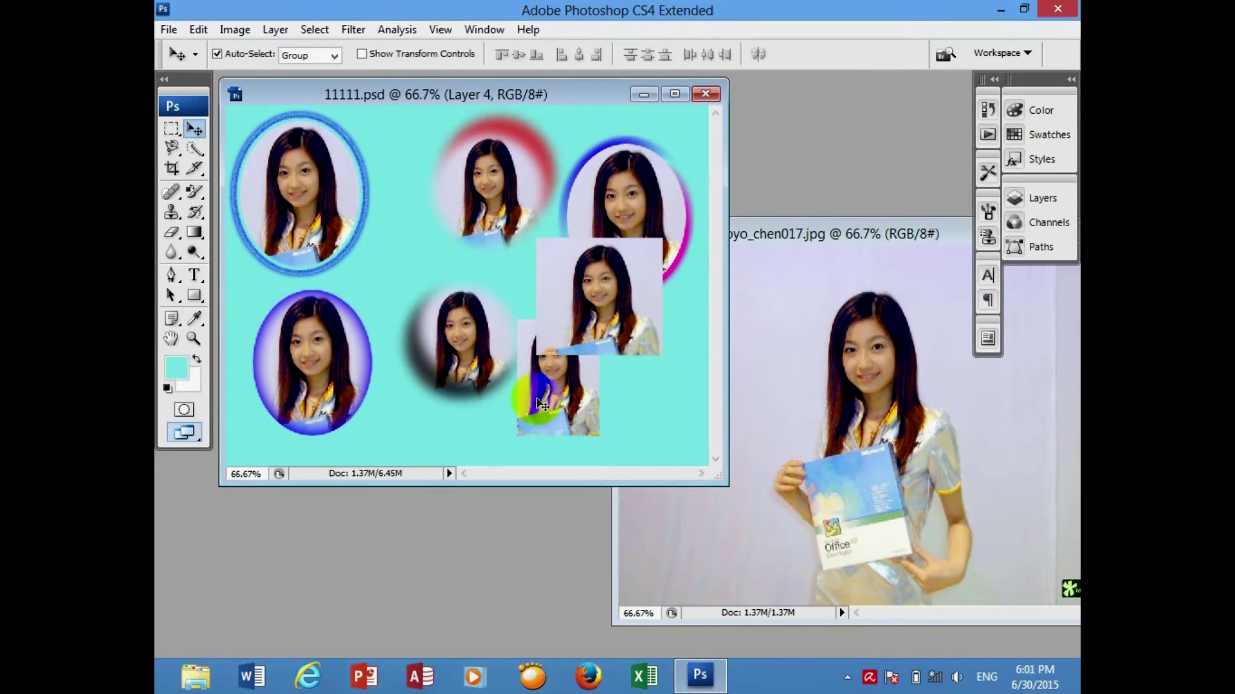
- Arrange the vignette circle and both rectangular crops, and minimize the source photo window
left_click_drag(445, 343, 399, 288)
left_click_drag(586, 418, 499, 436)
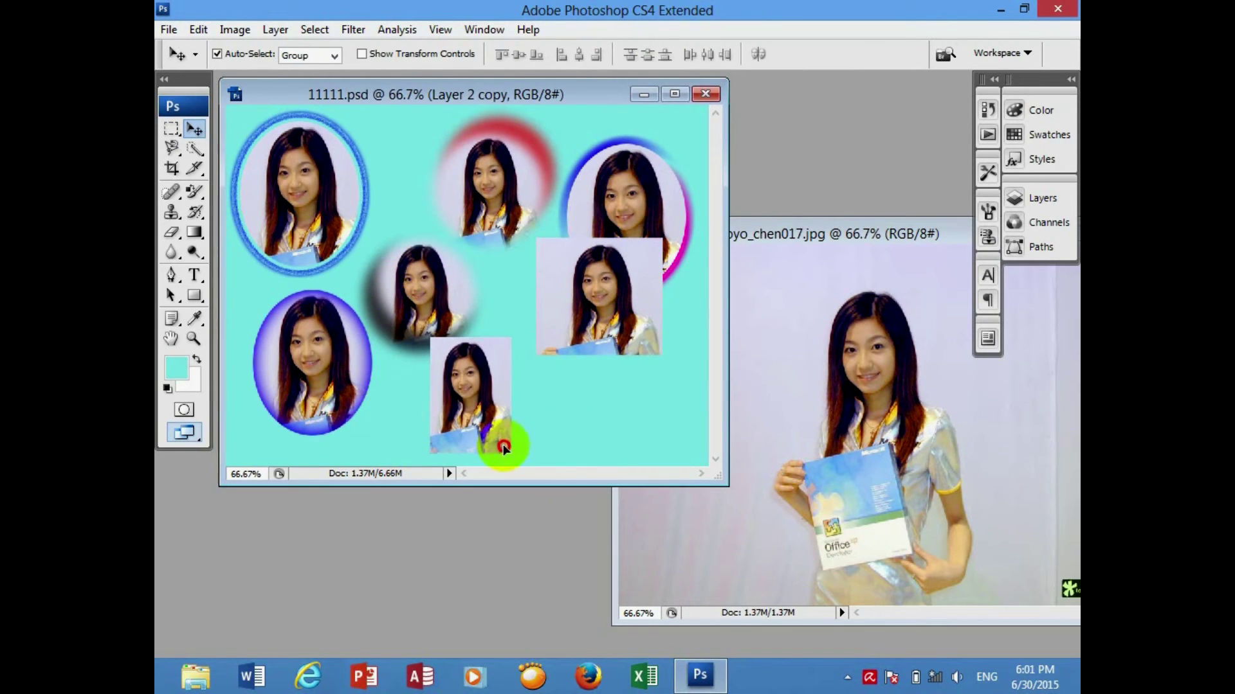
left_click_drag(613, 357, 640, 437)
left_click(836, 235)
left_click_drag(836, 235, 554, 245)
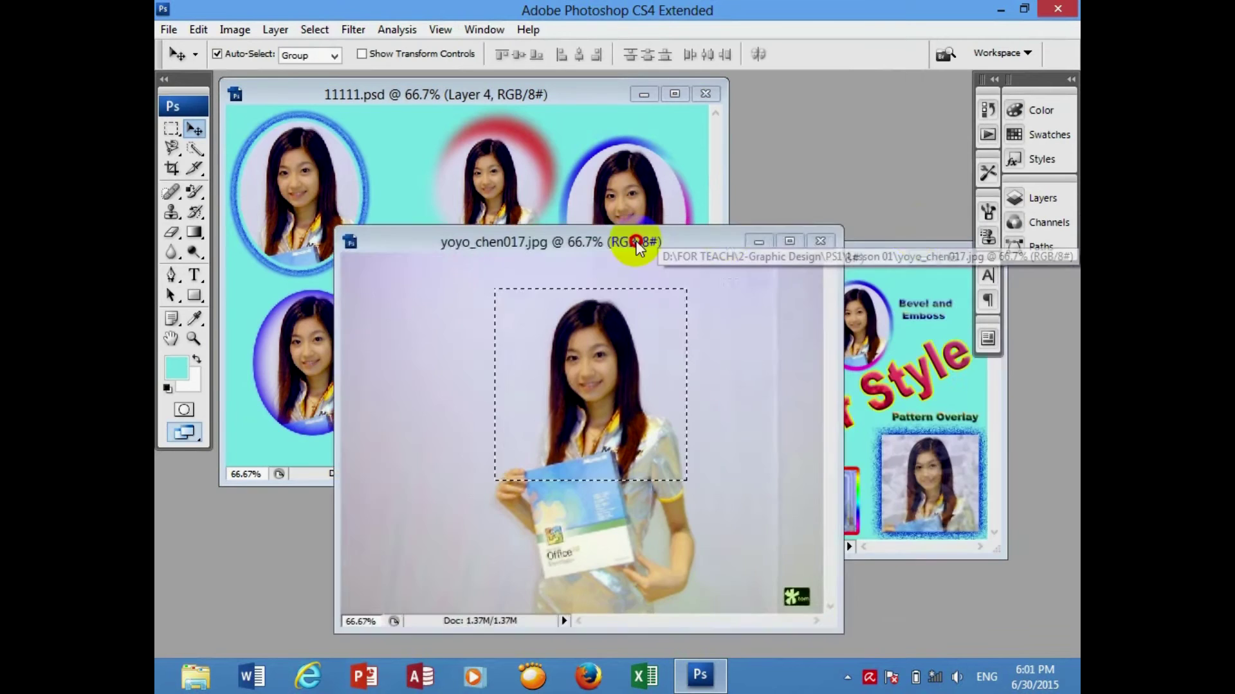
left_click(755, 243)
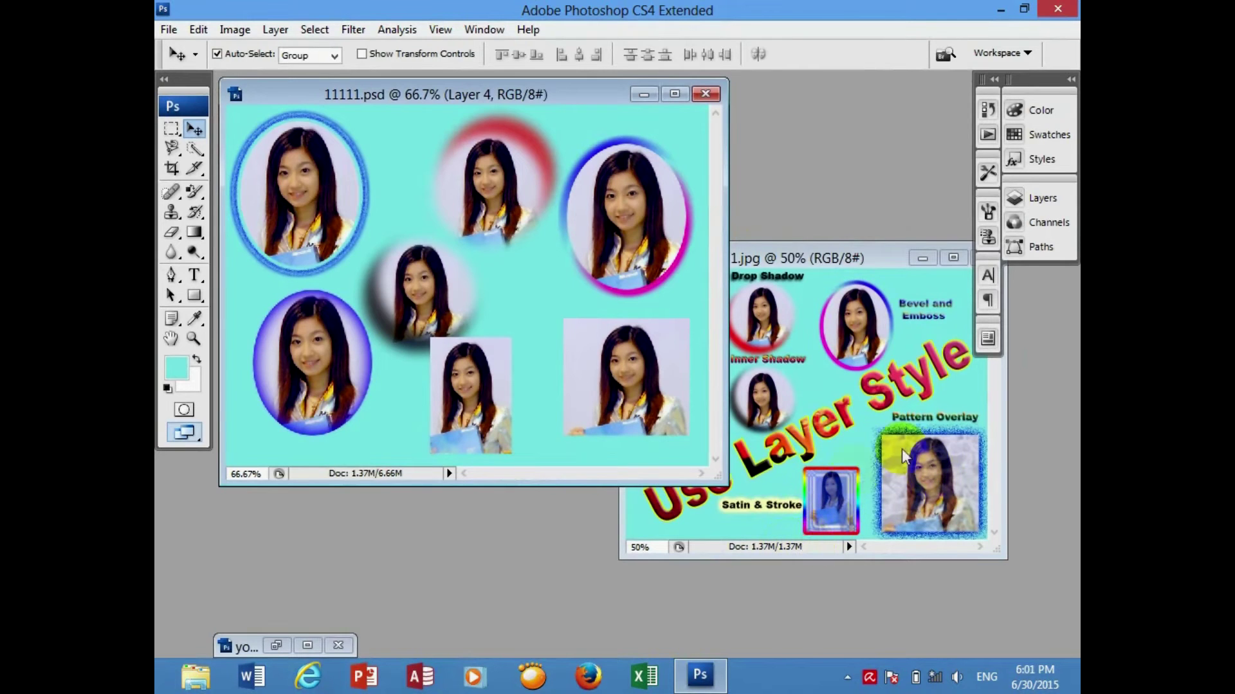
left_click(463, 396)
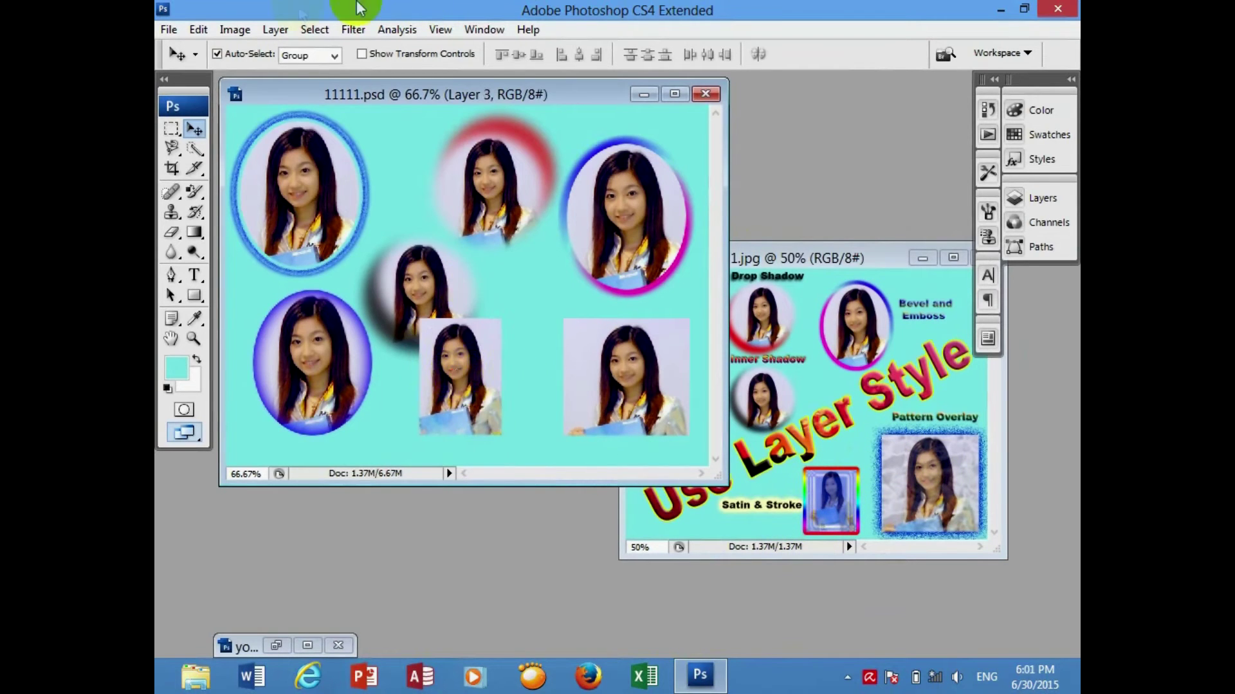
- Add a Satin style to the framed photo with a vivid red colour
left_click(275, 29)
mouse_move(299, 126)
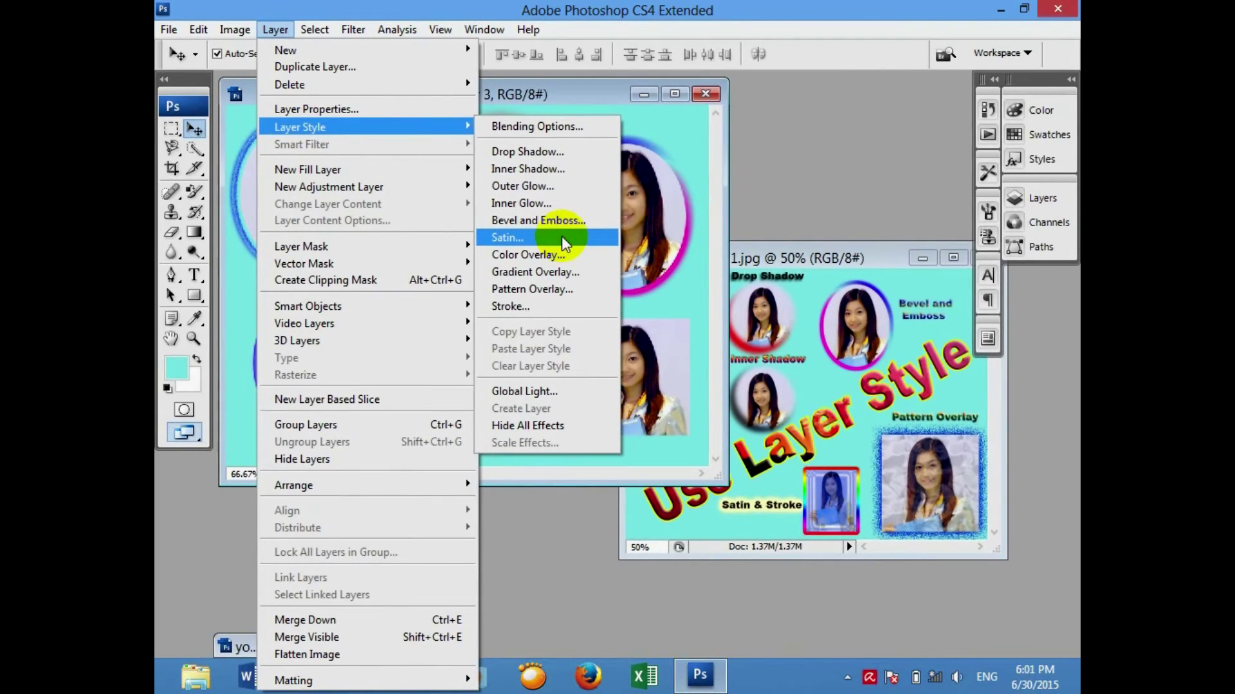
left_click(562, 239)
mouse_move(524, 113)
left_mouse_down()
mouse_move(707, 54)
mouse_move(796, 5)
left_mouse_up()
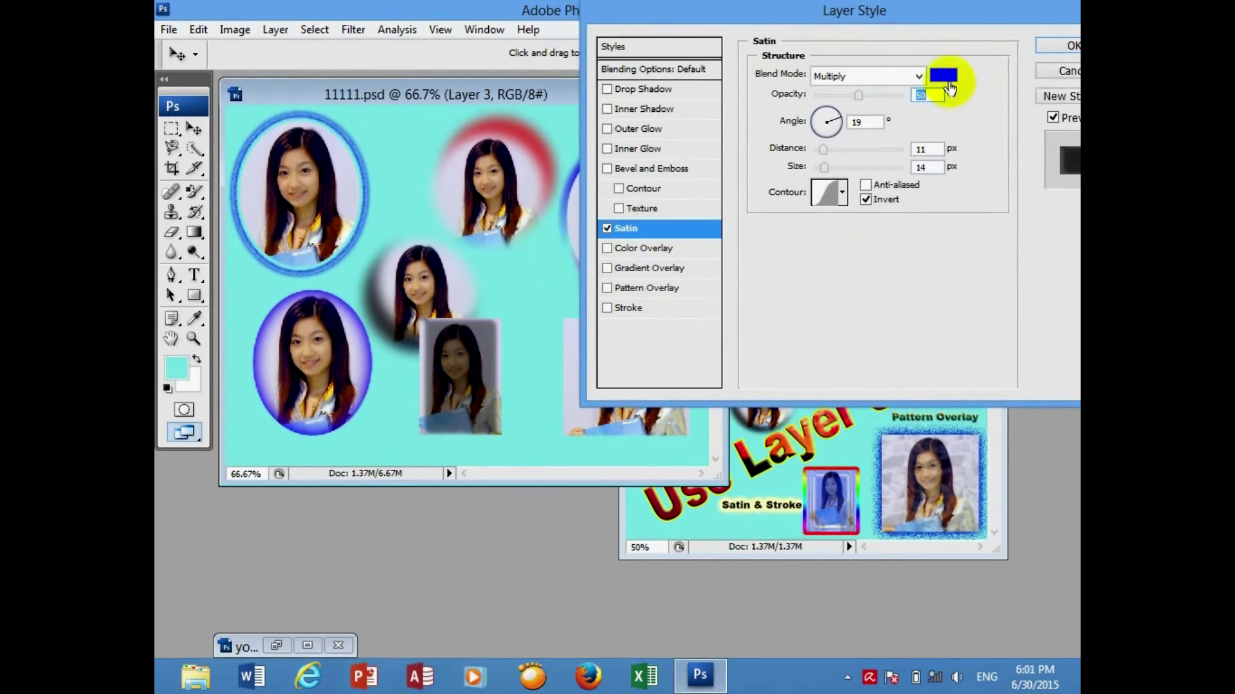
left_click(944, 75)
left_click(635, 166)
left_click(587, 171)
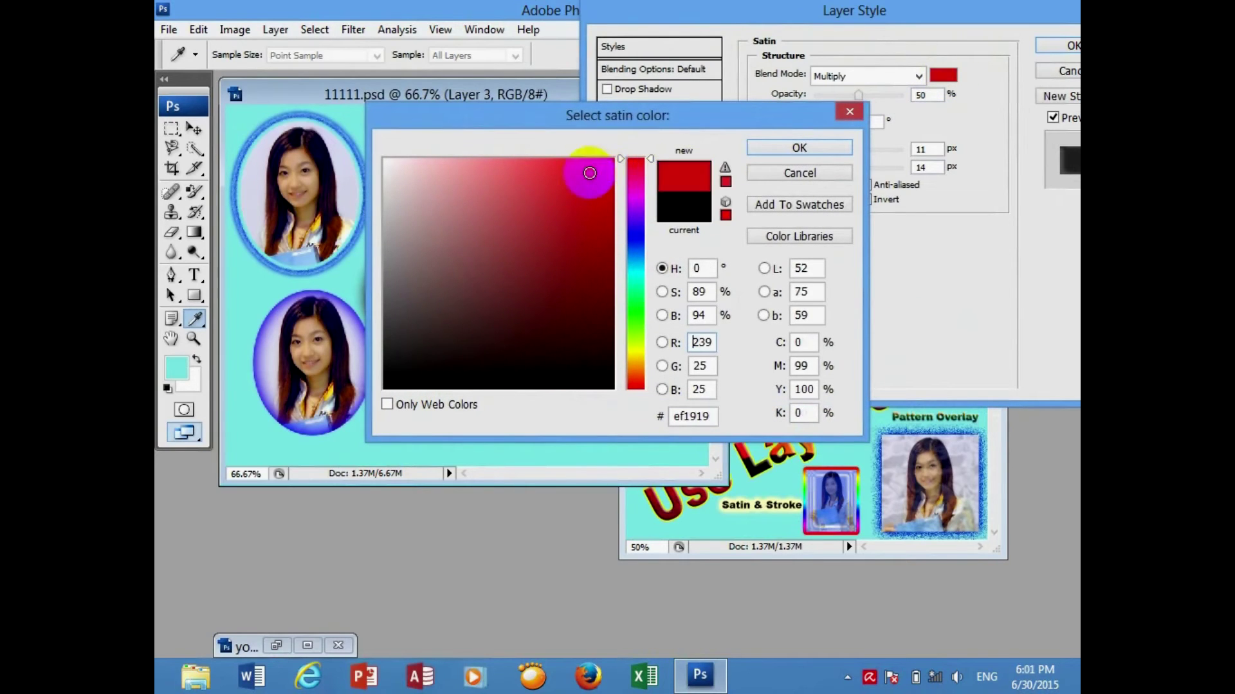
left_click(788, 148)
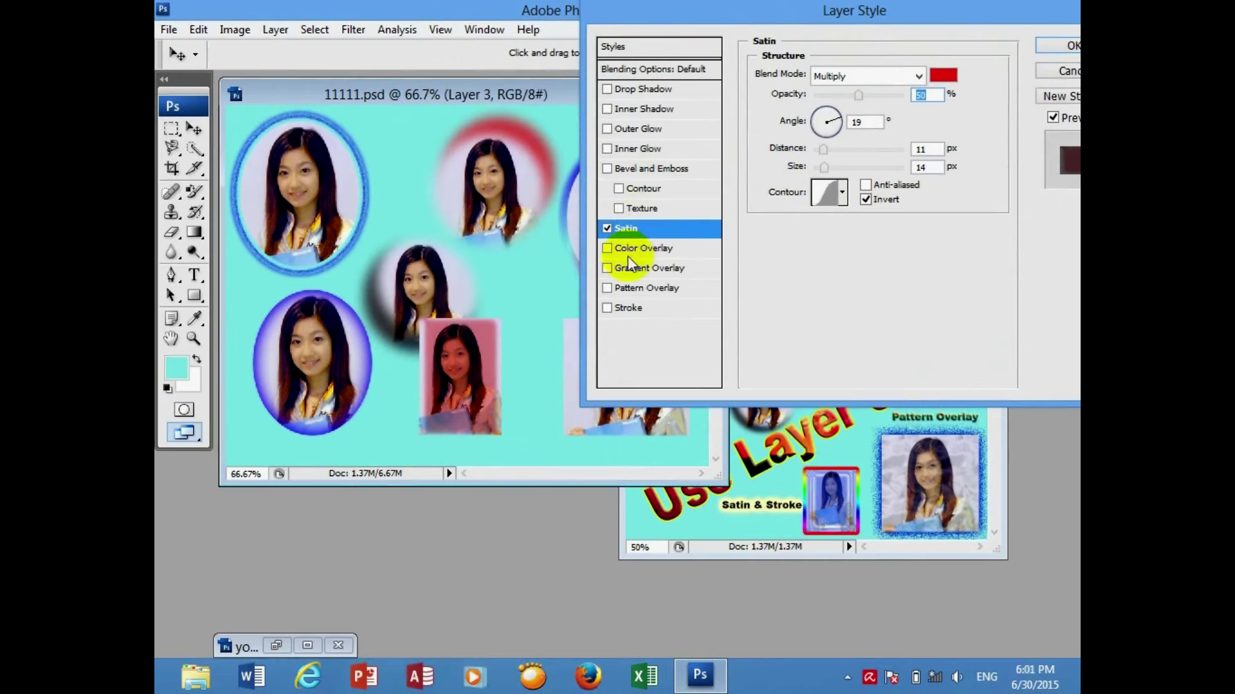
- Try a colour overlay, drop it, and choose a different Satin contour preset
left_click(605, 228)
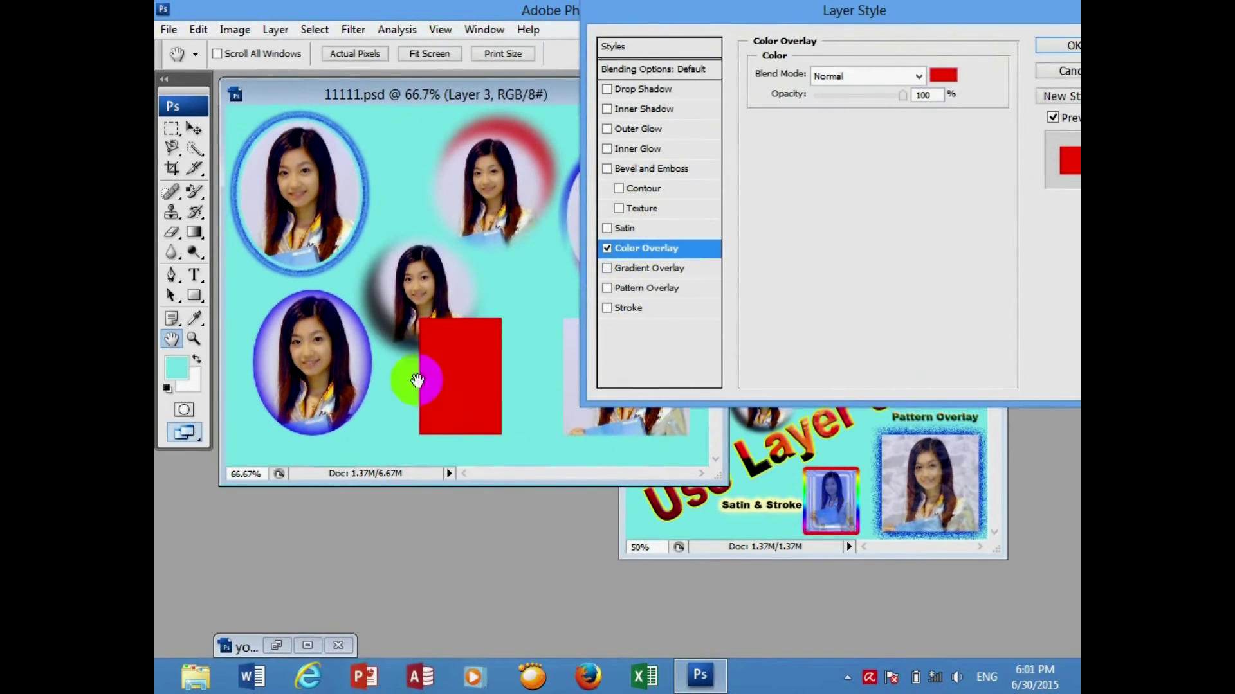
left_click(607, 248)
left_click(623, 229)
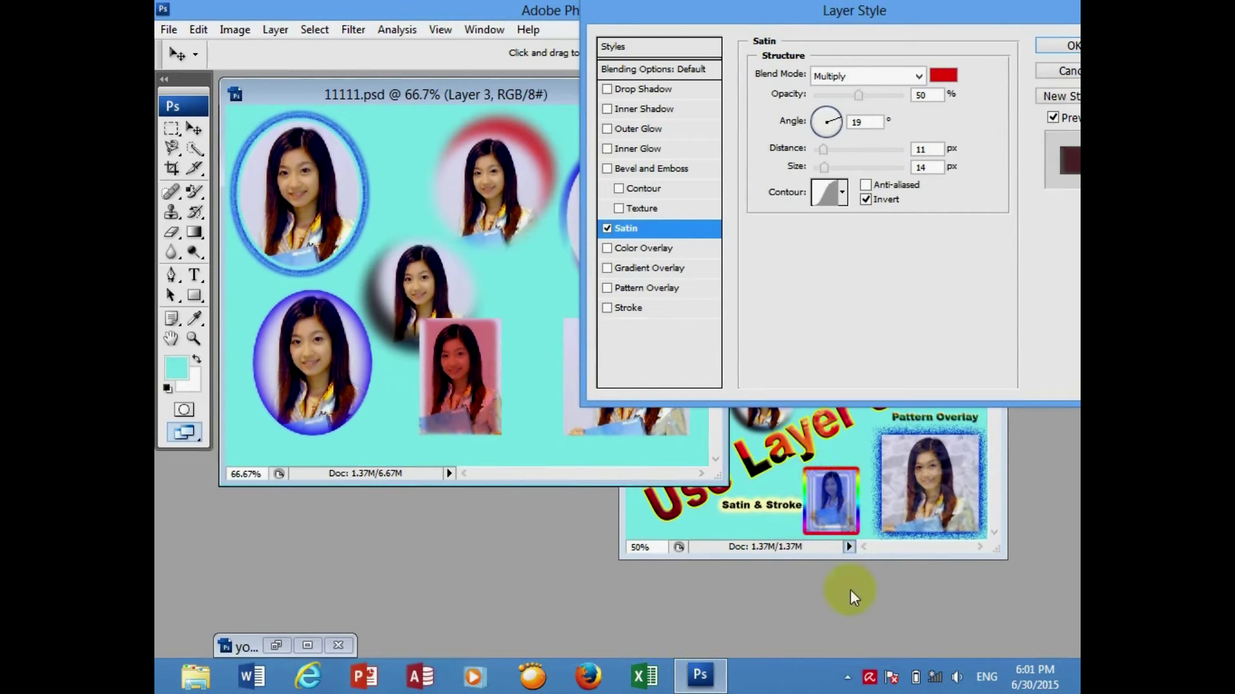
left_click(842, 191)
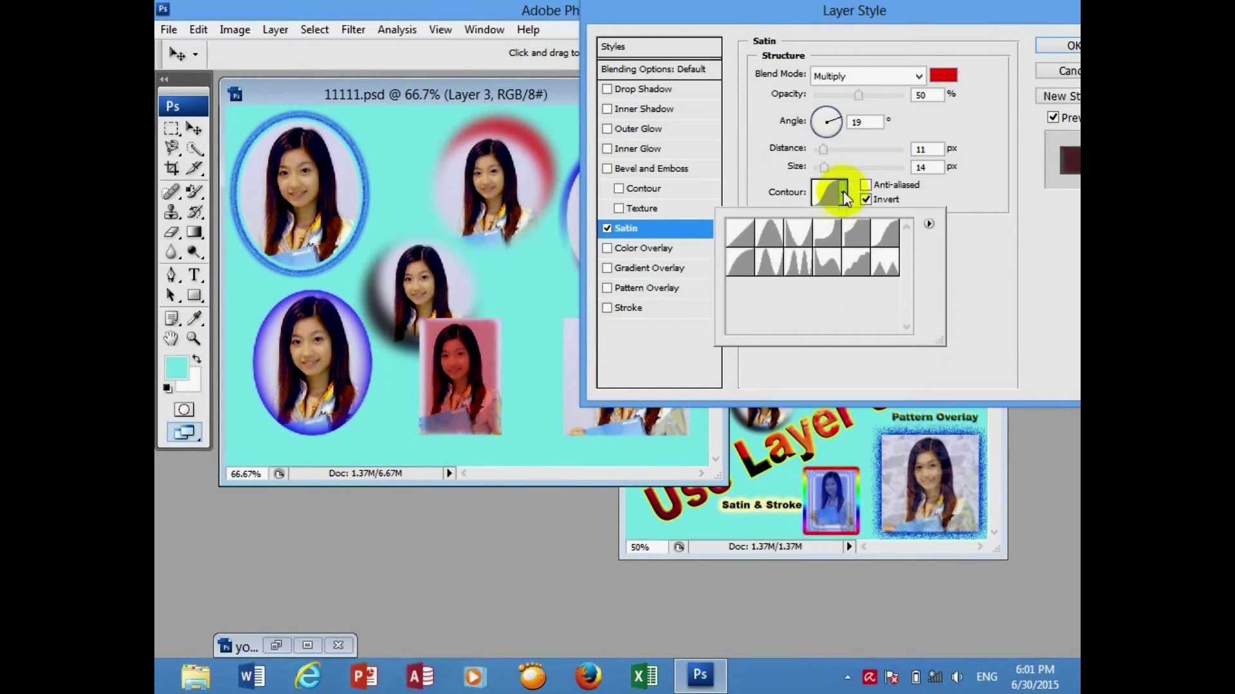
left_click(807, 265)
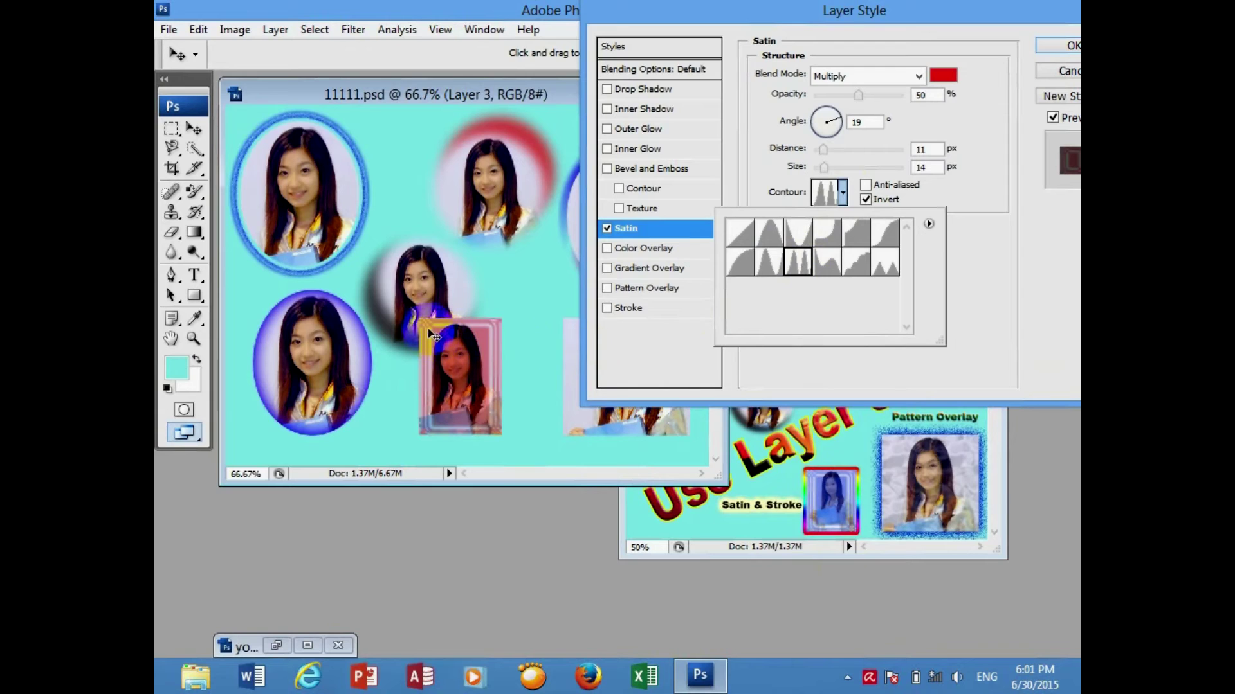
- Change the satin colour to blue and reposition the tint lower on the photo
left_click(943, 75)
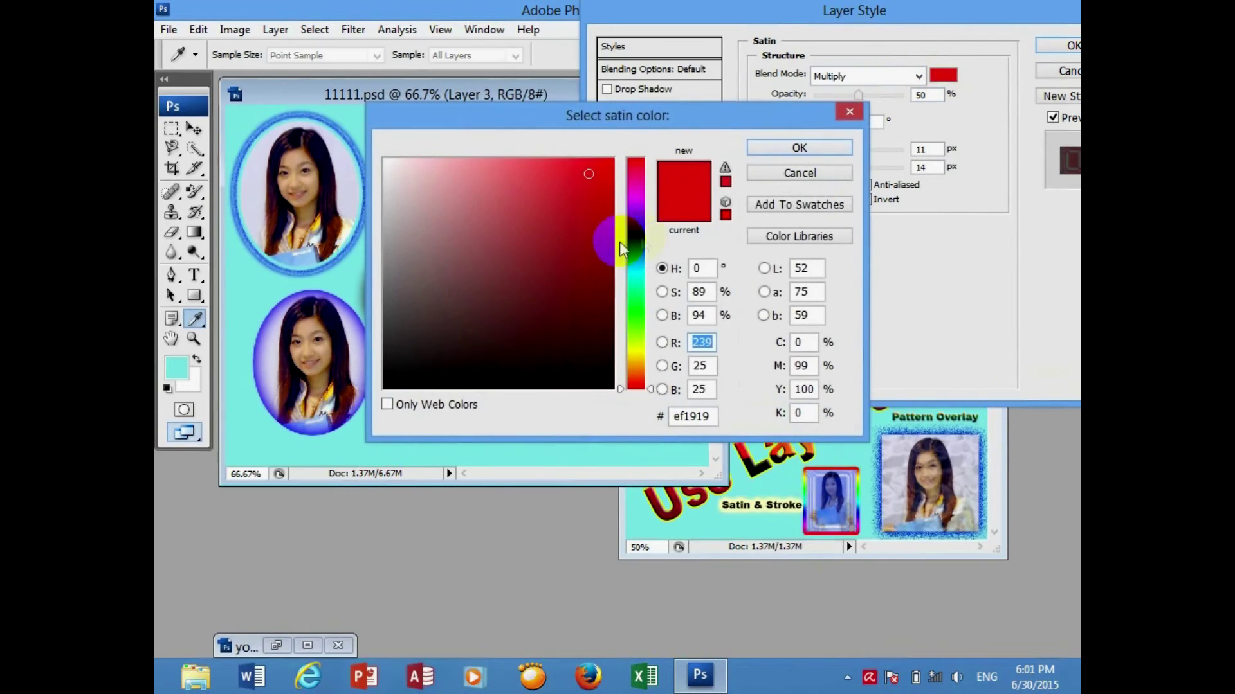
left_click_drag(631, 250, 629, 230)
left_click(799, 148)
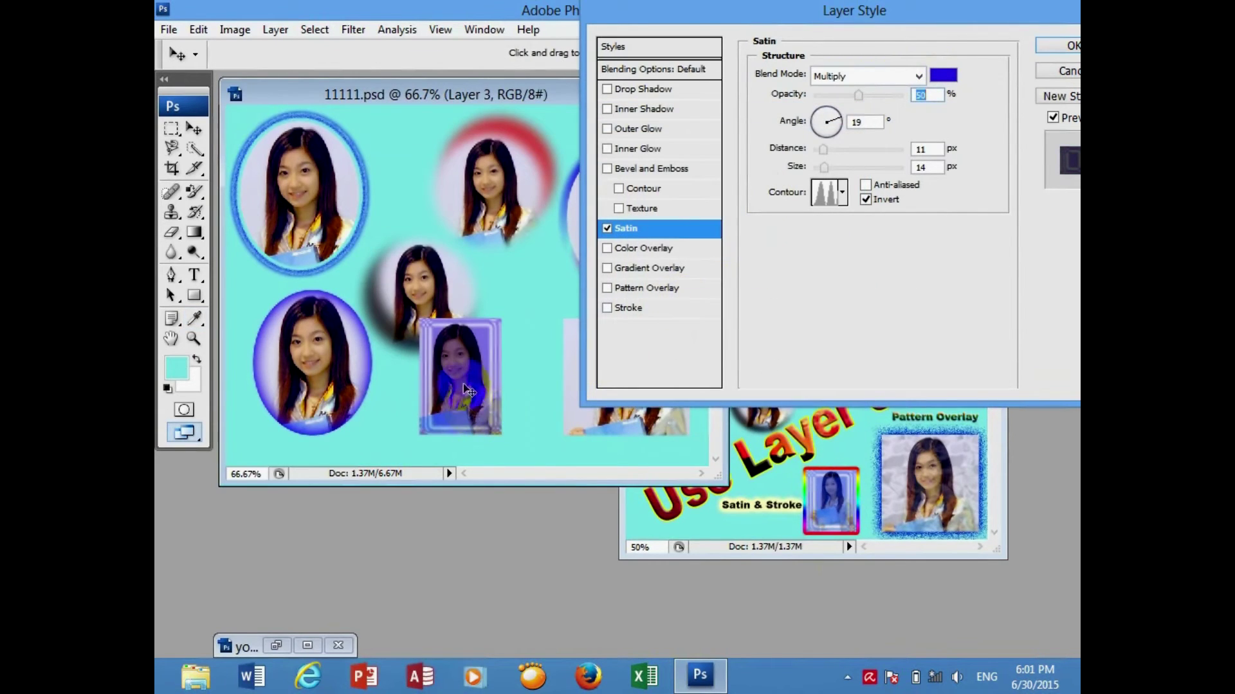
left_click_drag(471, 365, 484, 416)
left_click_drag(814, 466, 845, 546)
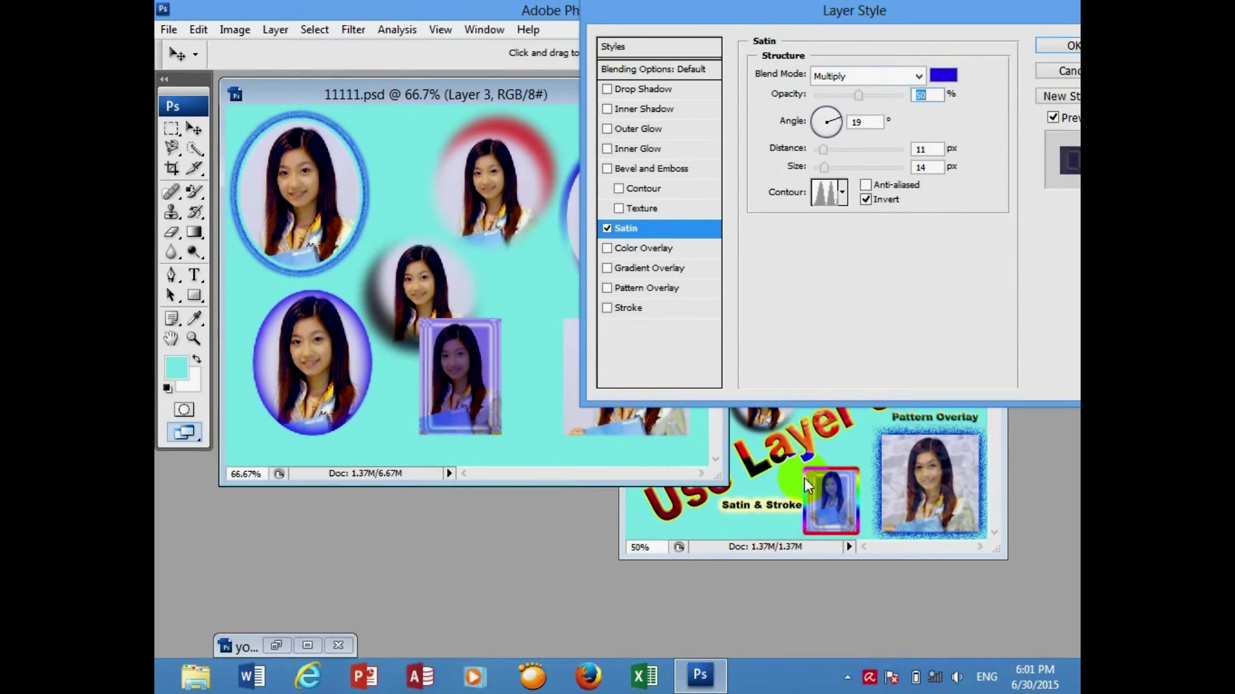
left_click(627, 308)
- Make the stroke 16 px with a Gradient fill using the rainbow Spectrum preset
left_click_drag(470, 320, 514, 317)
left_click_drag(819, 75, 829, 76)
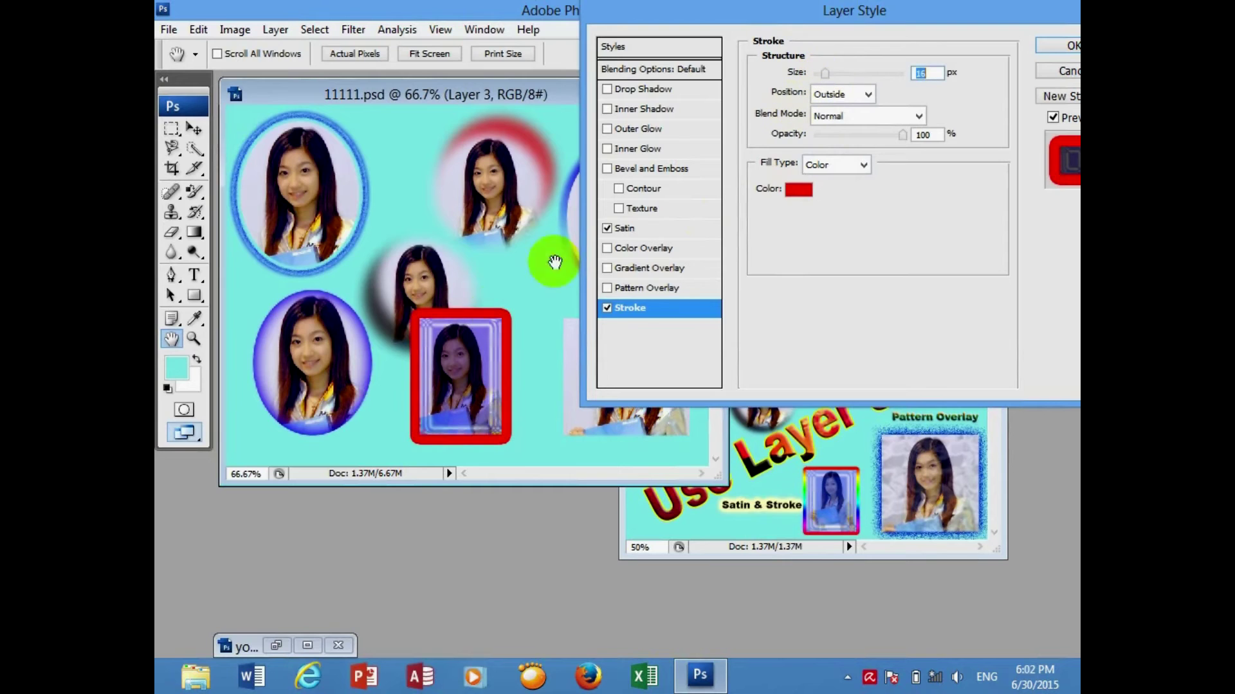
left_click(797, 190)
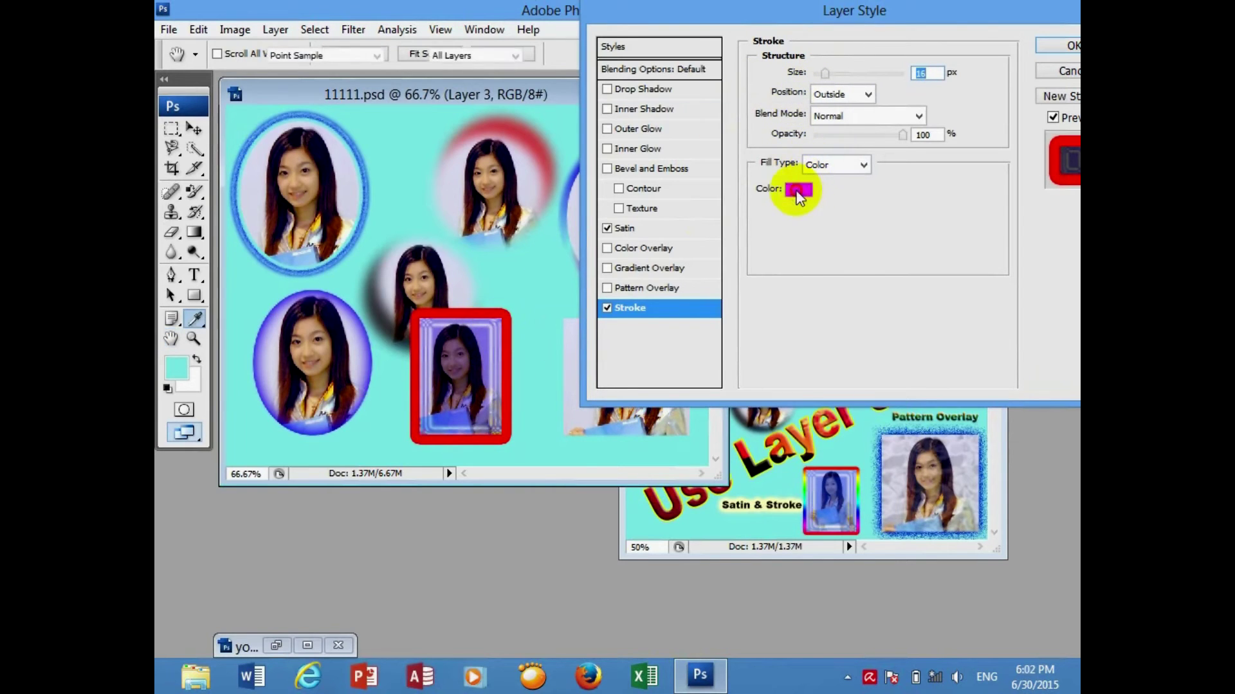
left_click(814, 174)
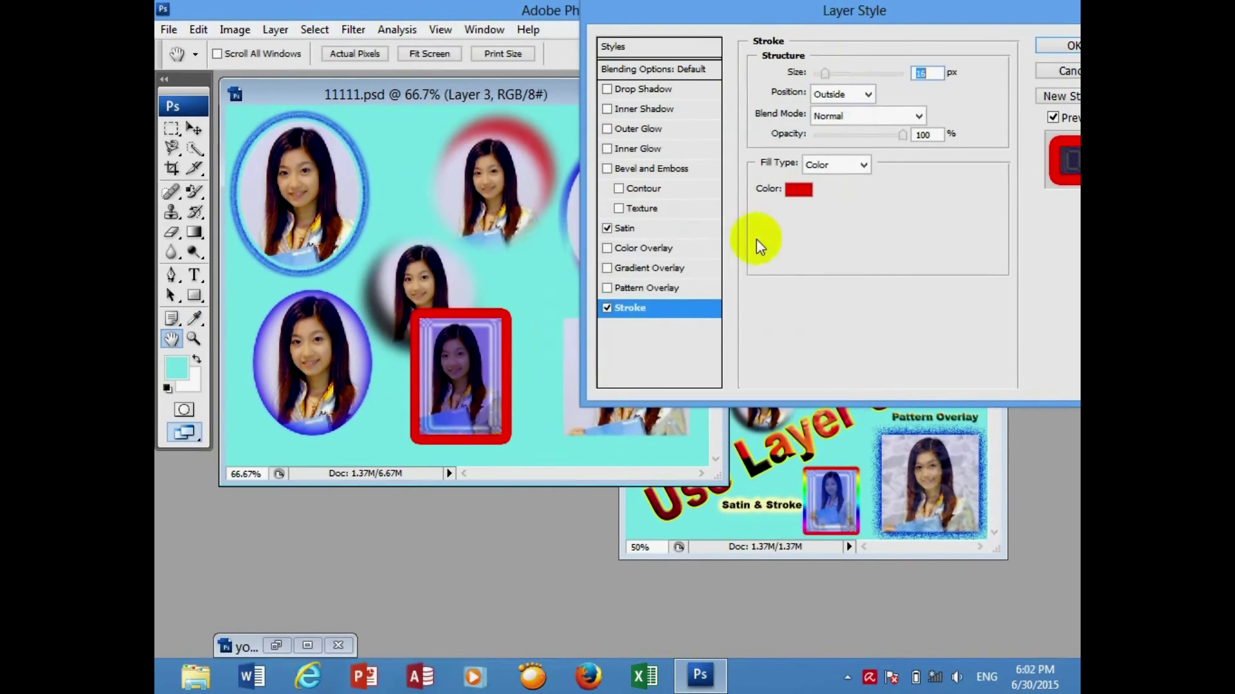
left_click(866, 165)
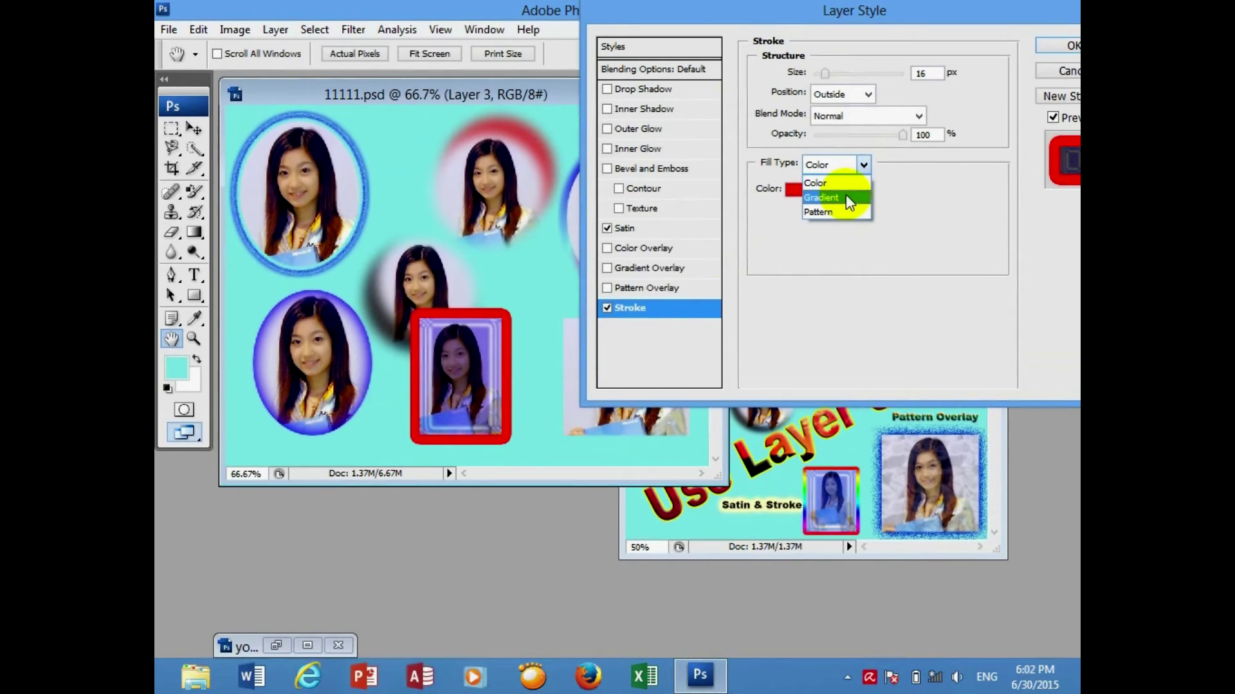
left_click(846, 194)
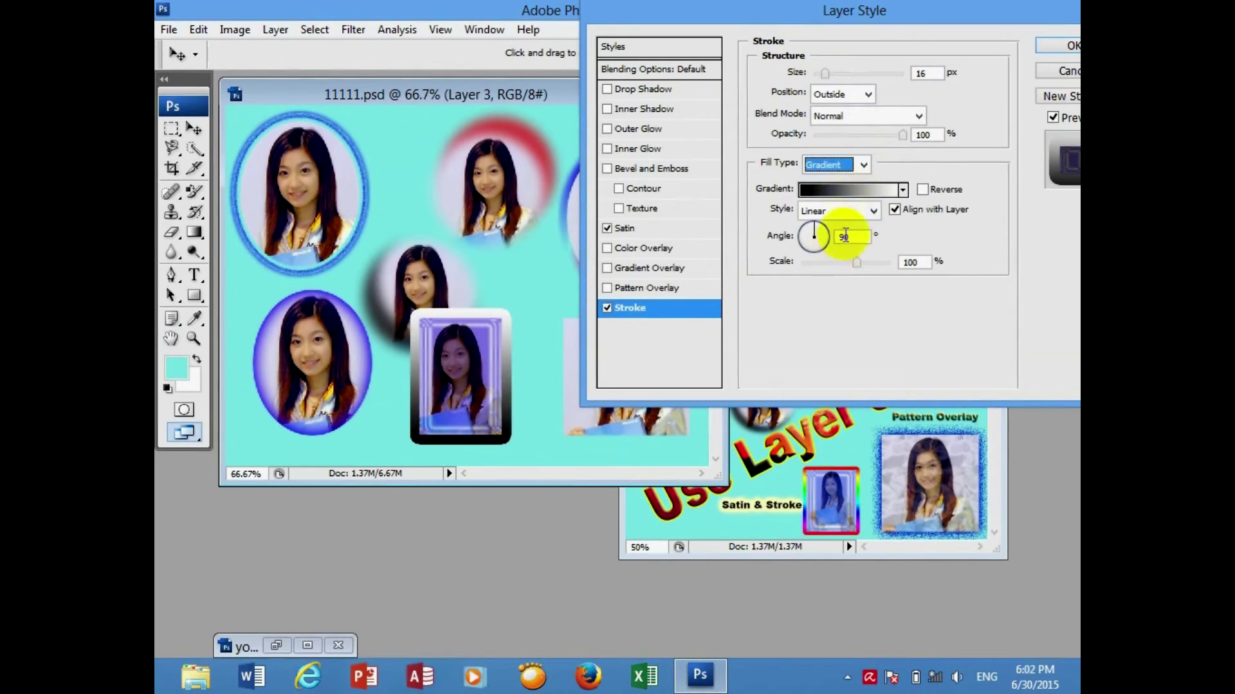
left_click(860, 163)
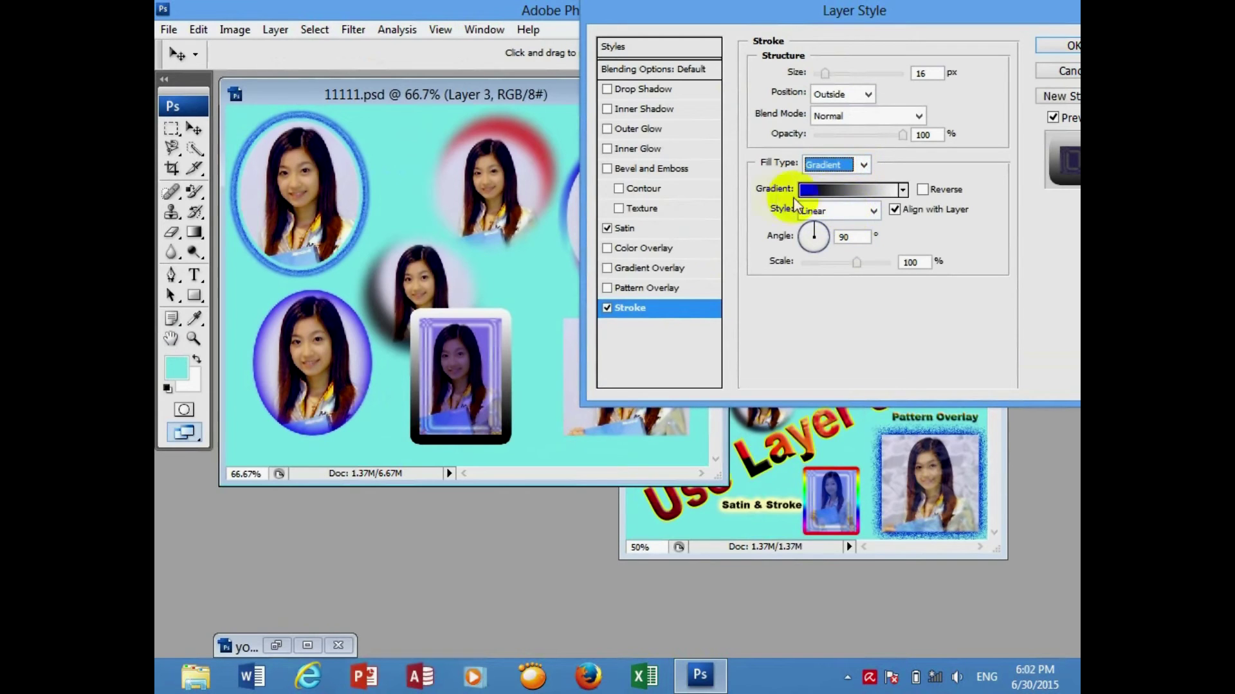
left_click(860, 190)
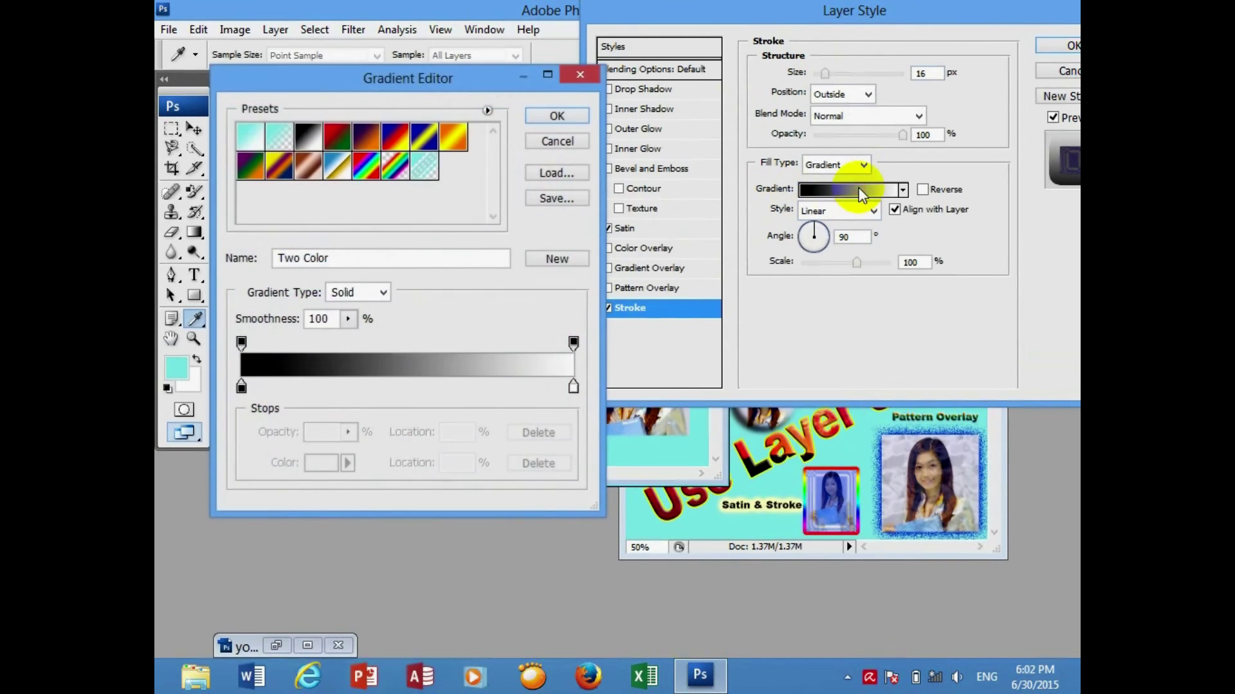
left_click(365, 166)
left_click(557, 116)
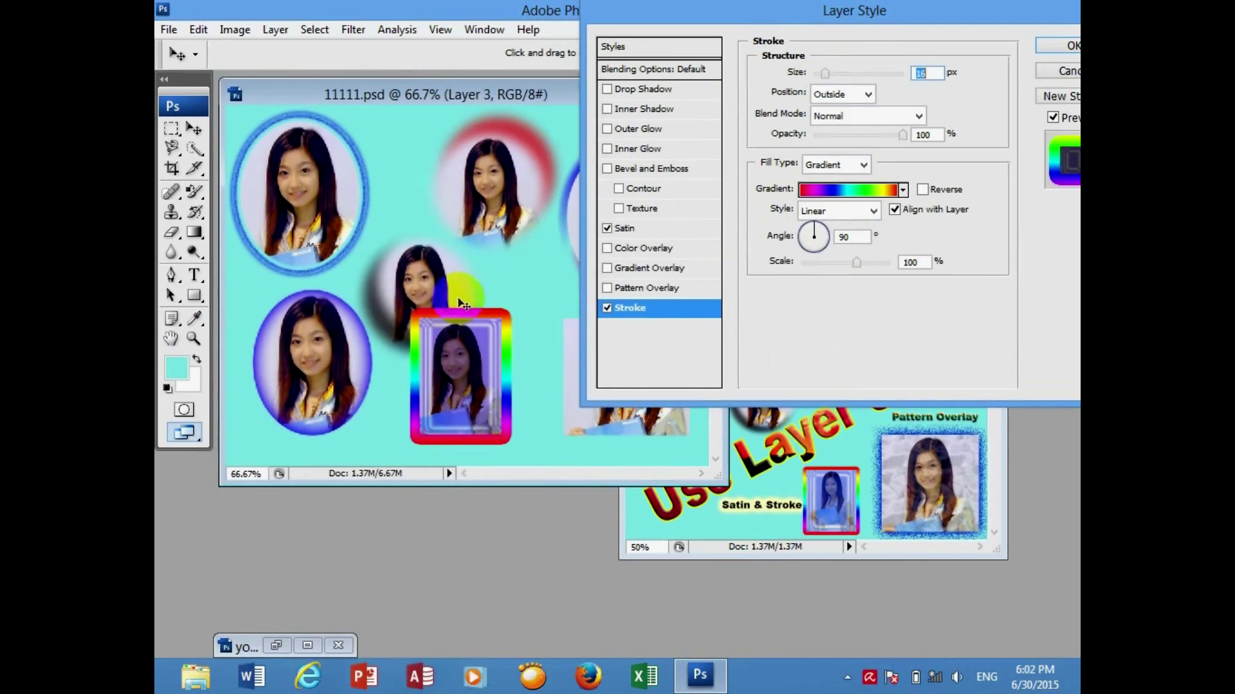
- Try pattern fills, revert to the rainbow gradient, thin the stroke, and apply the styles
left_click(865, 165)
left_click(833, 203)
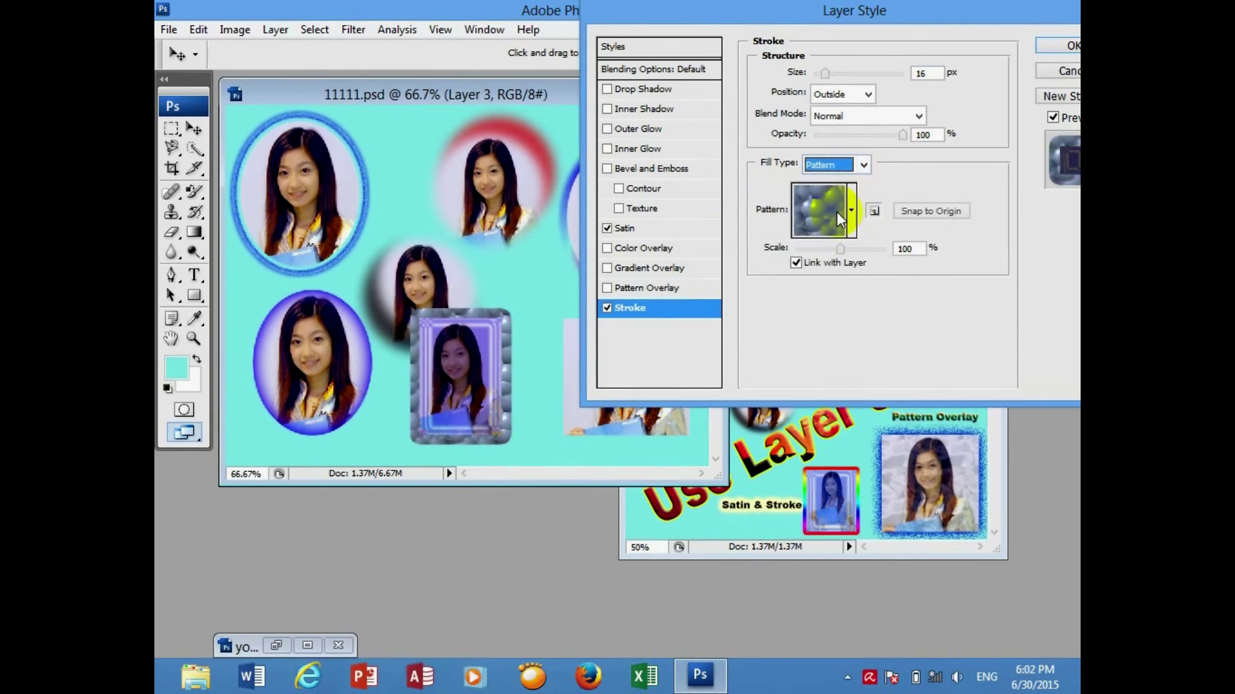
left_click(851, 212)
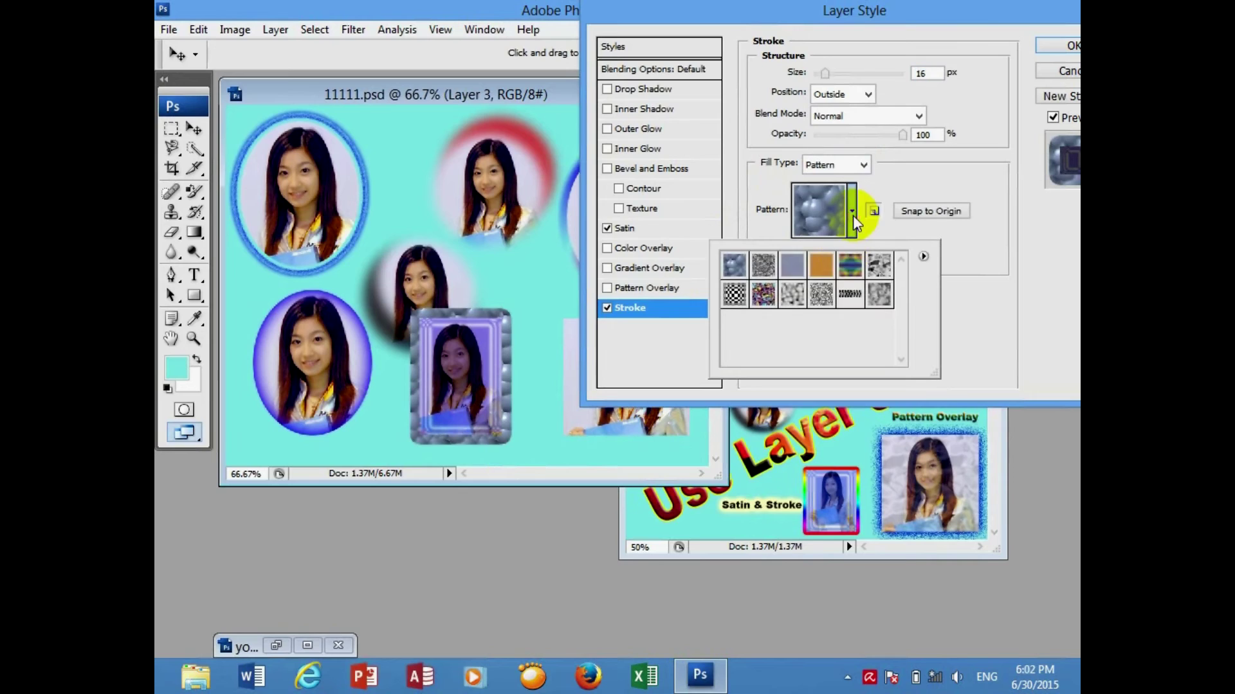
left_click(850, 265)
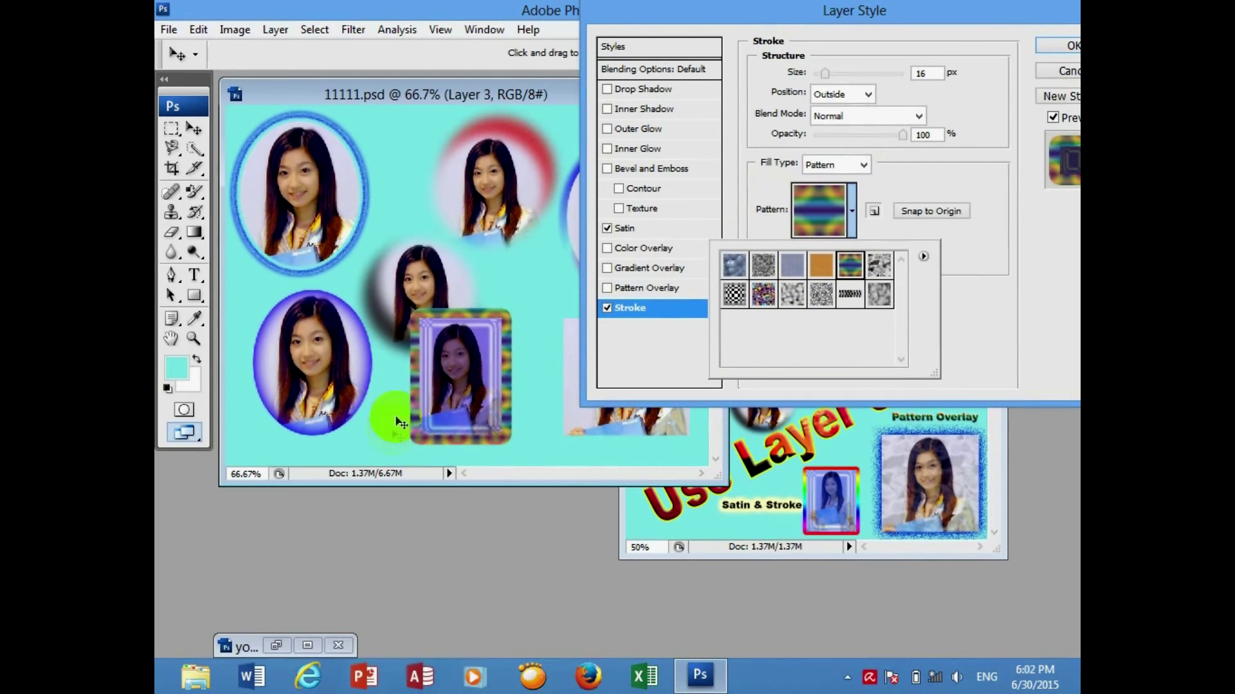
left_click(823, 296)
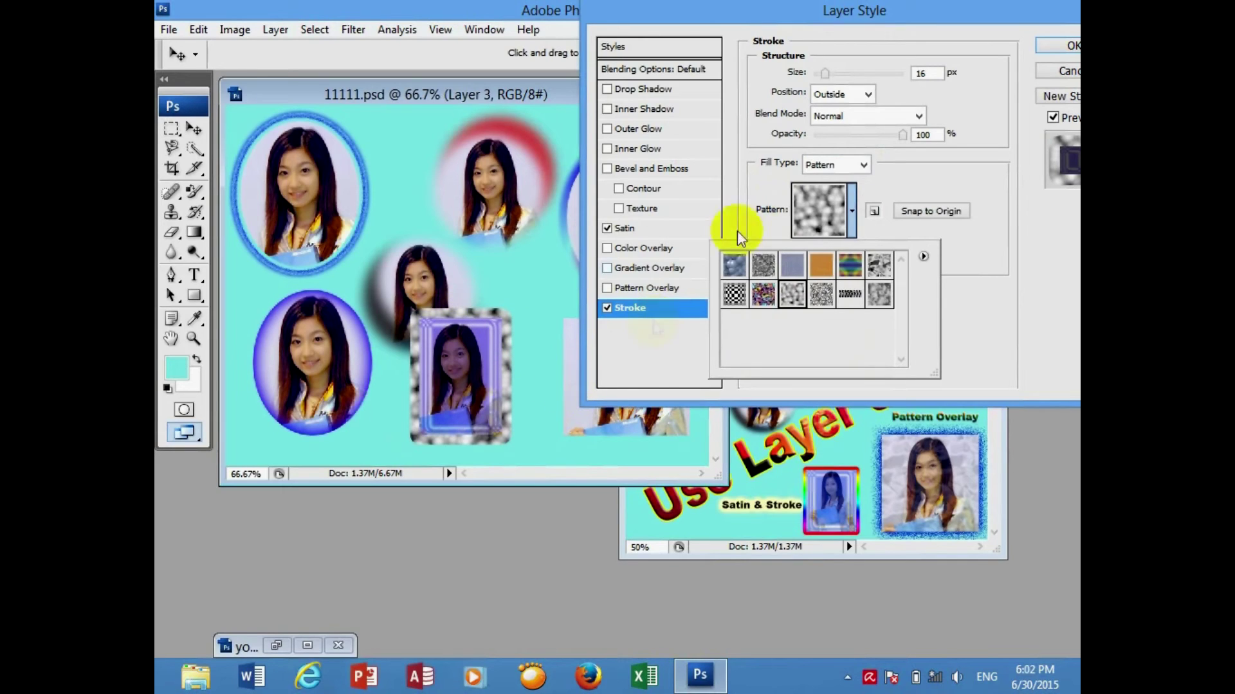
left_click(862, 165)
left_click(835, 197)
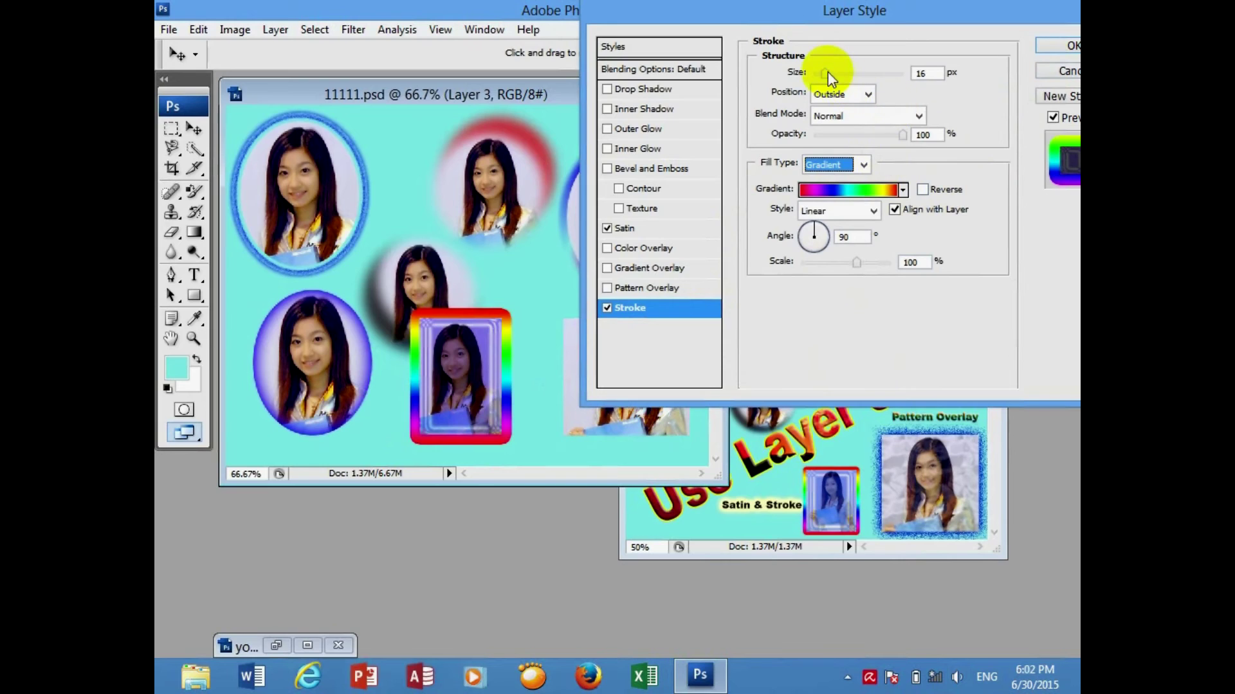
left_click_drag(825, 73, 821, 72)
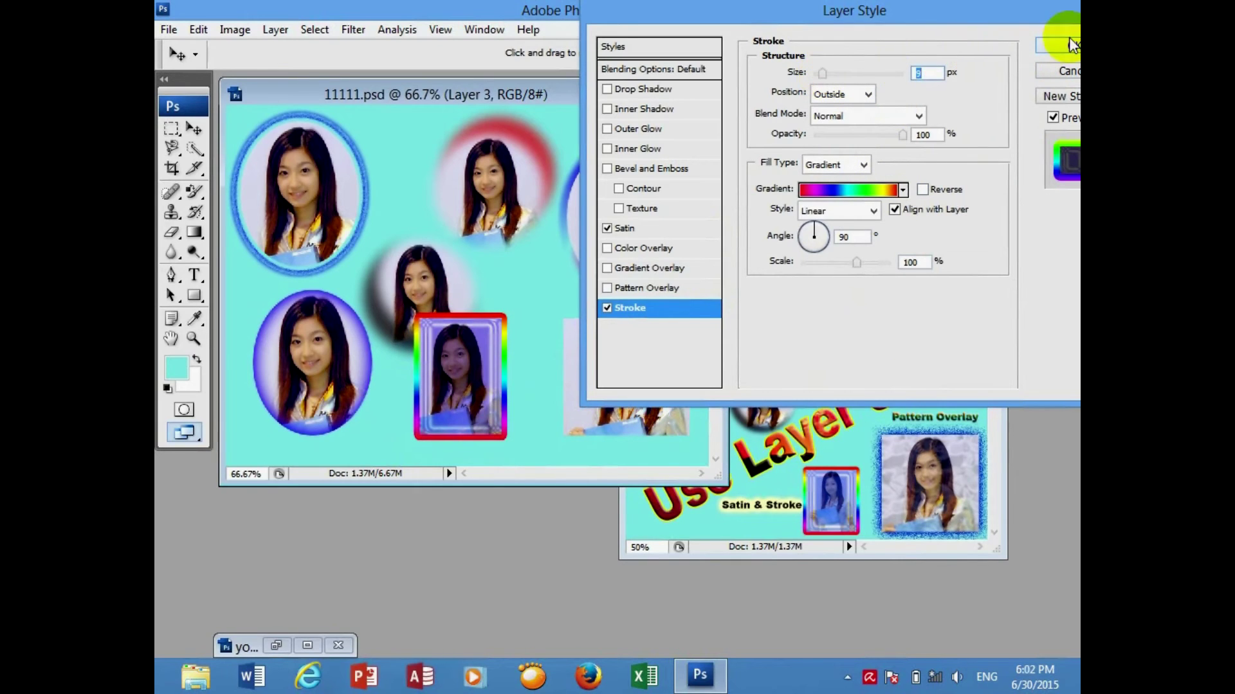
left_click(1064, 45)
left_click_drag(630, 393, 614, 382)
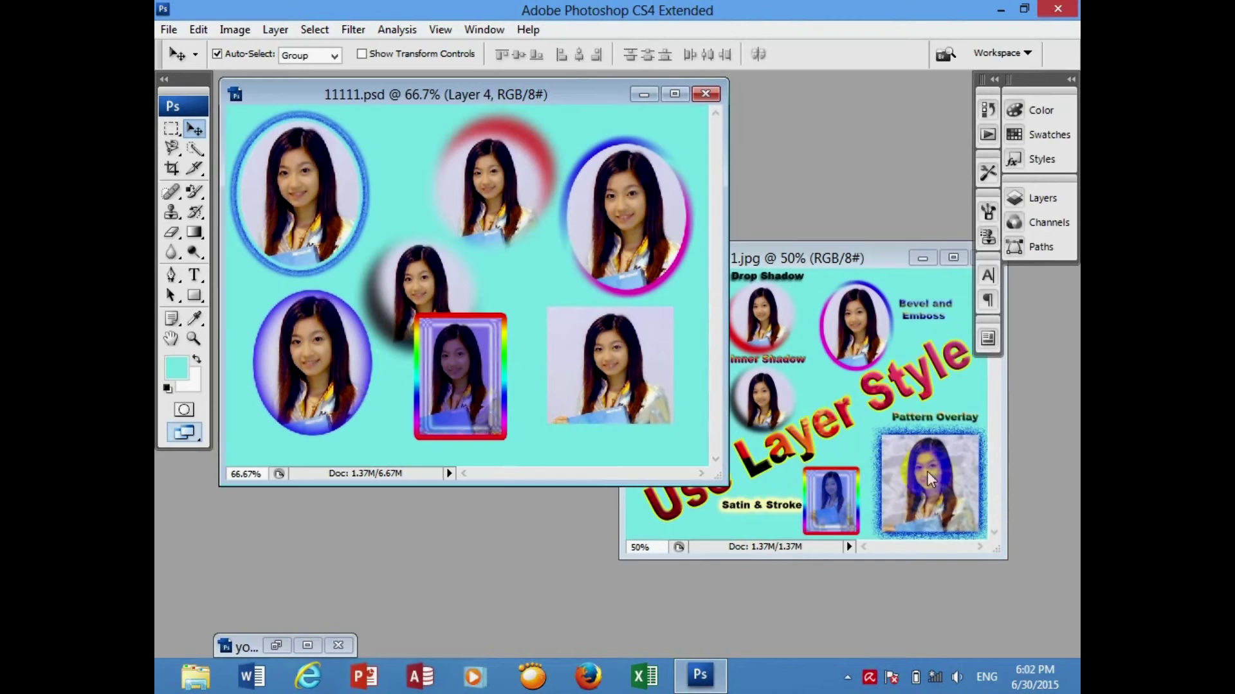
- Move the plain portrait beside the rainbow-framed photo and add a blue bubble Pattern Overlay
left_click_drag(600, 375, 567, 385)
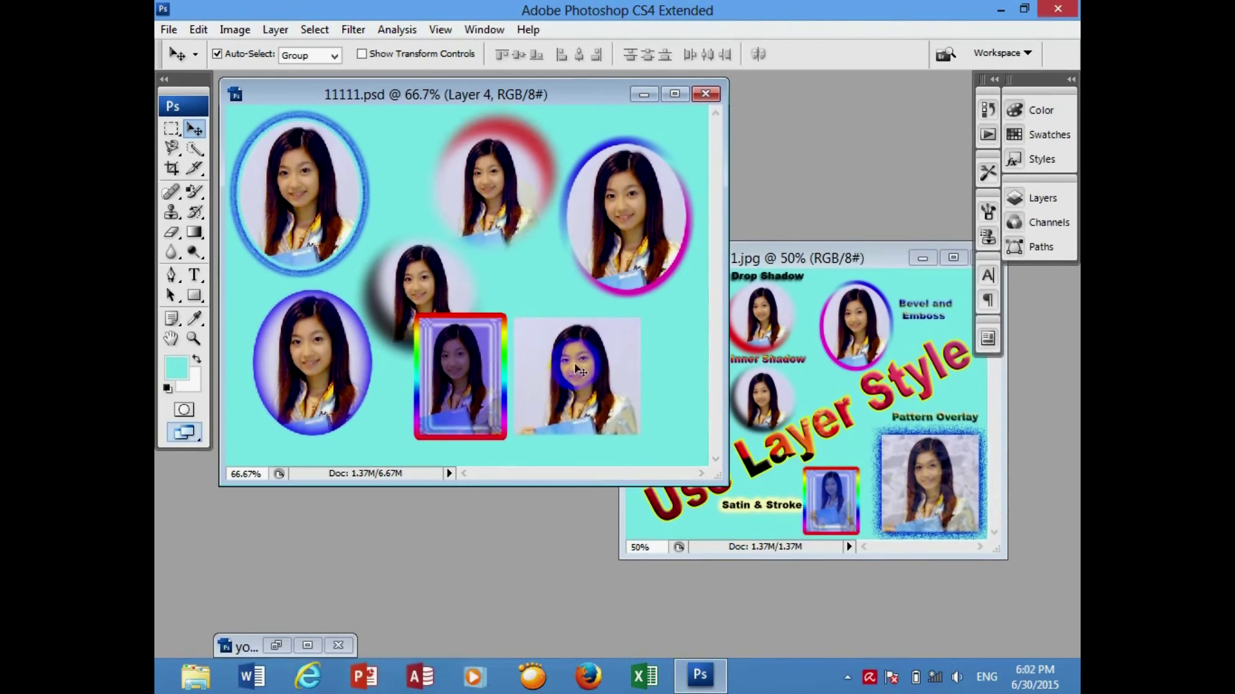
left_click(275, 30)
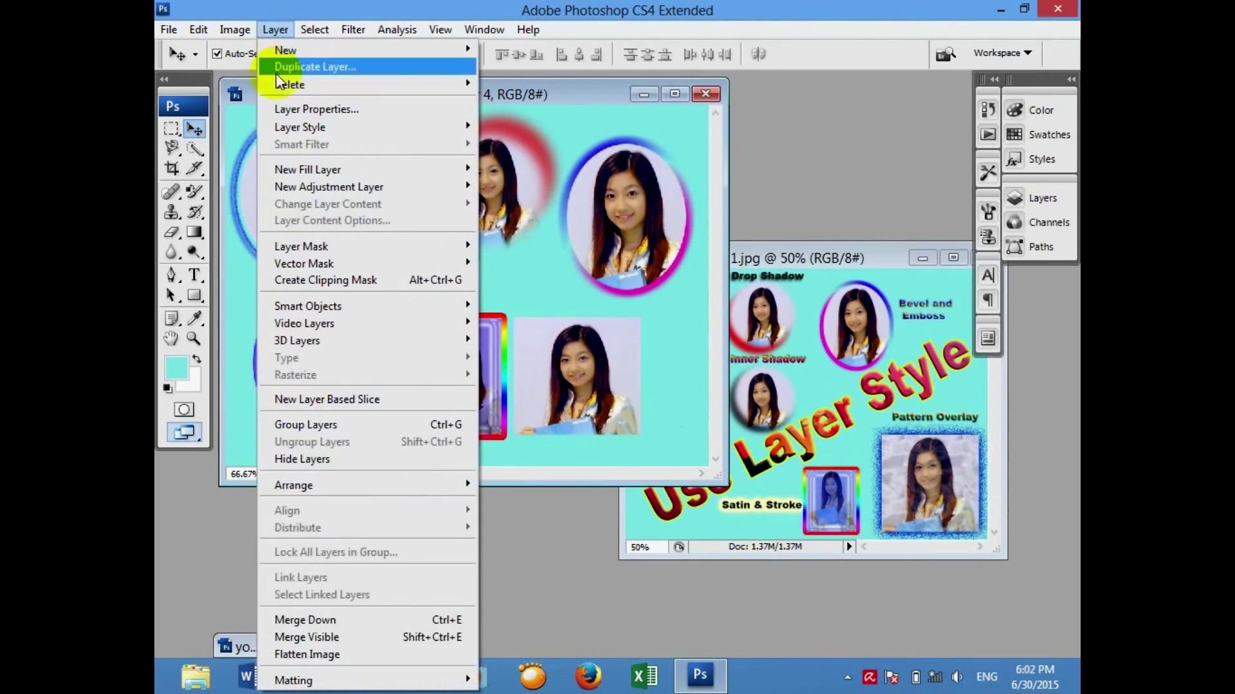
mouse_move(300, 126)
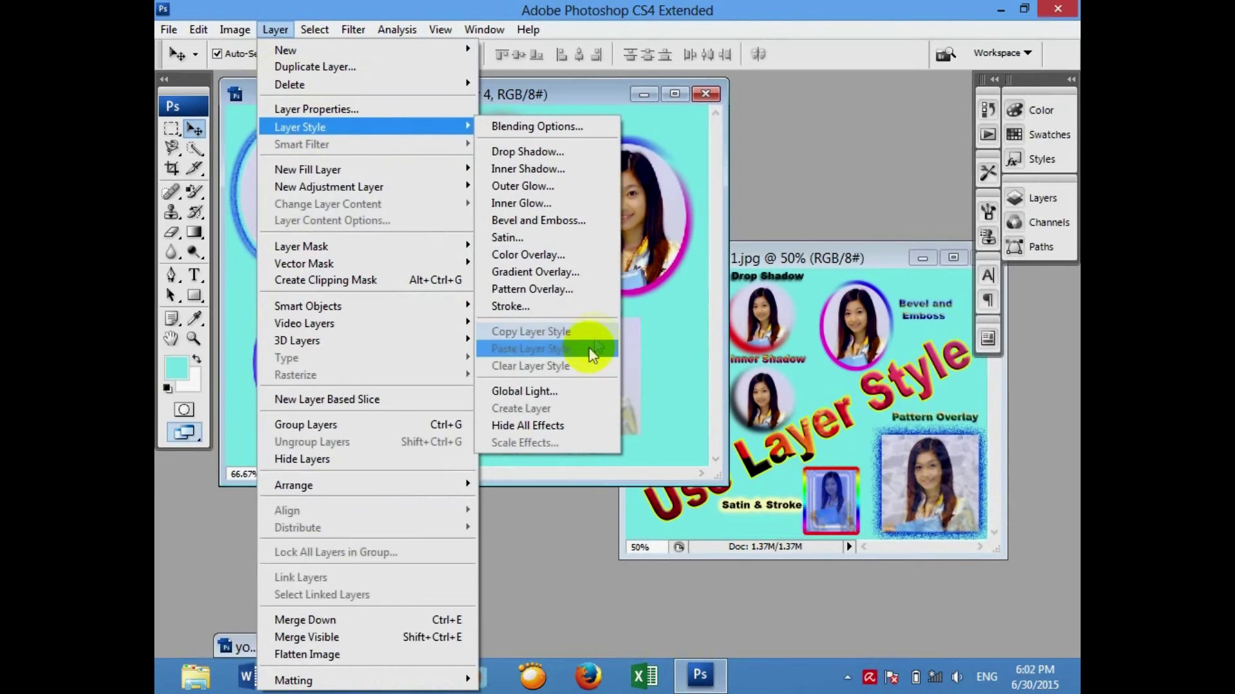
left_click(561, 293)
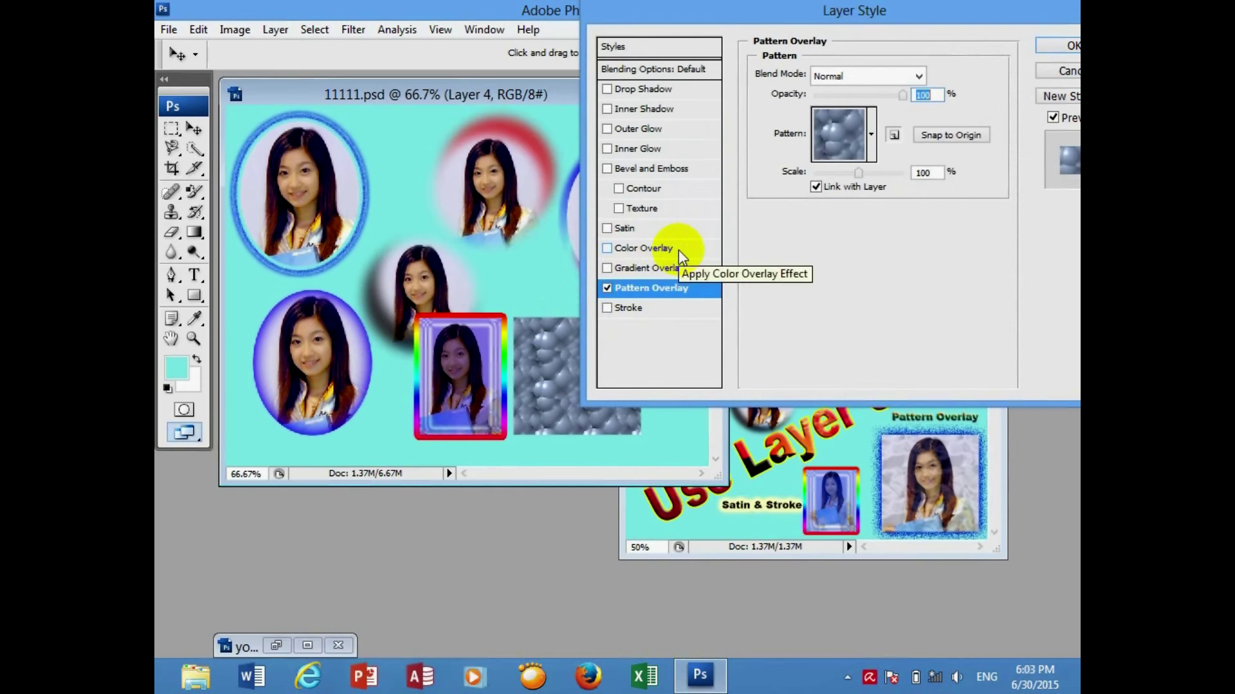
- Reposition the pattern on Layer 4, then briefly preview a solid Color Overlay instead
left_click_drag(477, 330, 471, 385)
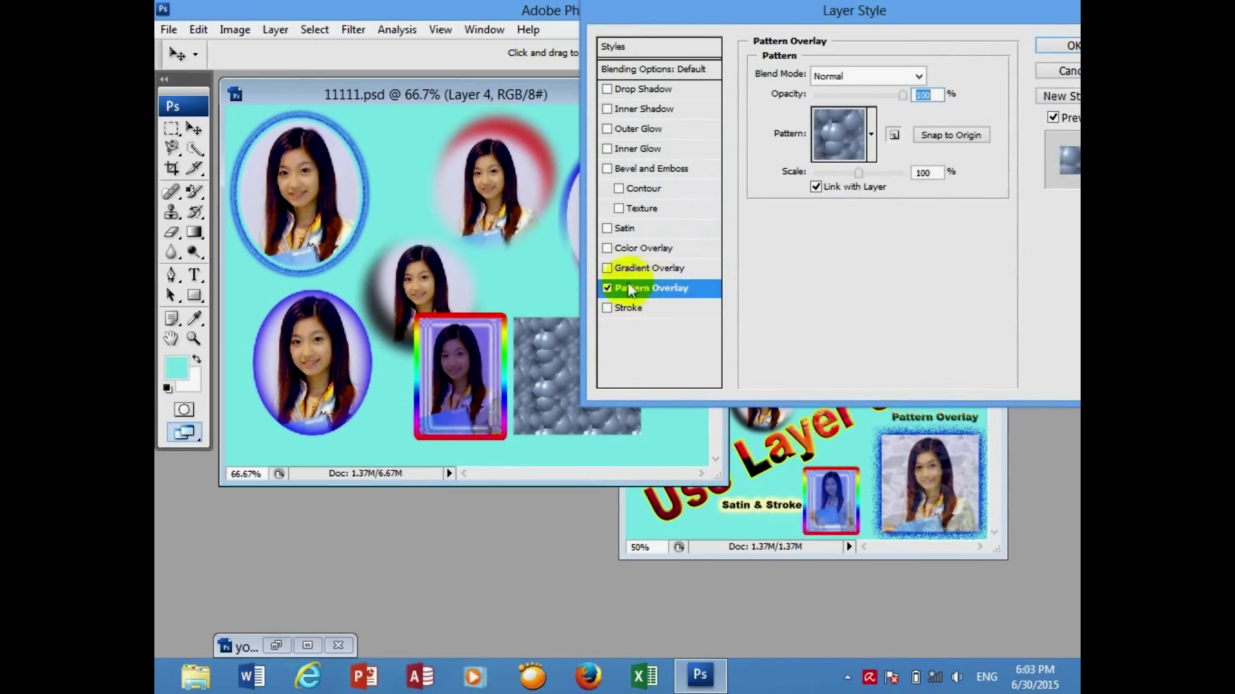
left_click(607, 288)
left_click(631, 248)
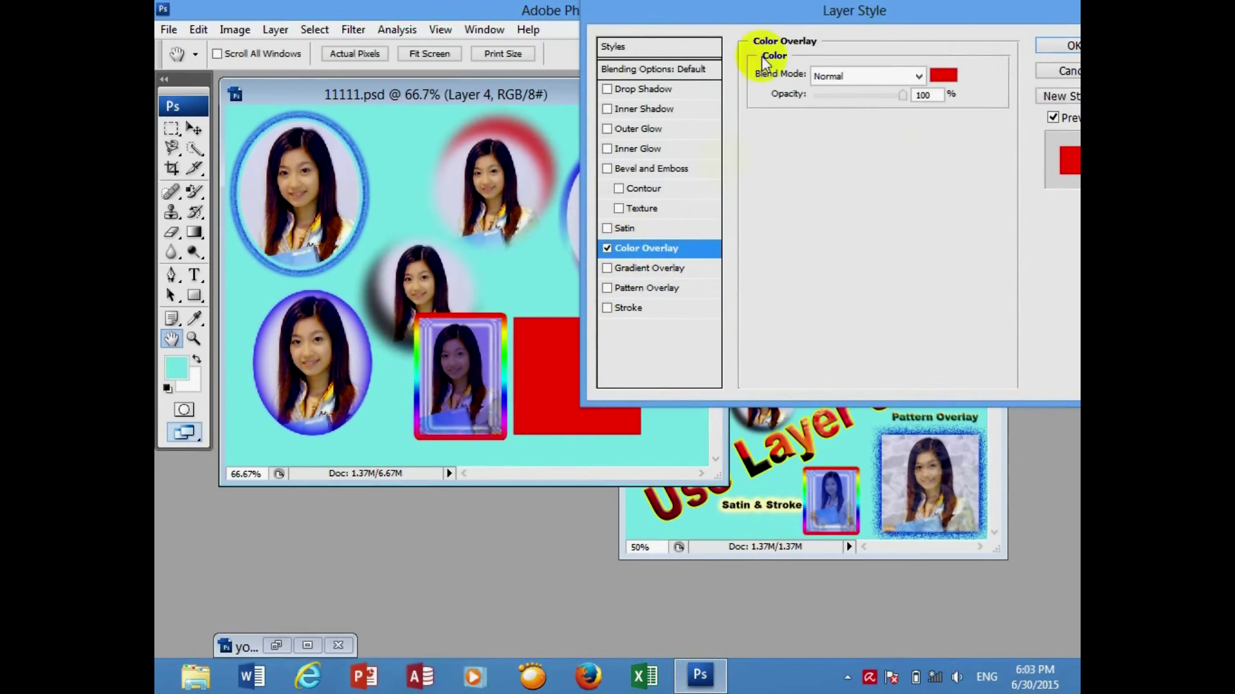
left_click_drag(761, 11, 884, 25)
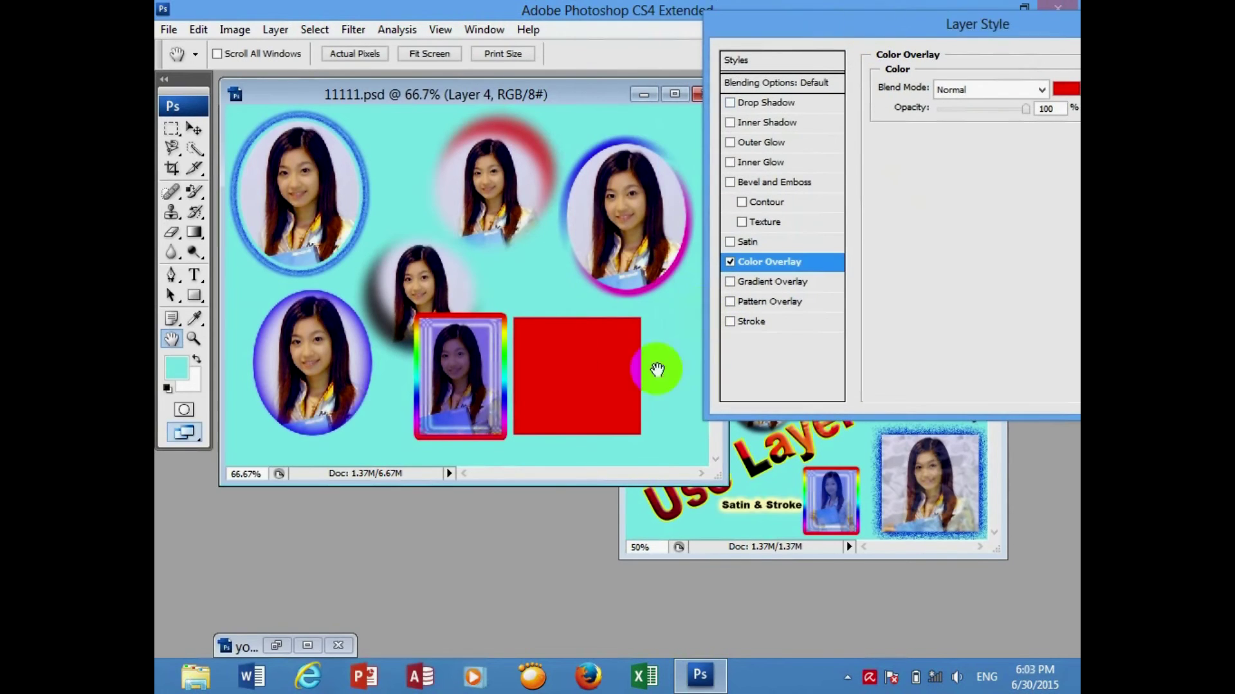
left_click(732, 260)
- Preview a Chrome Gradient Overlay, then swap it for the bubble Pattern Overlay
left_click(750, 280)
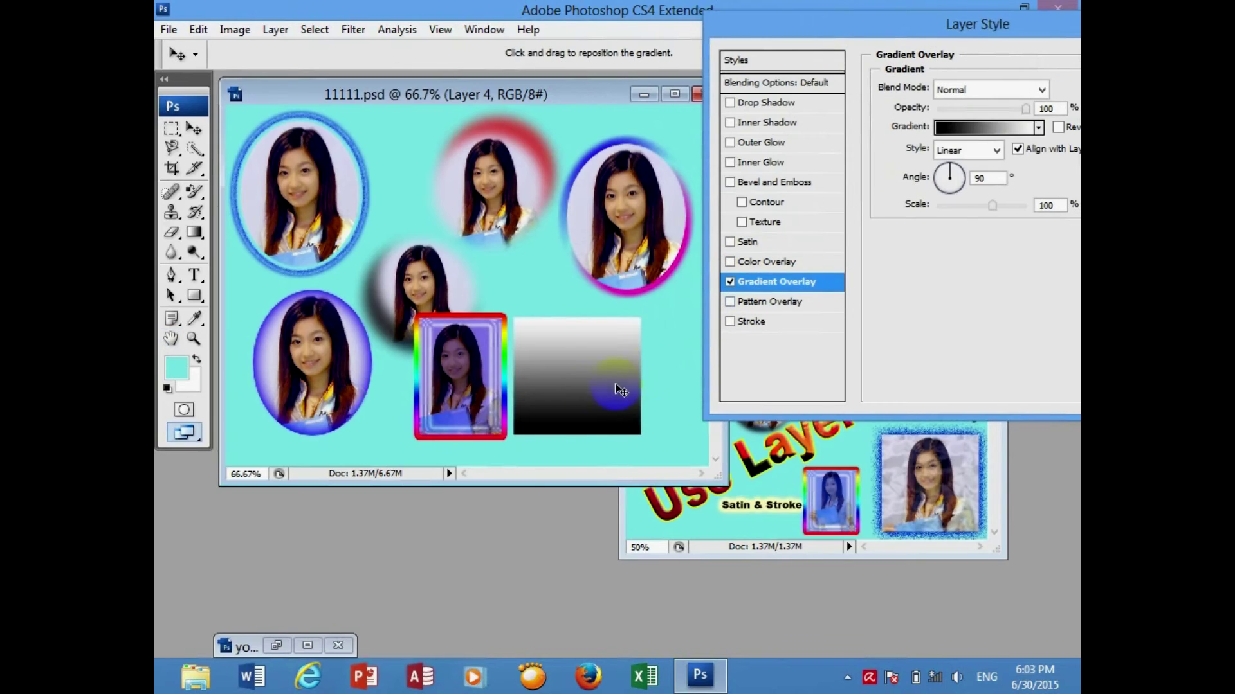
left_click(994, 127)
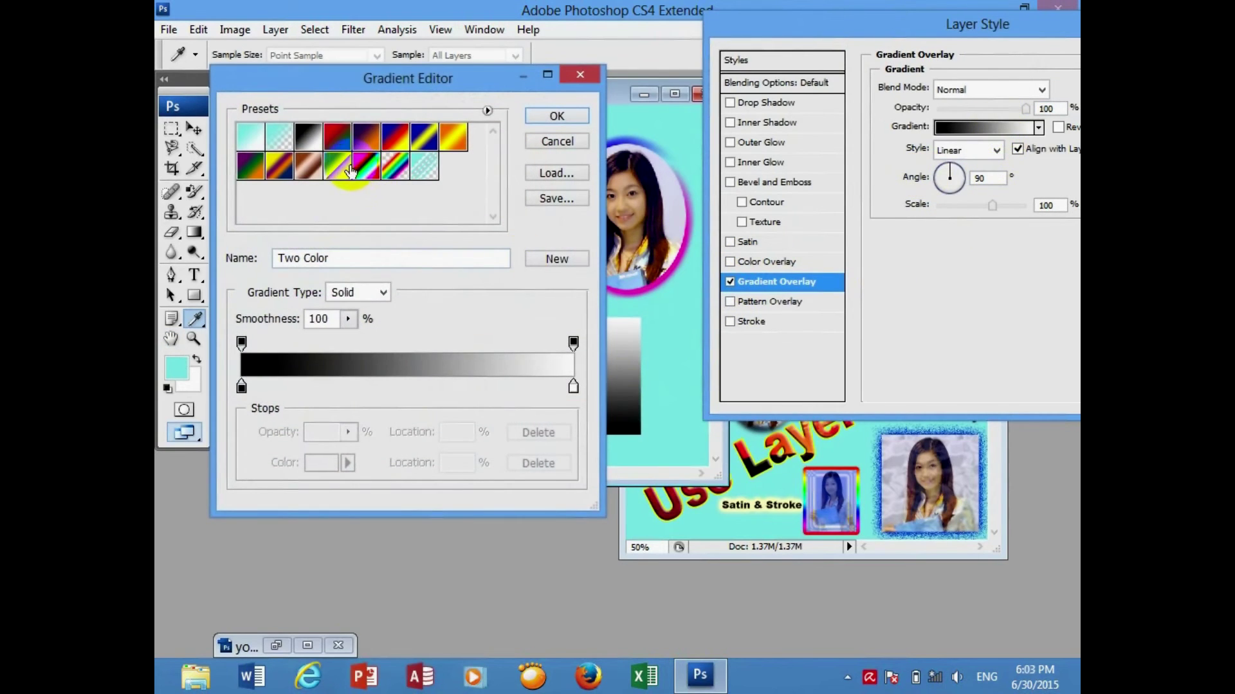
left_click(351, 169)
left_click(557, 116)
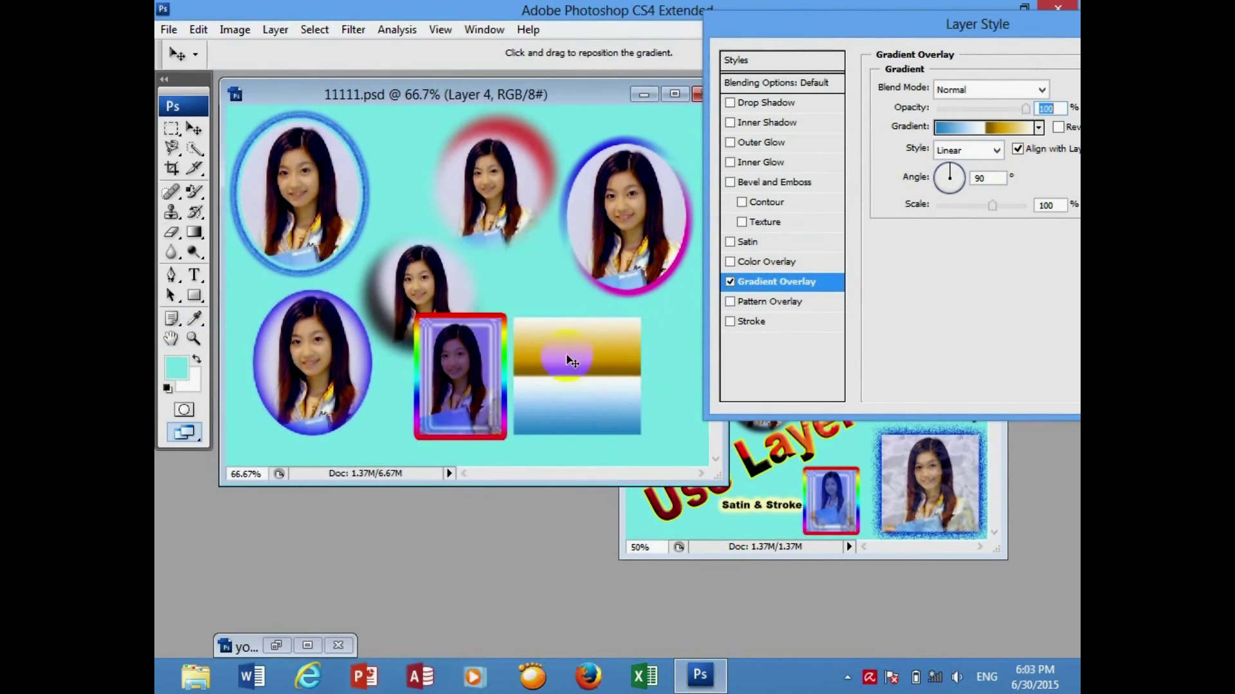
left_click(731, 282)
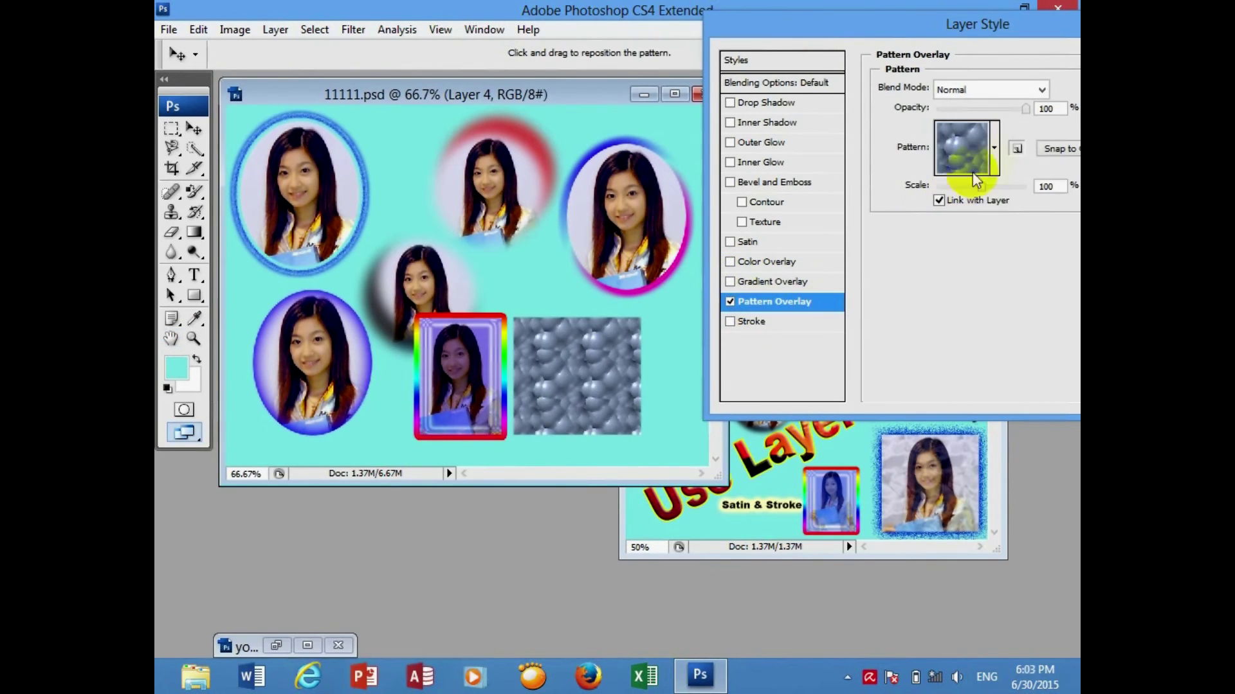
- Choose the grey wavy pattern for the overlay after trying the colourful and crackle patterns
left_click(991, 153)
left_click(895, 232)
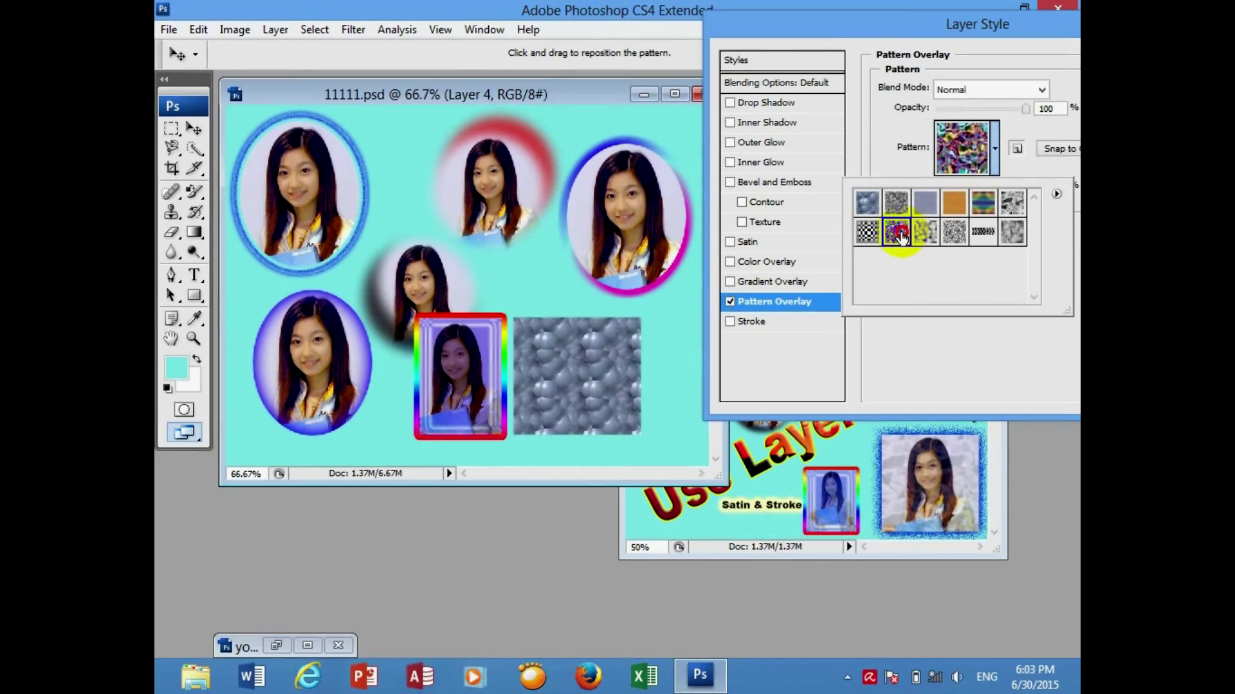
left_click(927, 233)
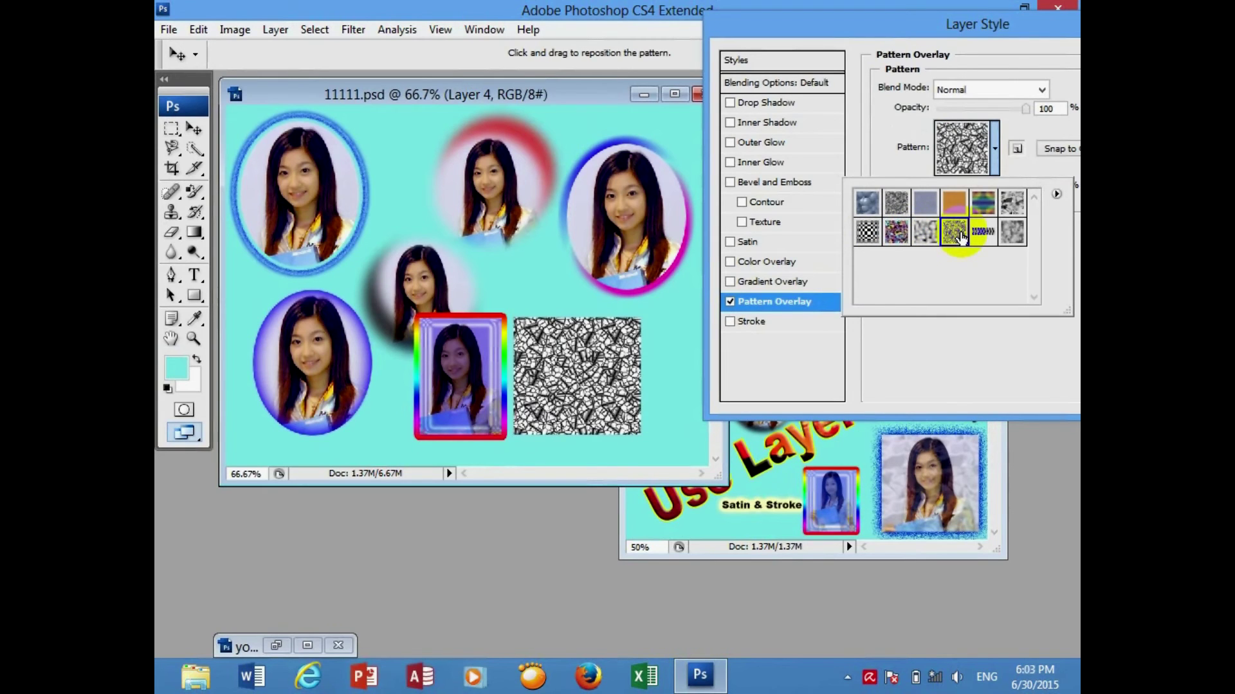
left_click(1017, 203)
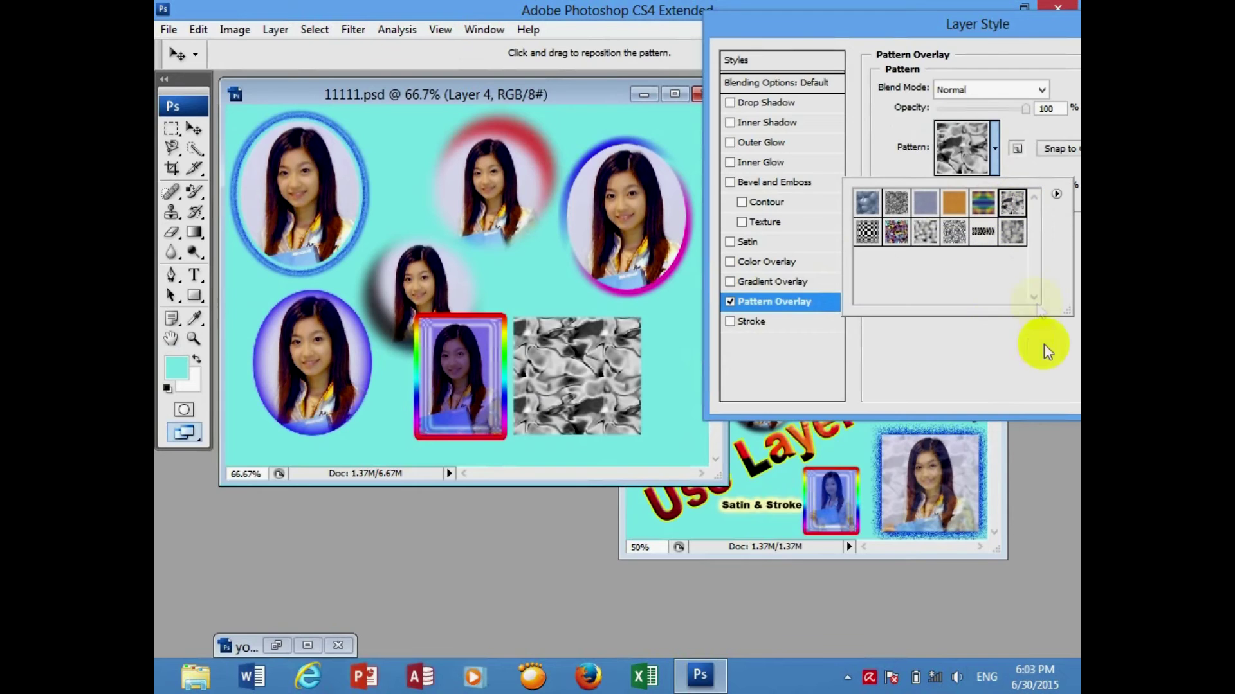
left_click_drag(965, 36, 904, 46)
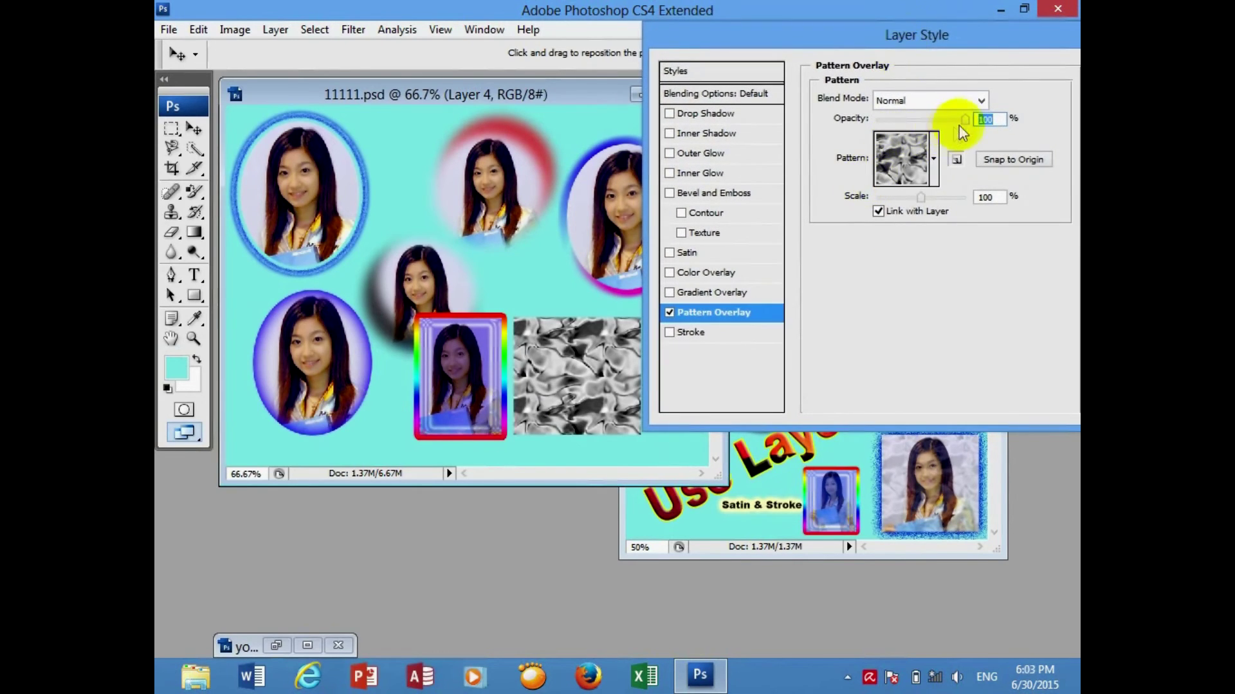
- Fade the pattern overlay to 15% opacity, scale it to 276%, and reposition it
left_click_drag(964, 119, 890, 121)
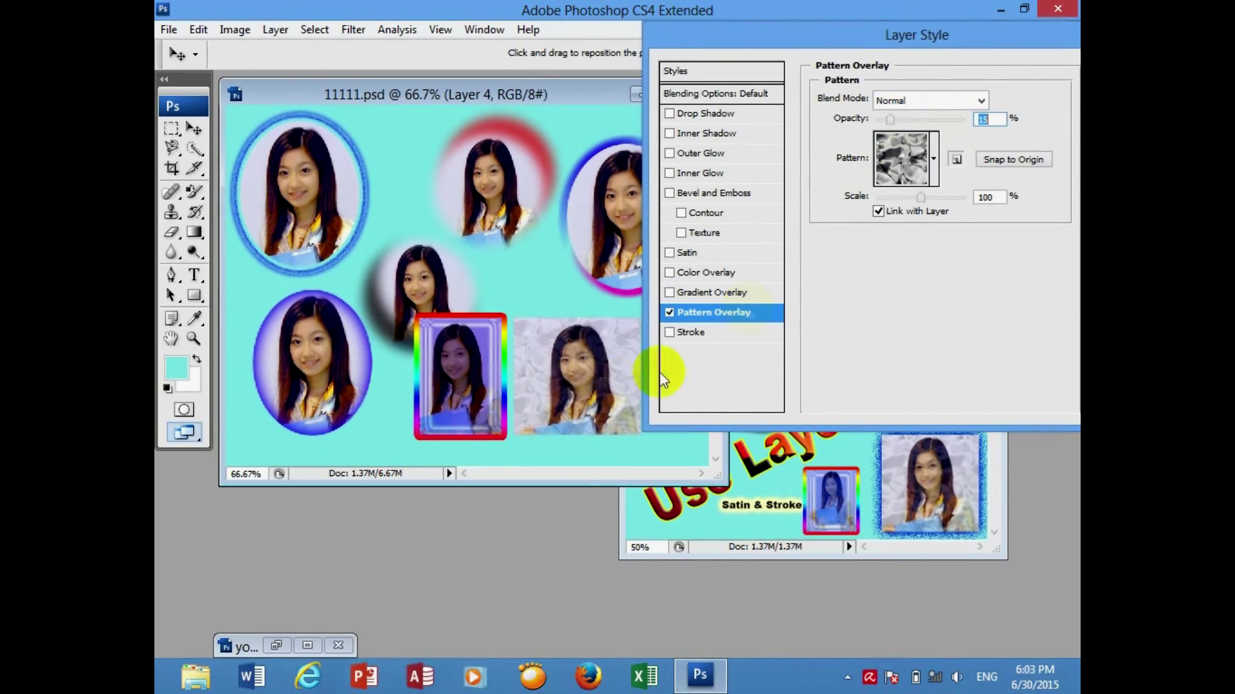
left_click_drag(951, 479, 899, 477)
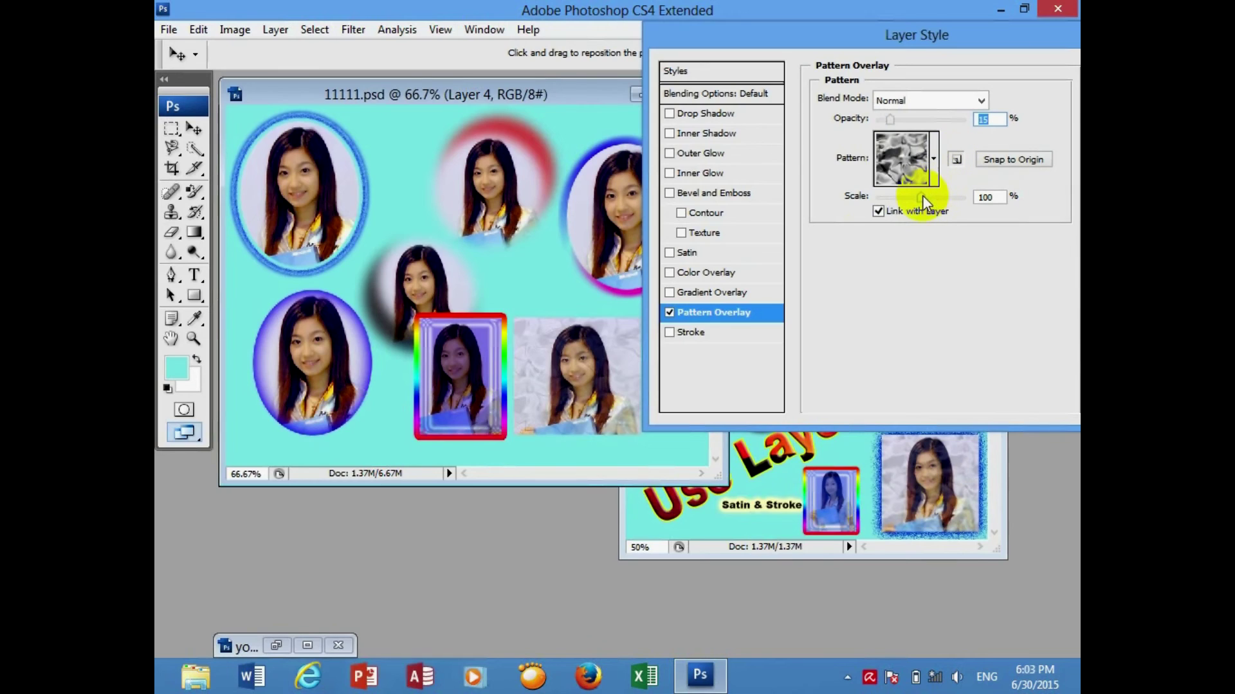
left_click_drag(922, 197, 929, 197)
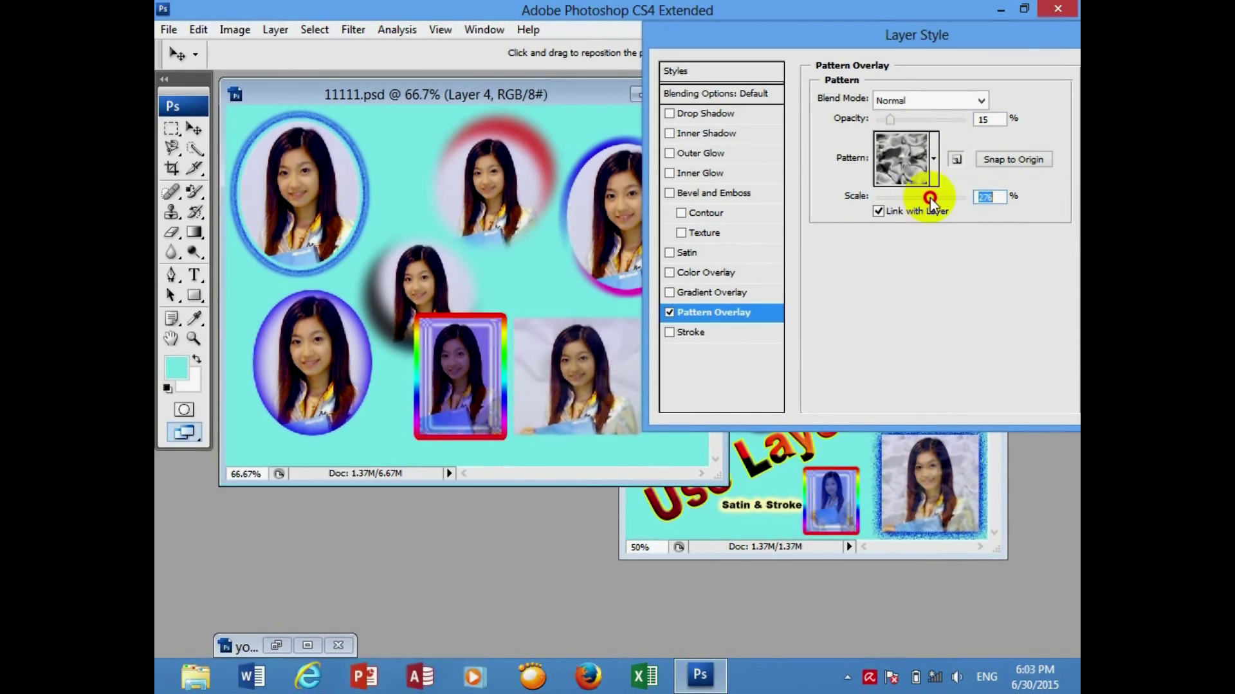
mouse_move(566, 437)
left_mouse_down()
mouse_move(604, 404)
mouse_move(597, 454)
left_mouse_up()
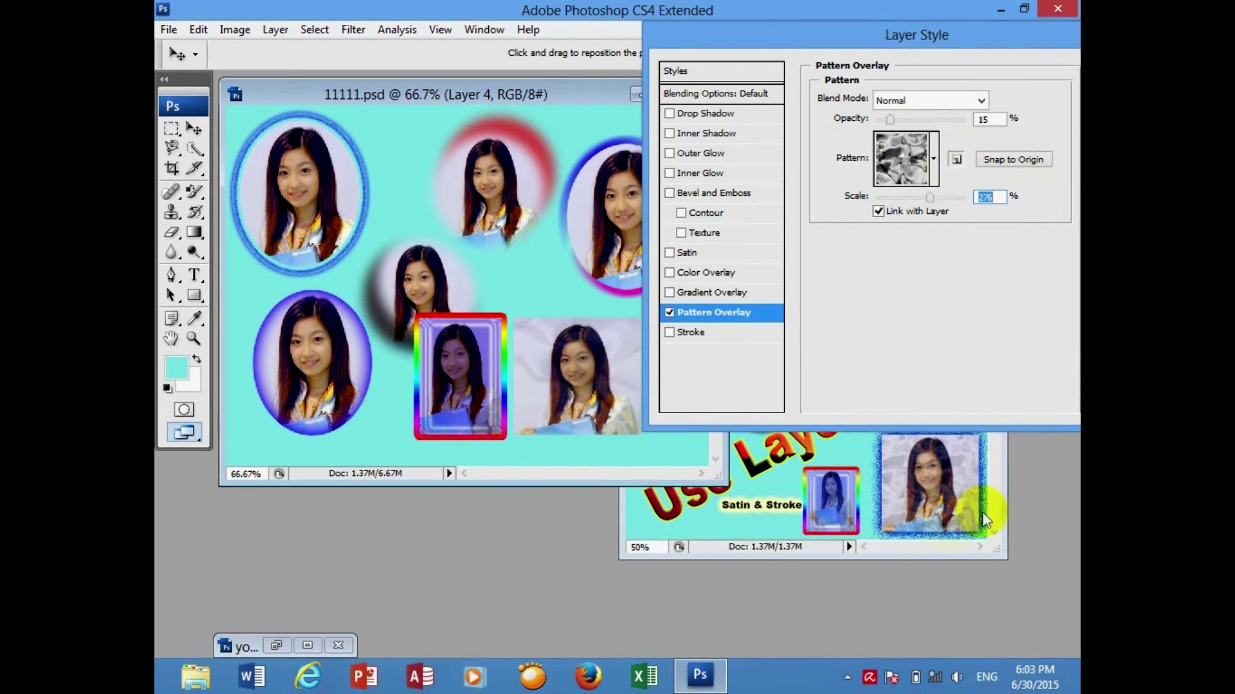
mouse_move(893, 16)
left_mouse_down()
mouse_move(932, 89)
mouse_move(907, 29)
left_mouse_up()
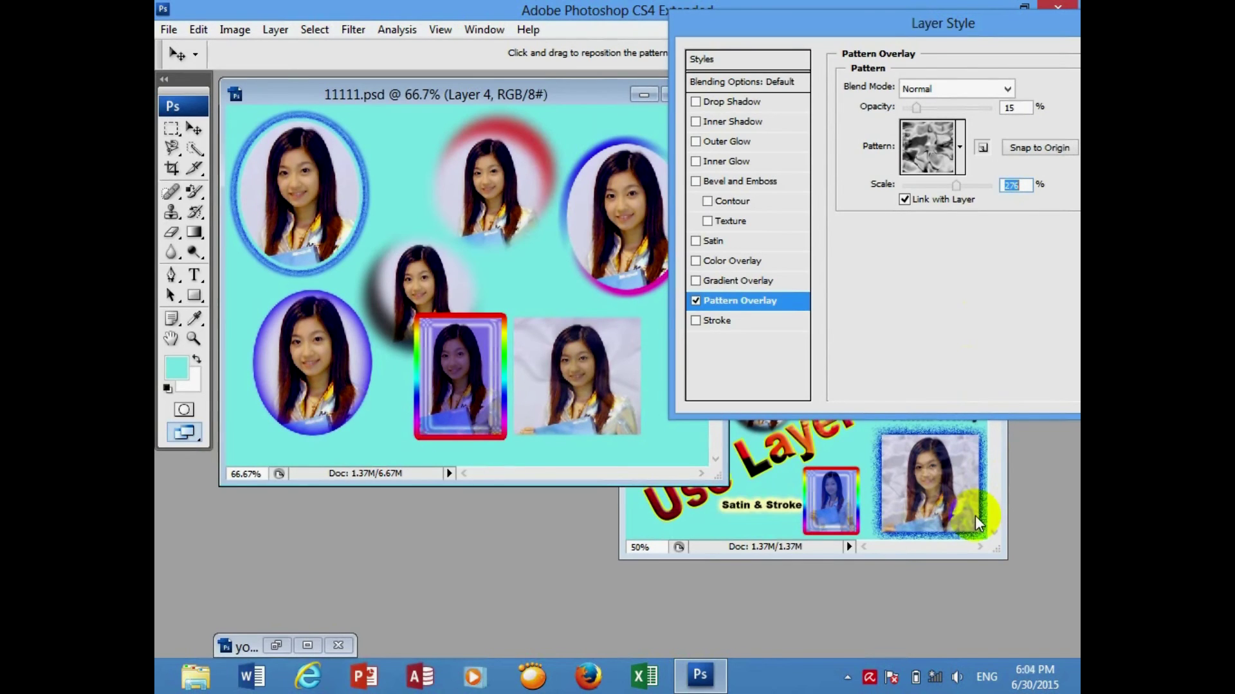
left_click(733, 142)
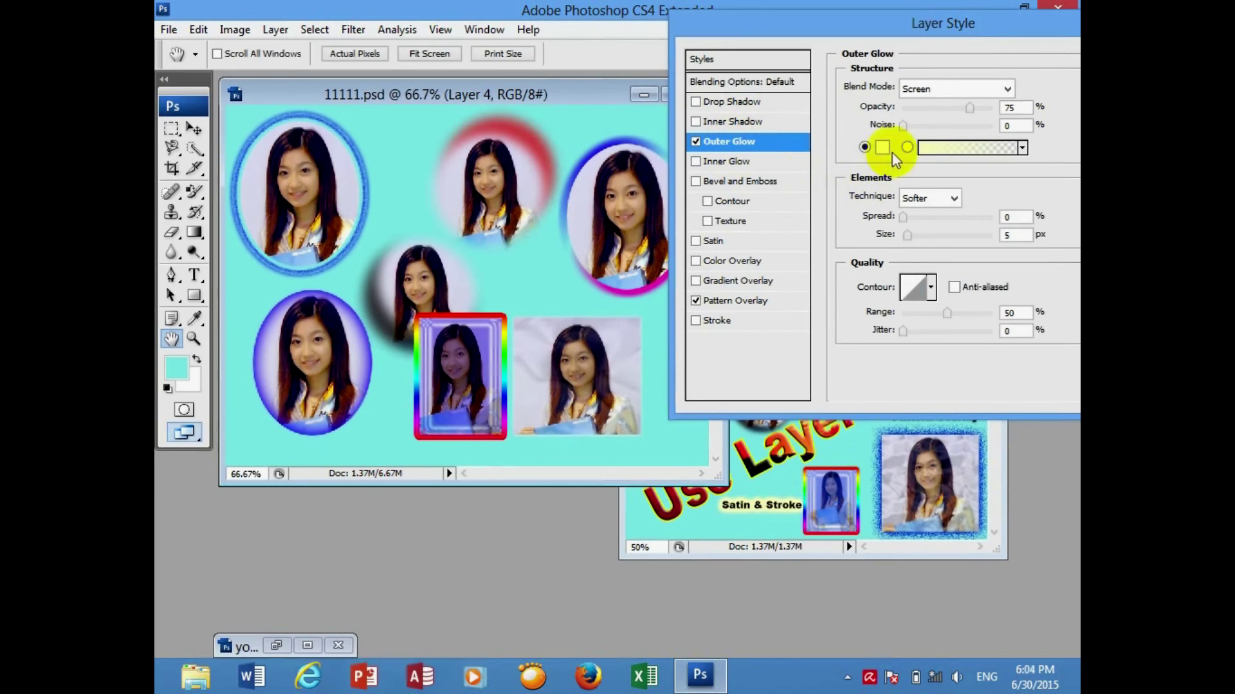
- Set the Outer Glow colour to a bright blue
left_click(882, 148)
left_click(635, 241)
left_click(596, 191)
left_click_drag(596, 192, 612, 156)
left_click(792, 147)
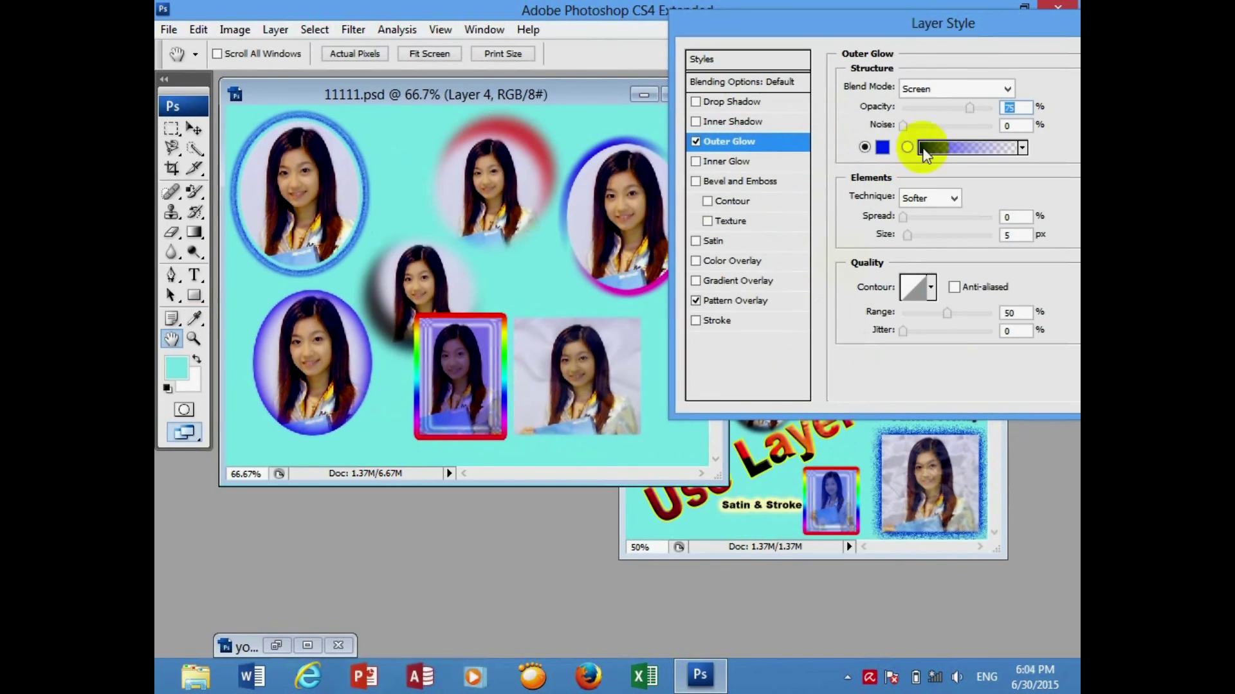
- Give the glow Dissolve blending, 38 px size and 95% opacity, and apply the style
left_click(941, 90)
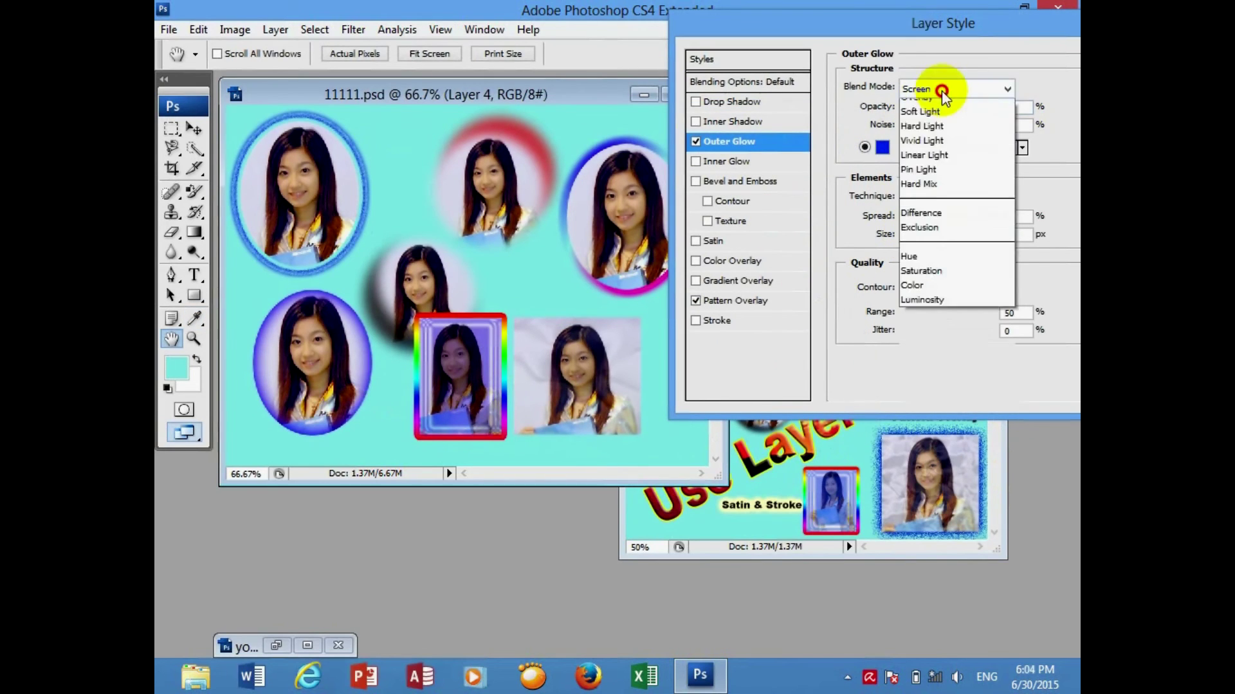
left_click(936, 117)
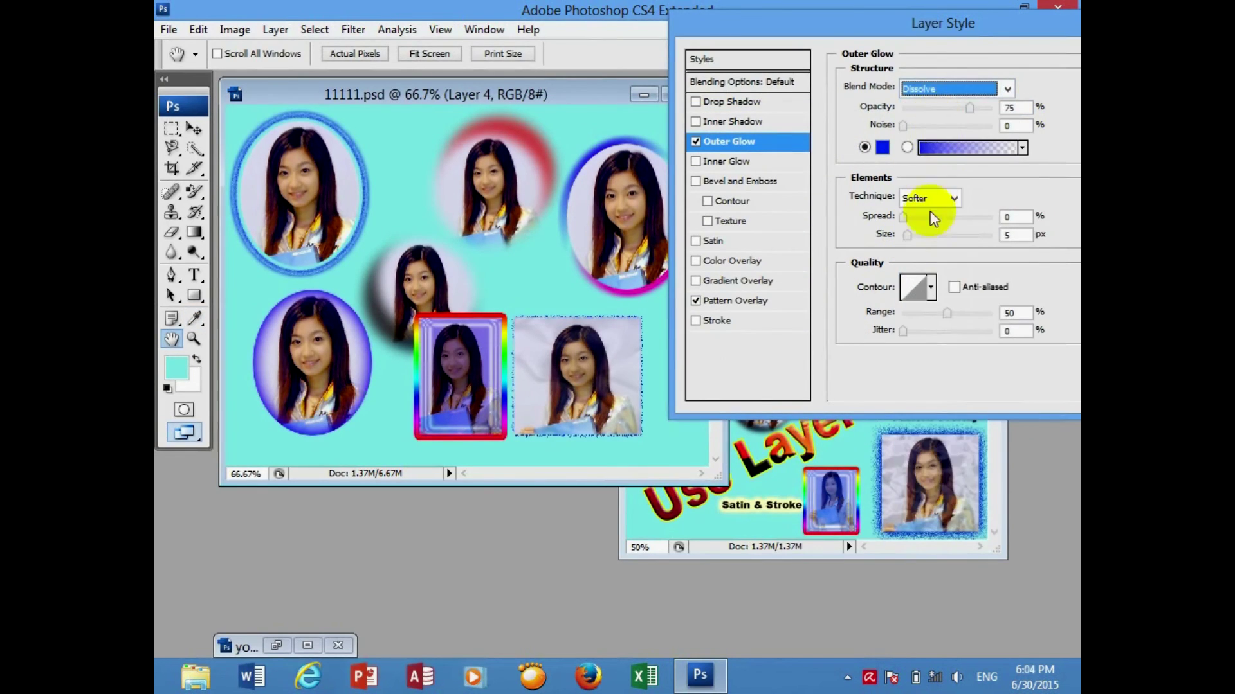
left_click(918, 236)
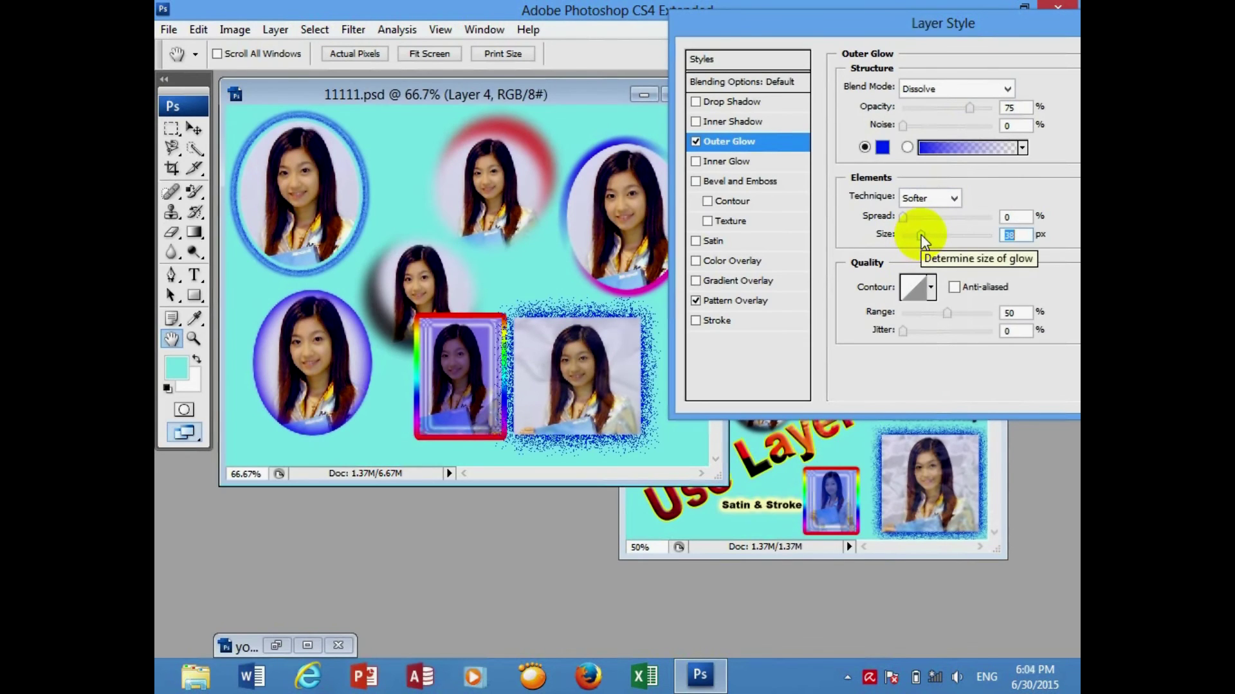
left_click_drag(969, 108, 990, 109)
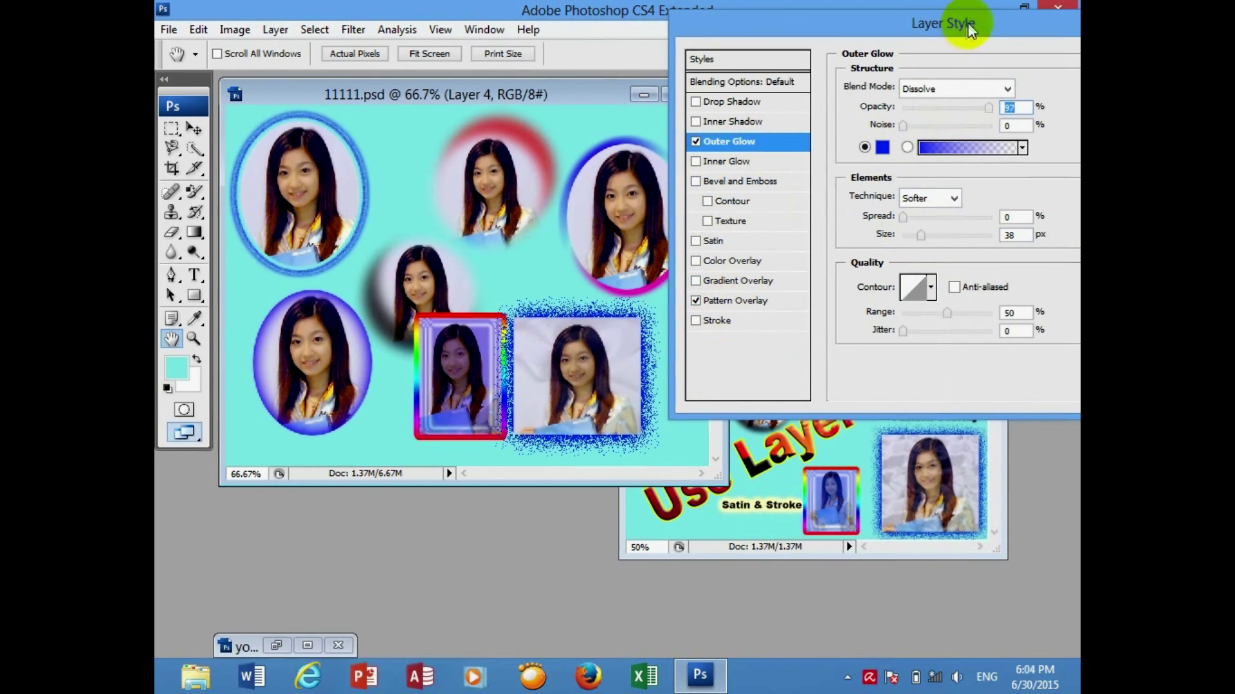
left_click_drag(967, 22, 611, 58)
left_click(836, 105)
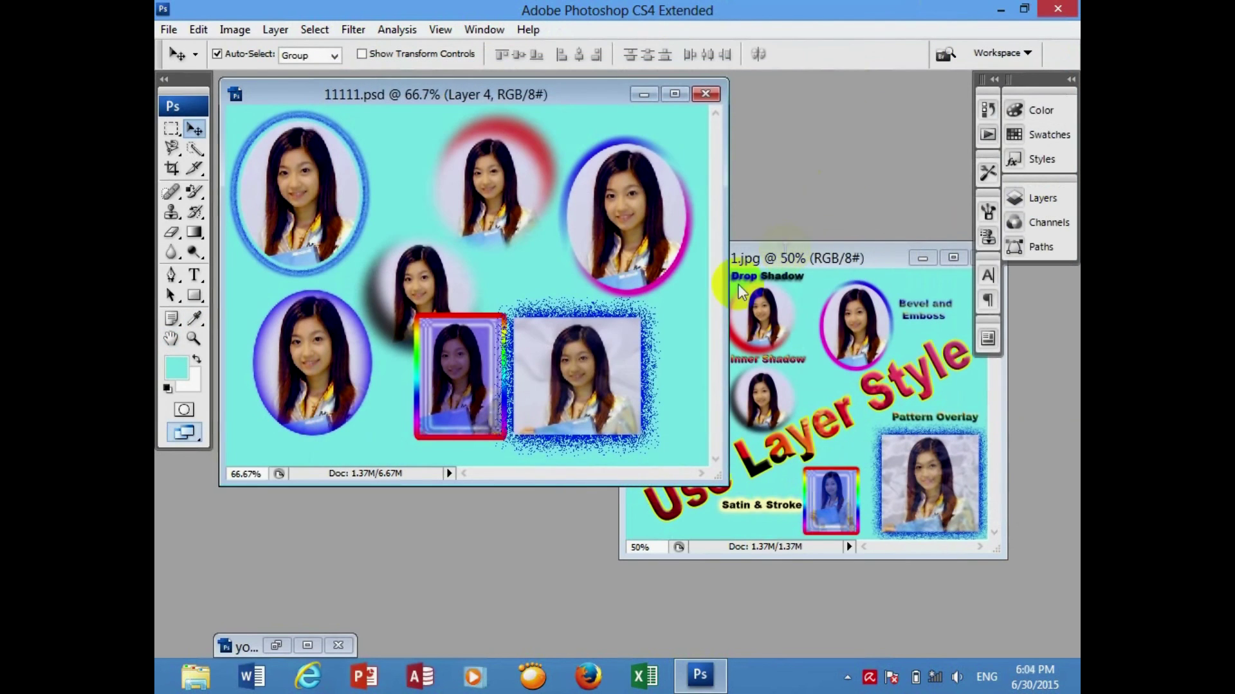
- Nudge Layer 4 right and down with Shift+arrow keys, then review and confirm its Outer Glow
key("shift+Right")
key("shift+Right")
key("shift+Right")
key("shift+Down")
key("shift+Down")
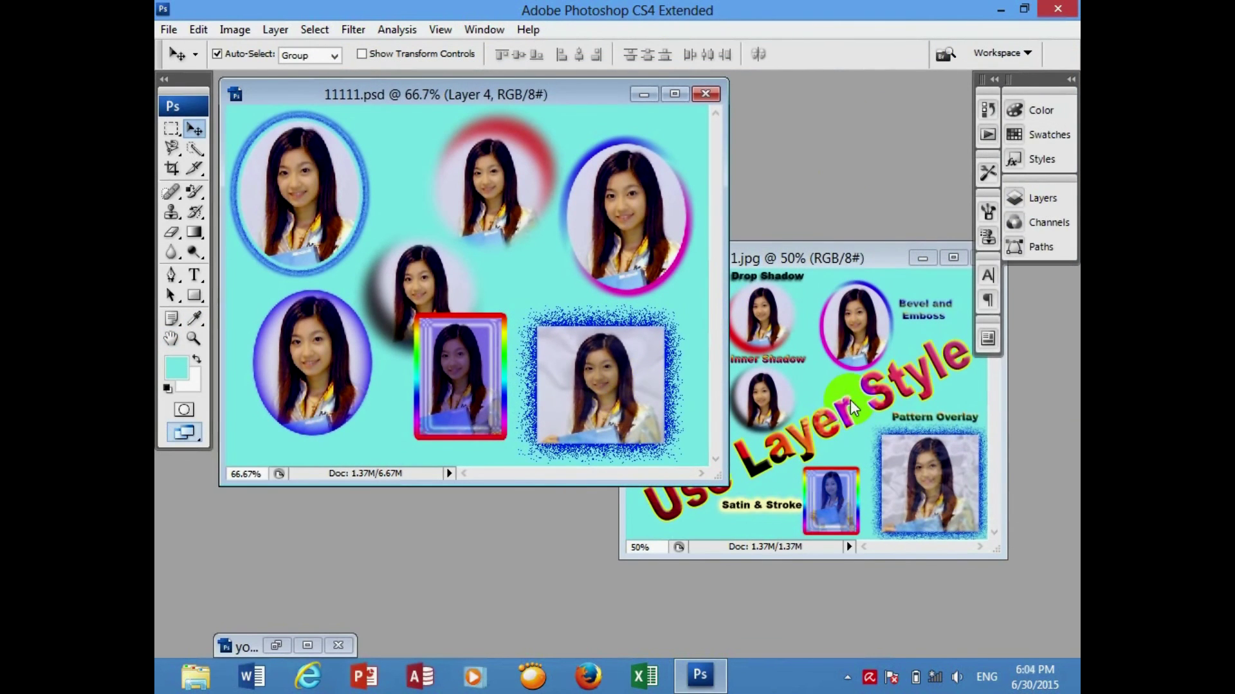
left_click(276, 30)
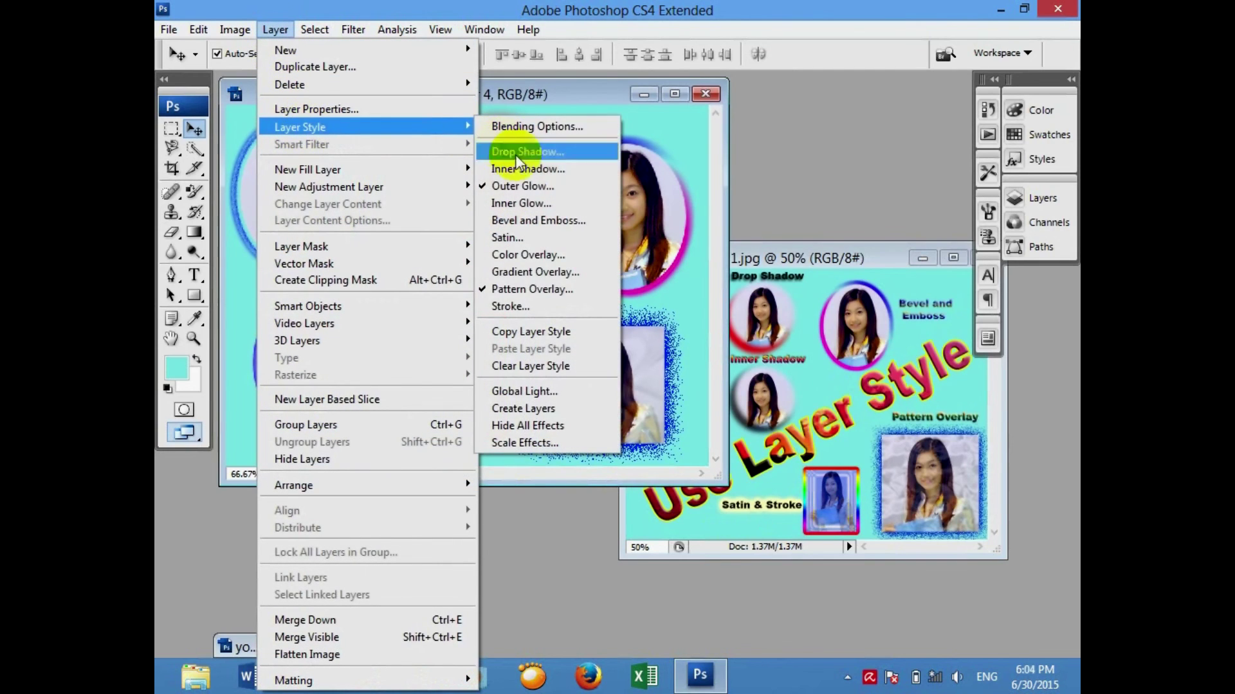
left_click(539, 185)
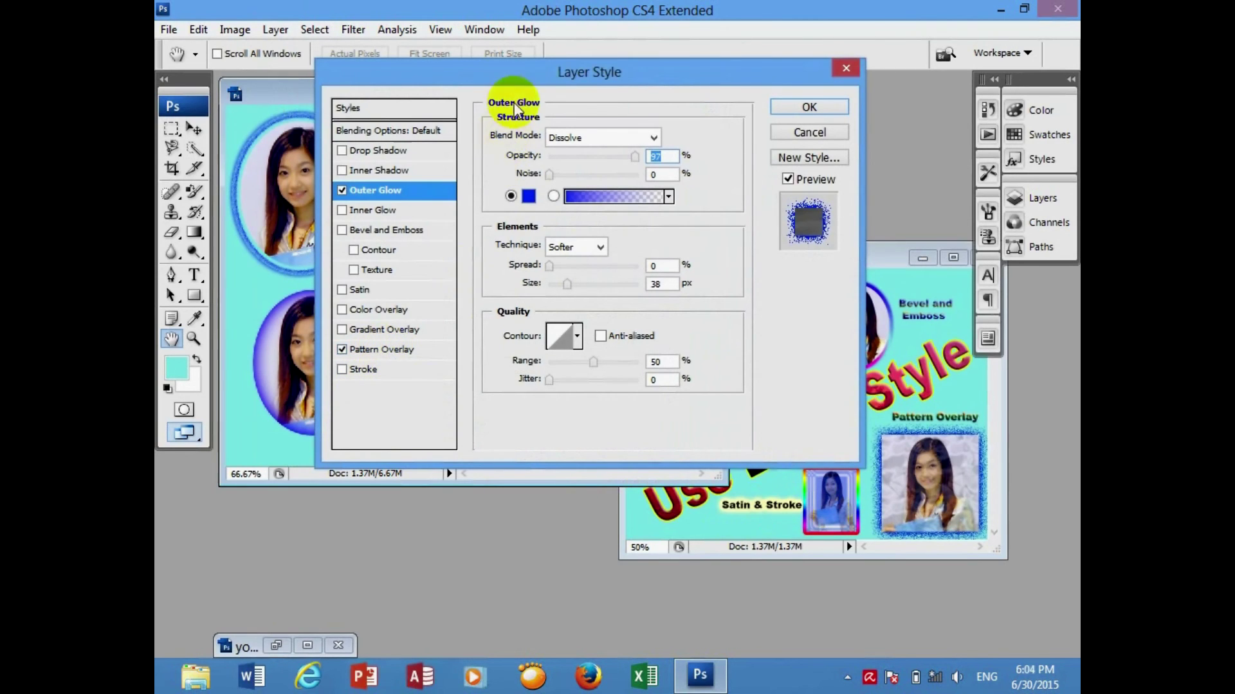
left_click_drag(519, 72, 959, 52)
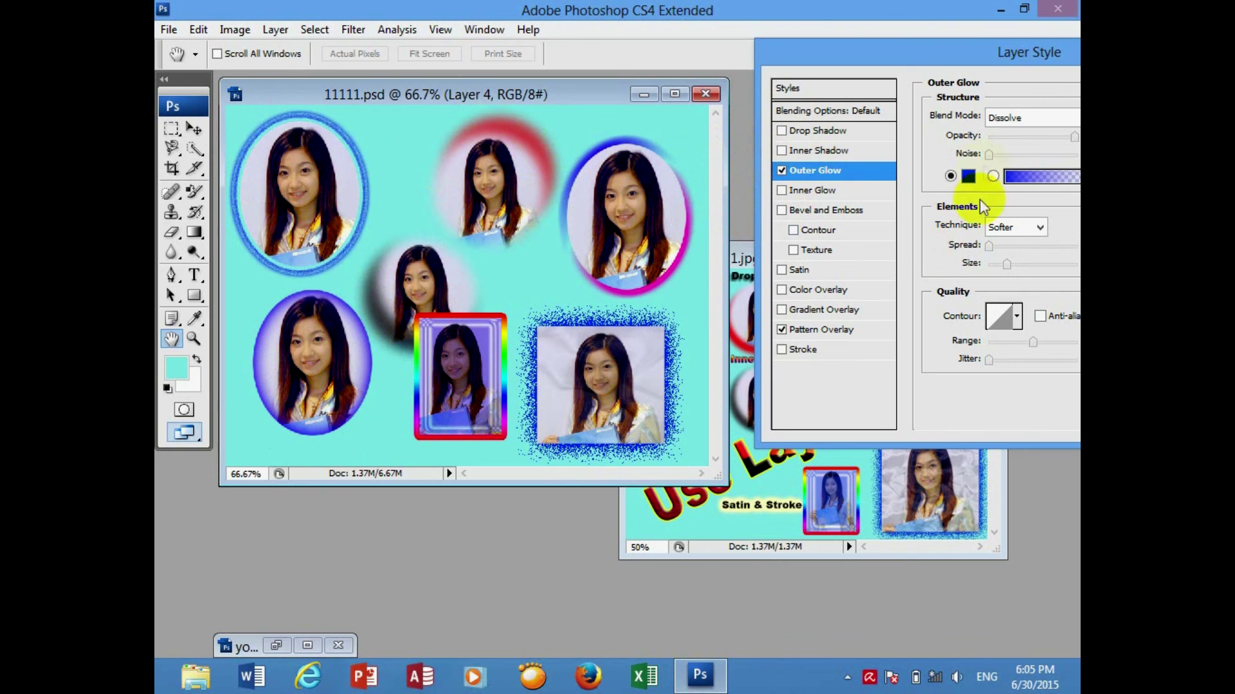
left_click_drag(903, 58, 478, 82)
left_click(823, 116)
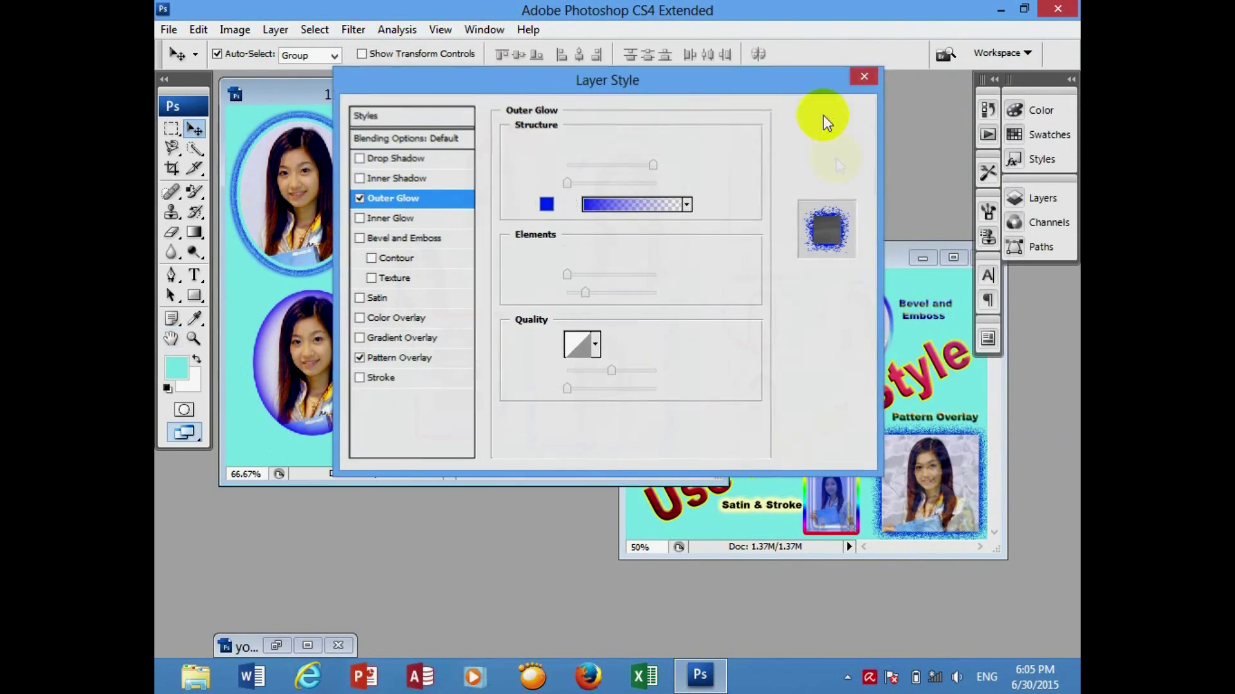